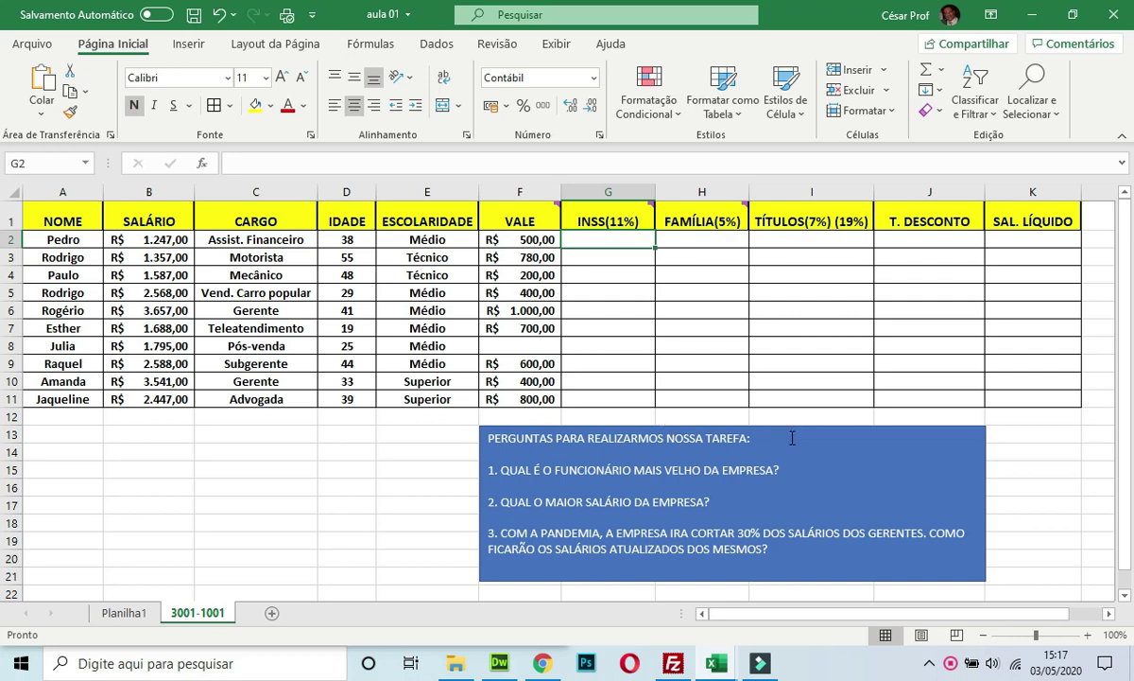
# - Move the blue questions text box to just below the table, aligned with column A
pyautogui.moveTo(781, 430); pyautogui.dragTo(324, 433)
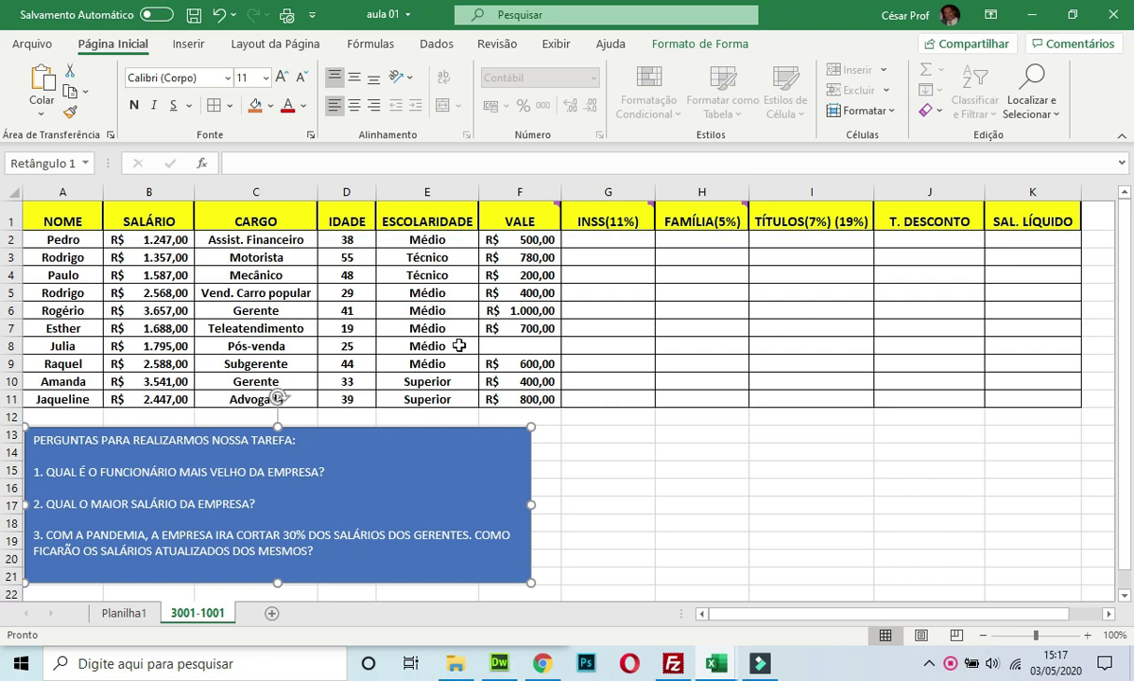
# - Review the comments on the INSS(11%) and FAMÍLIA(5%) headers, and look over the T. DESCONTO and SAL. LÍQUIDO headers
pyautogui.moveTo(484, 208)
pyautogui.moveTo(624, 216)
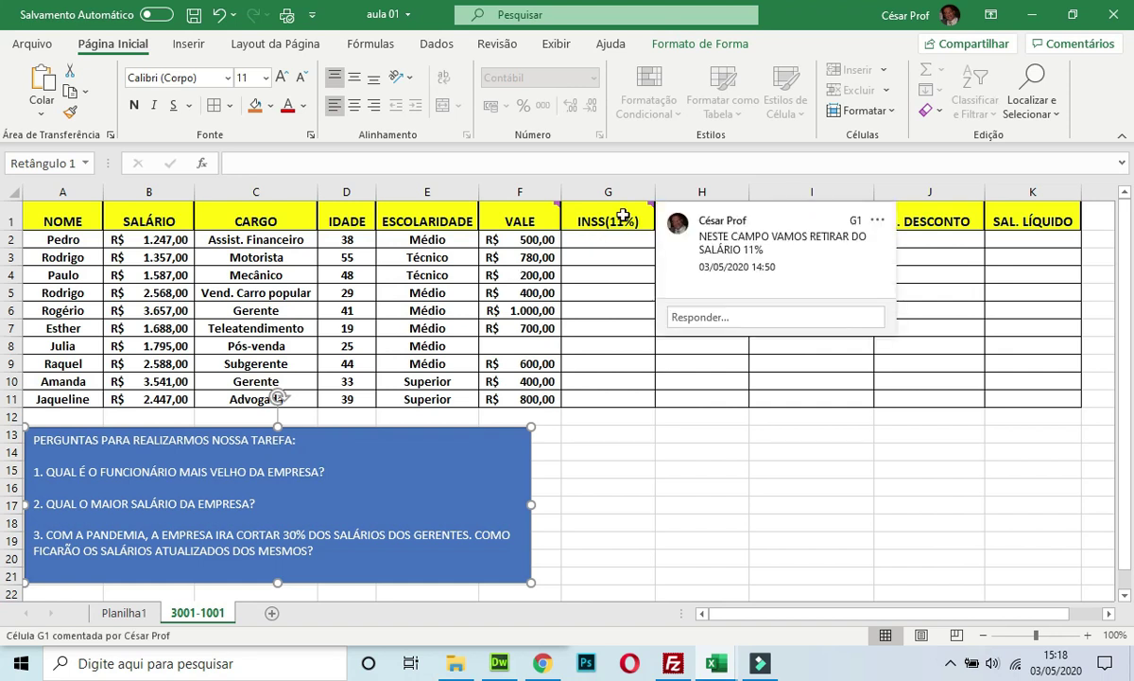
pyautogui.click(624, 216)
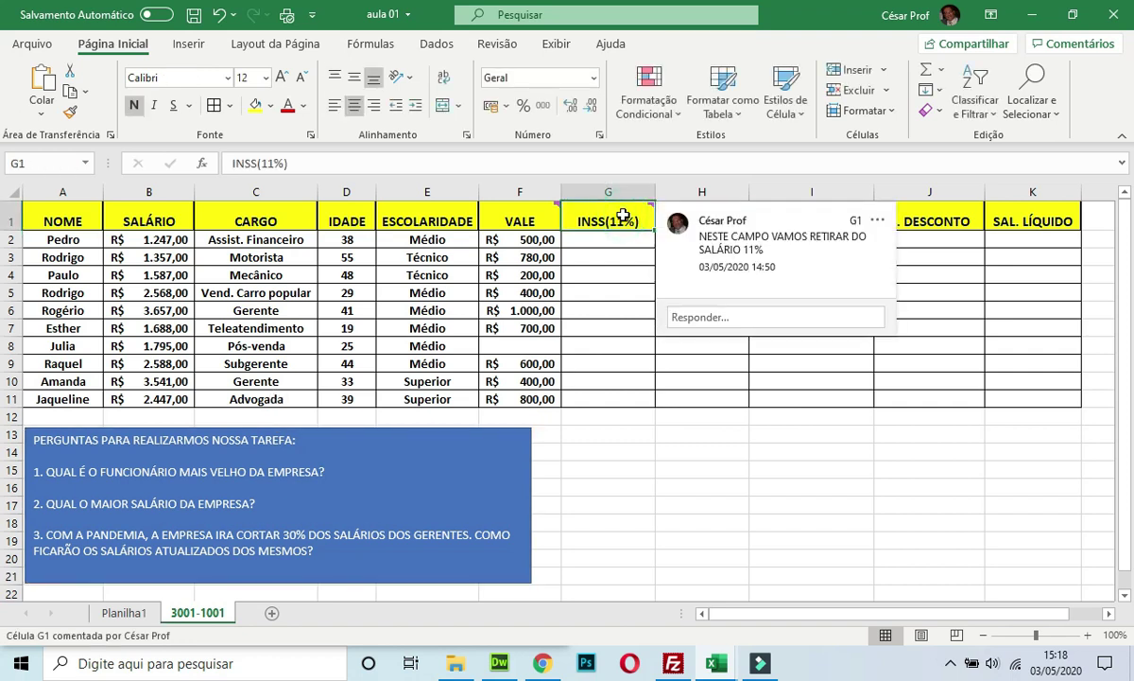
pyautogui.click(620, 241)
pyautogui.moveTo(702, 212)
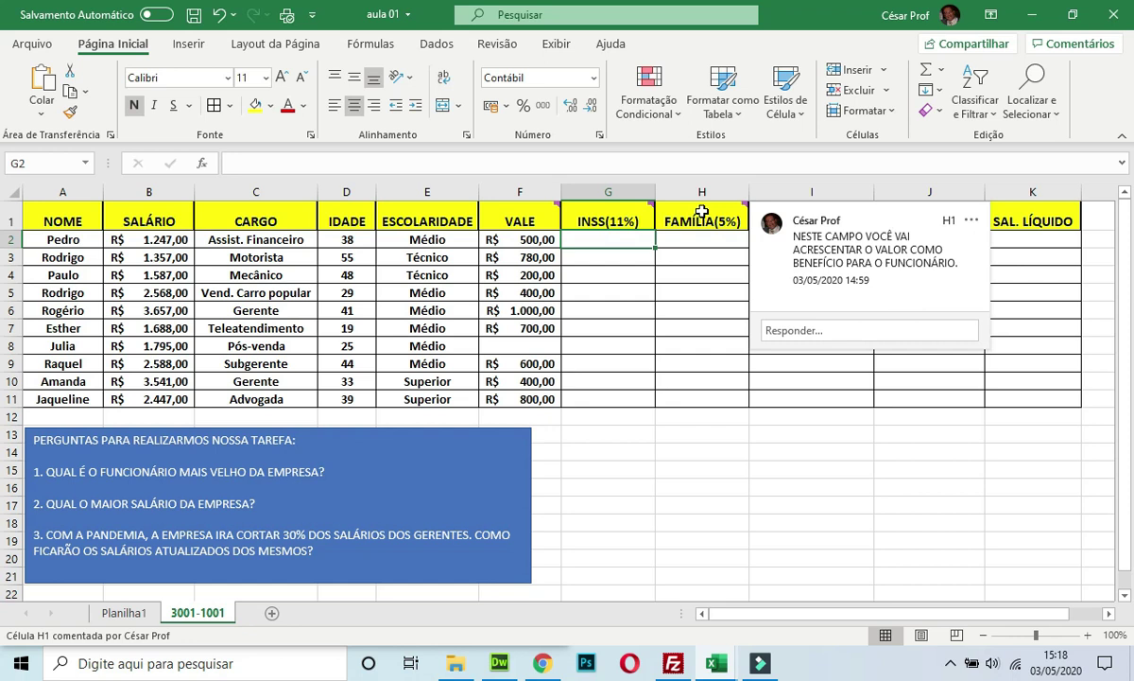
pyautogui.moveTo(623, 219)
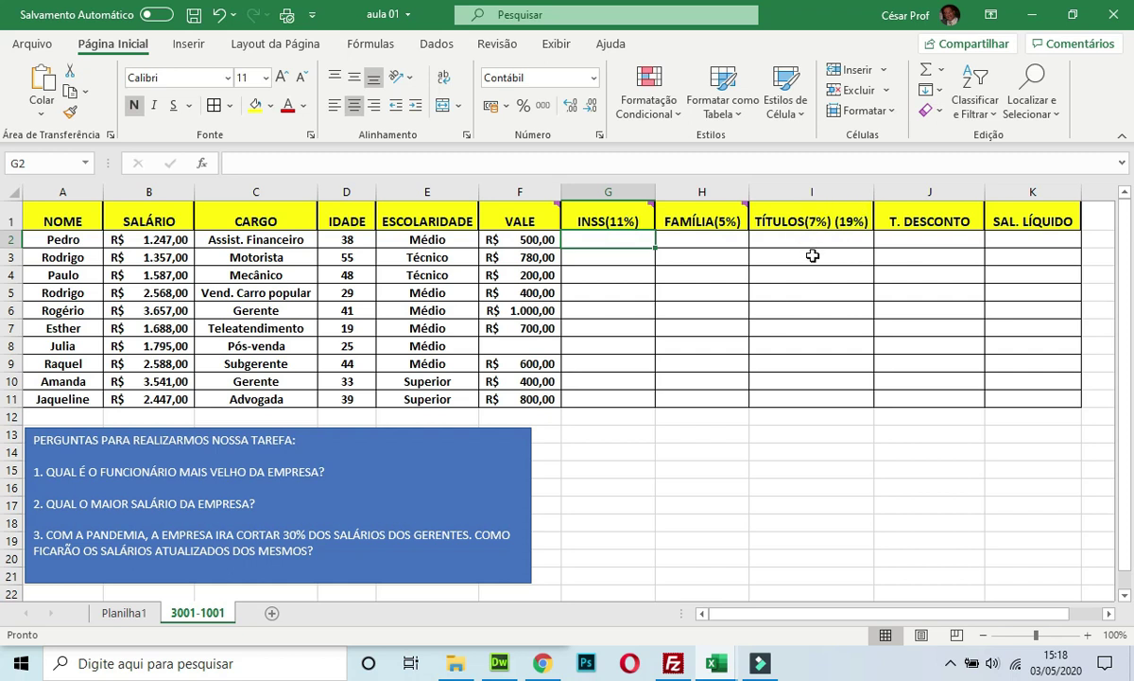
pyautogui.click(905, 222)
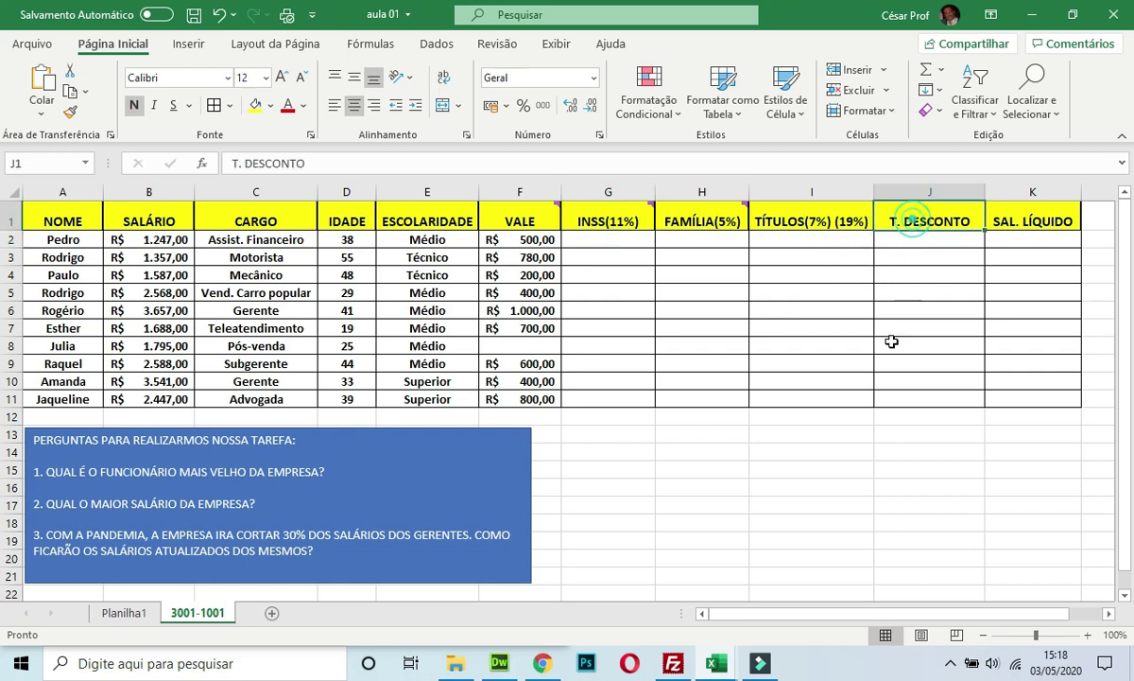
pyautogui.click(993, 216)
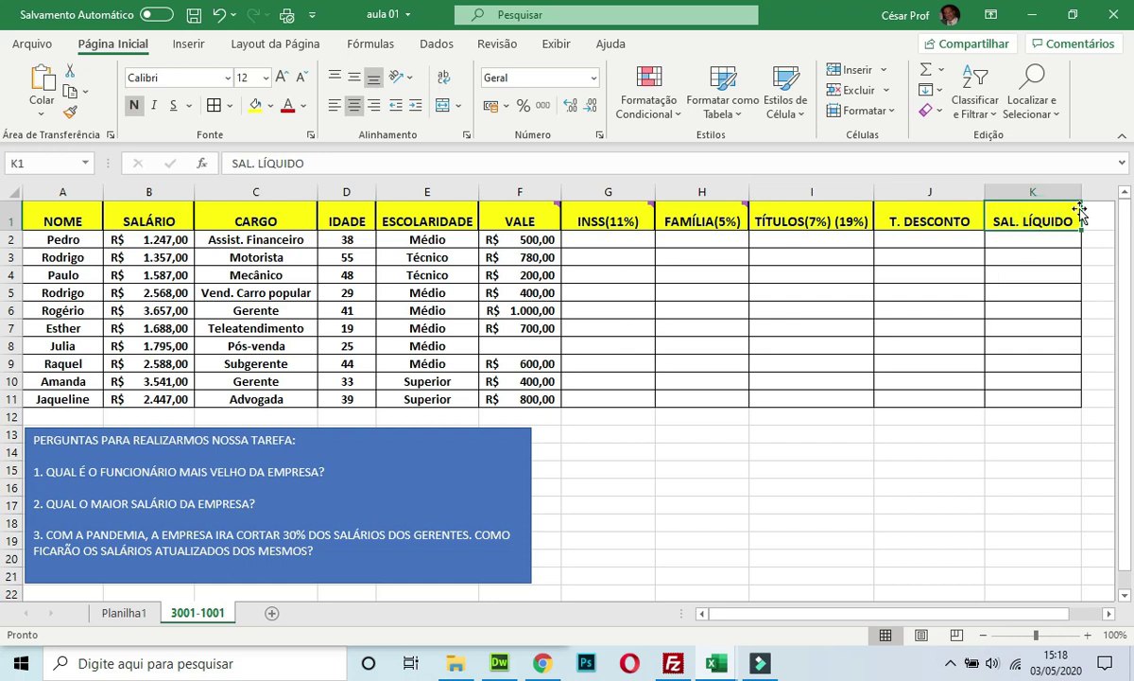
# - Widen the SAL. LÍQUIDO column slightly and give all rows of the sheet one uniform height
pyautogui.moveTo(1081, 193); pyautogui.dragTo(1102, 193)
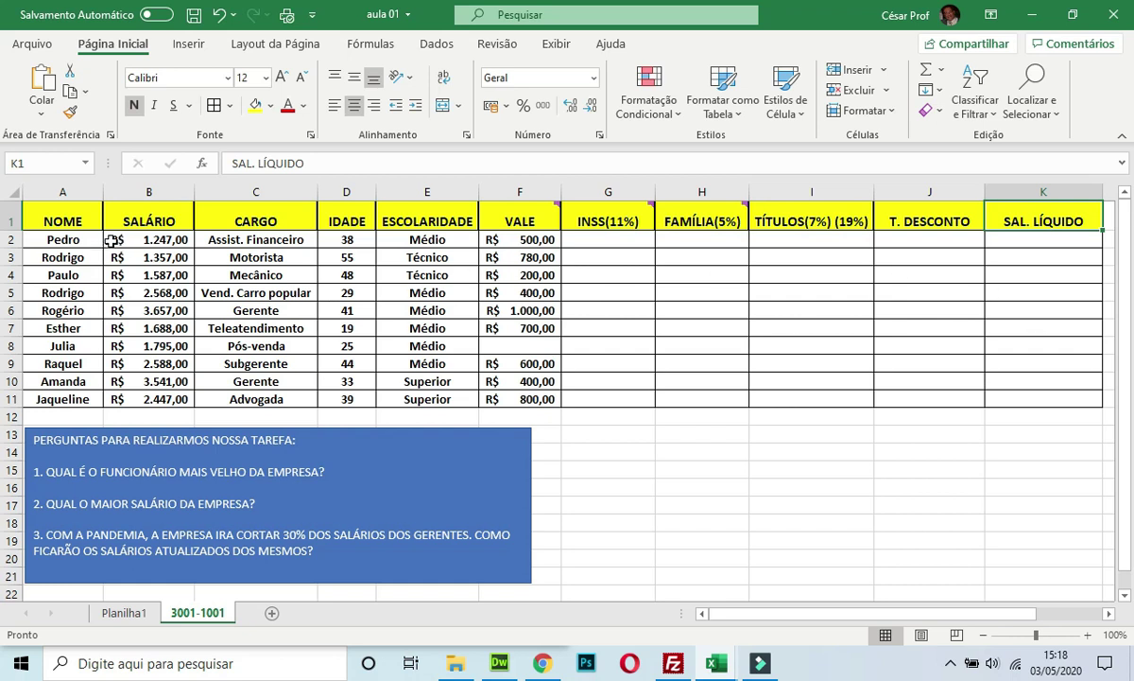
pyautogui.moveTo(516, 237); pyautogui.dragTo(519, 399)
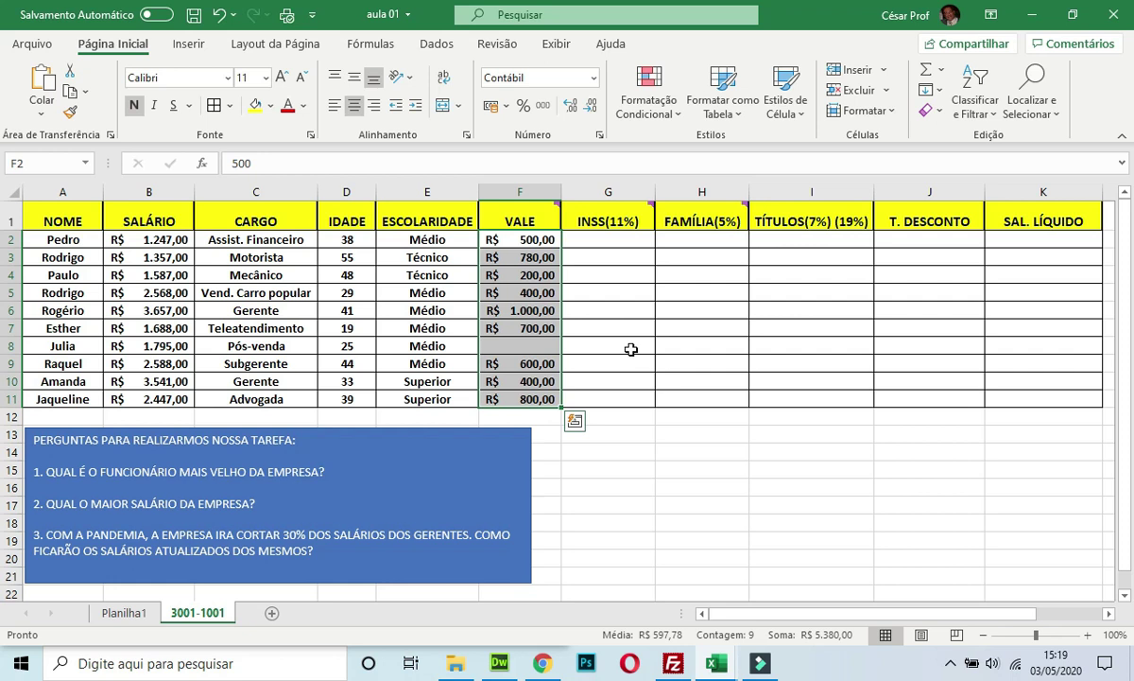
pyautogui.click(622, 242)
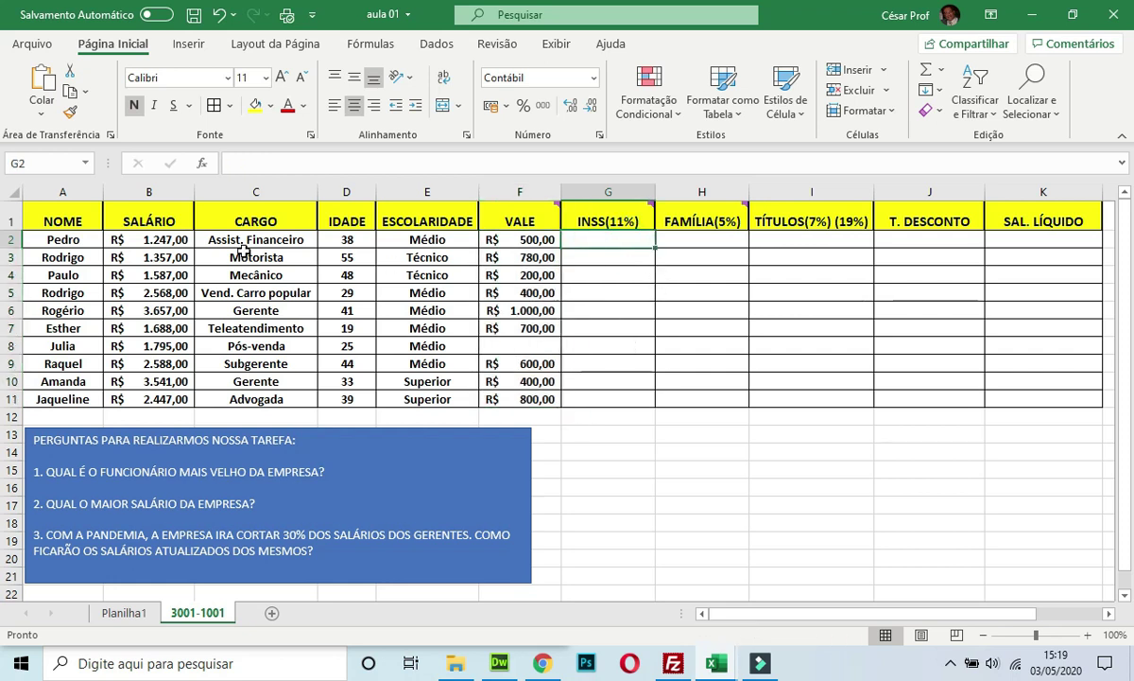
pyautogui.click(10, 193)
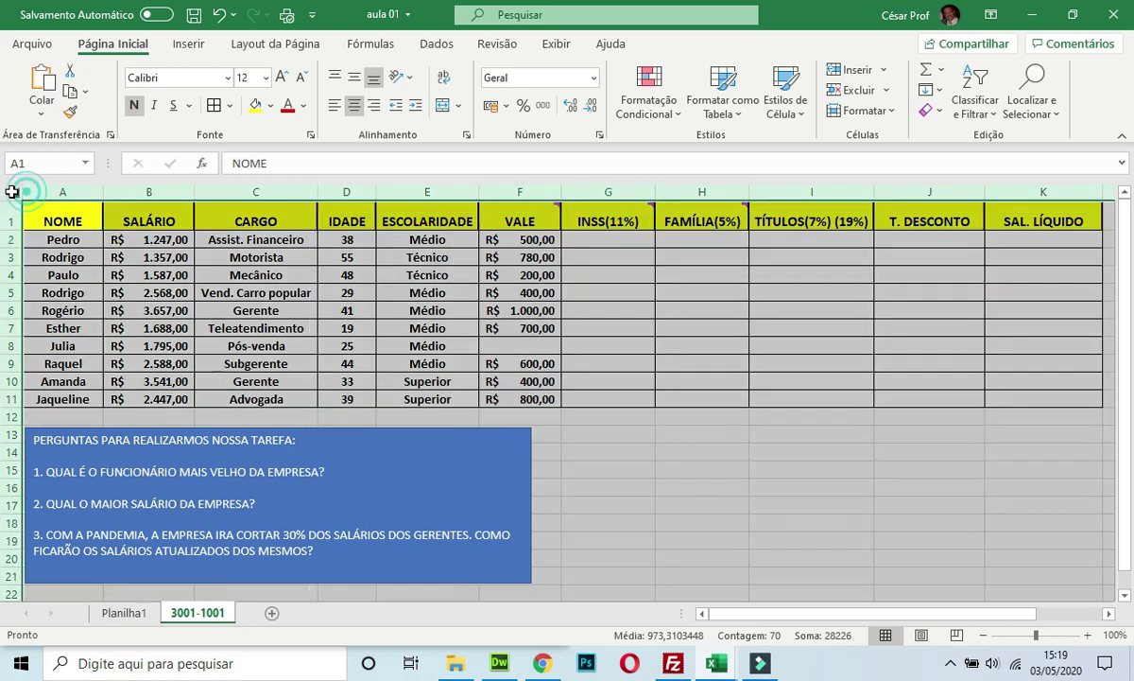
pyautogui.moveTo(12, 231); pyautogui.dragTo(12, 221)
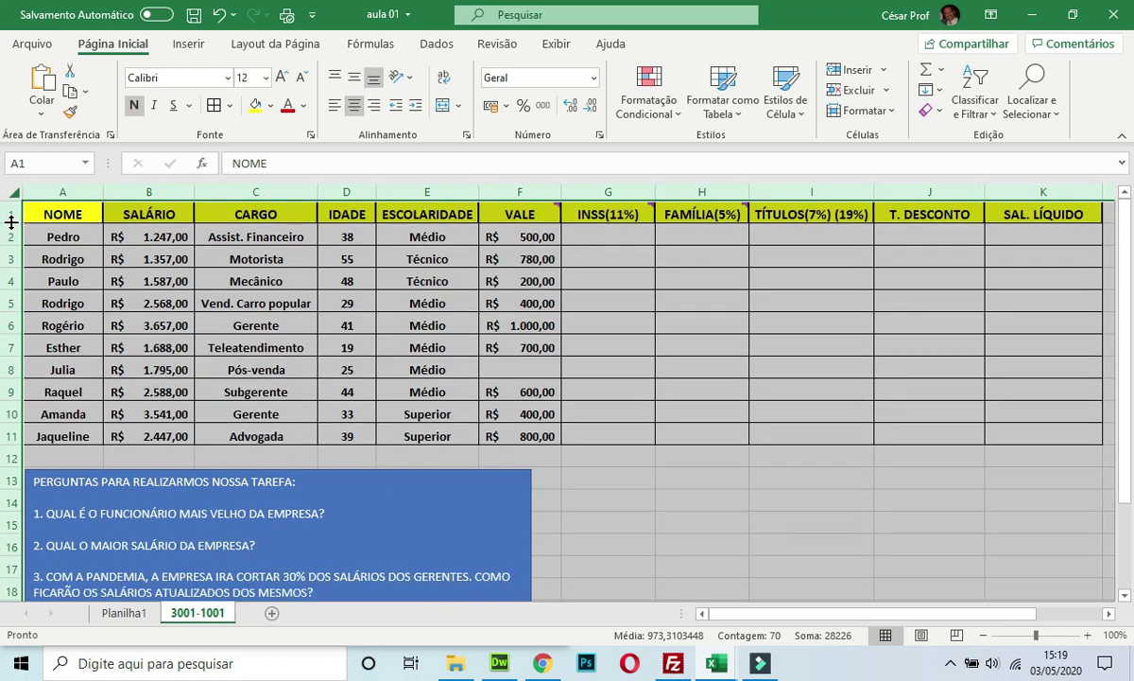
pyautogui.moveTo(1125, 236); pyautogui.dragTo(1125, 236)
pyautogui.click(738, 477)
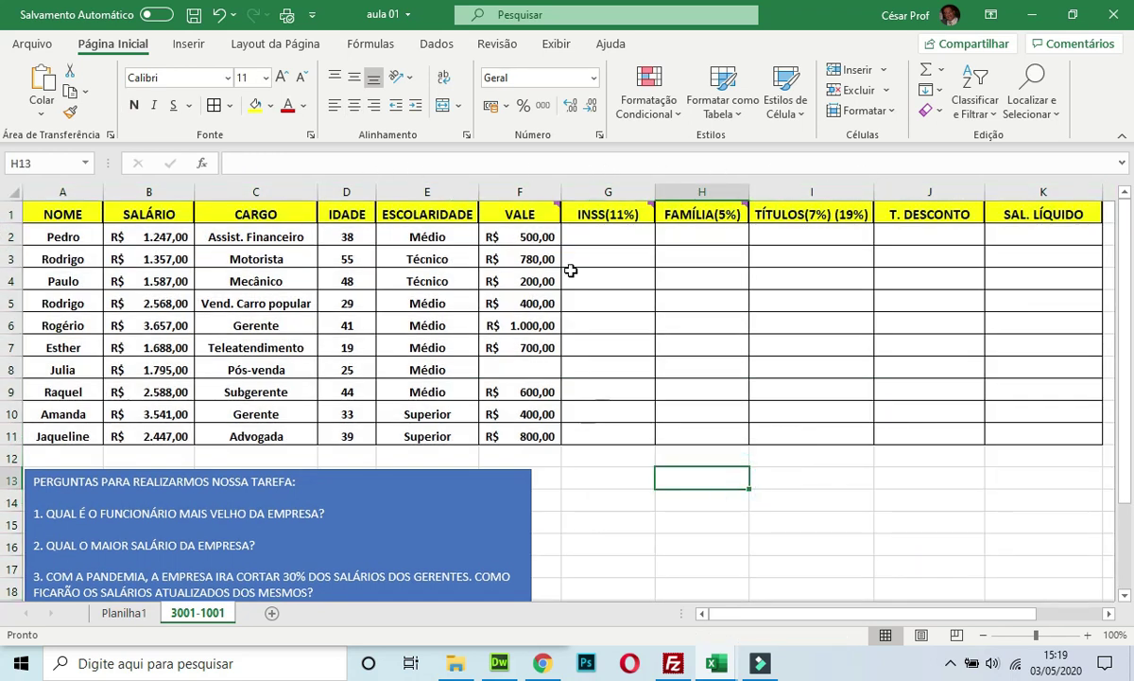
pyautogui.click(603, 236)
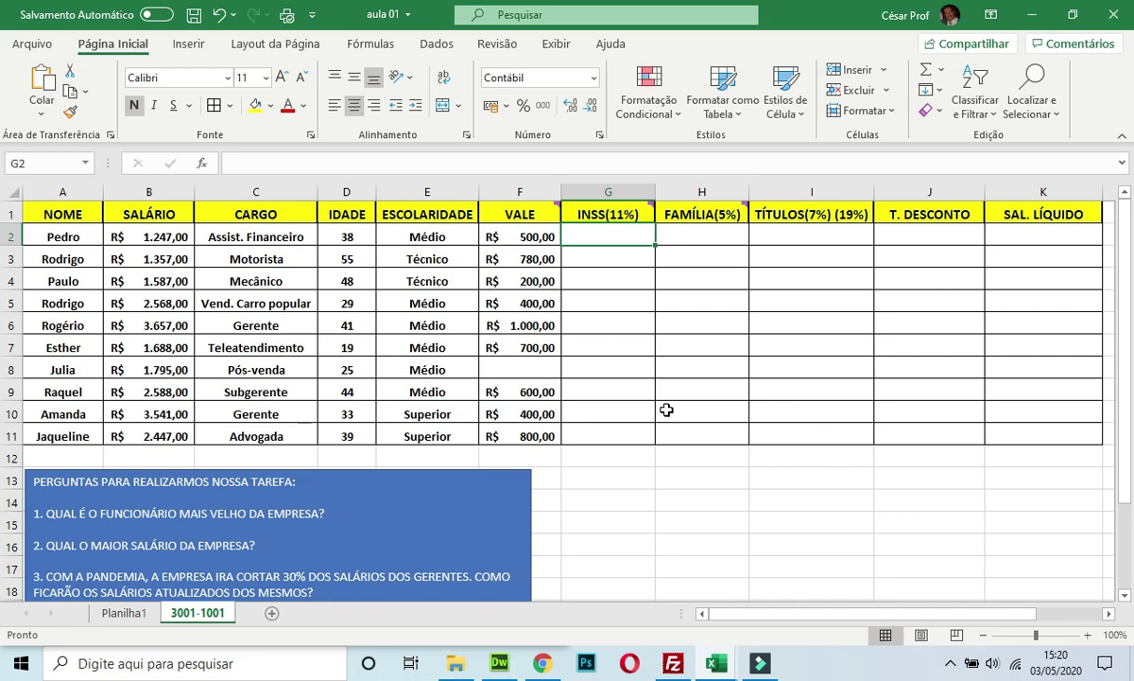
pyautogui.click(168, 234)
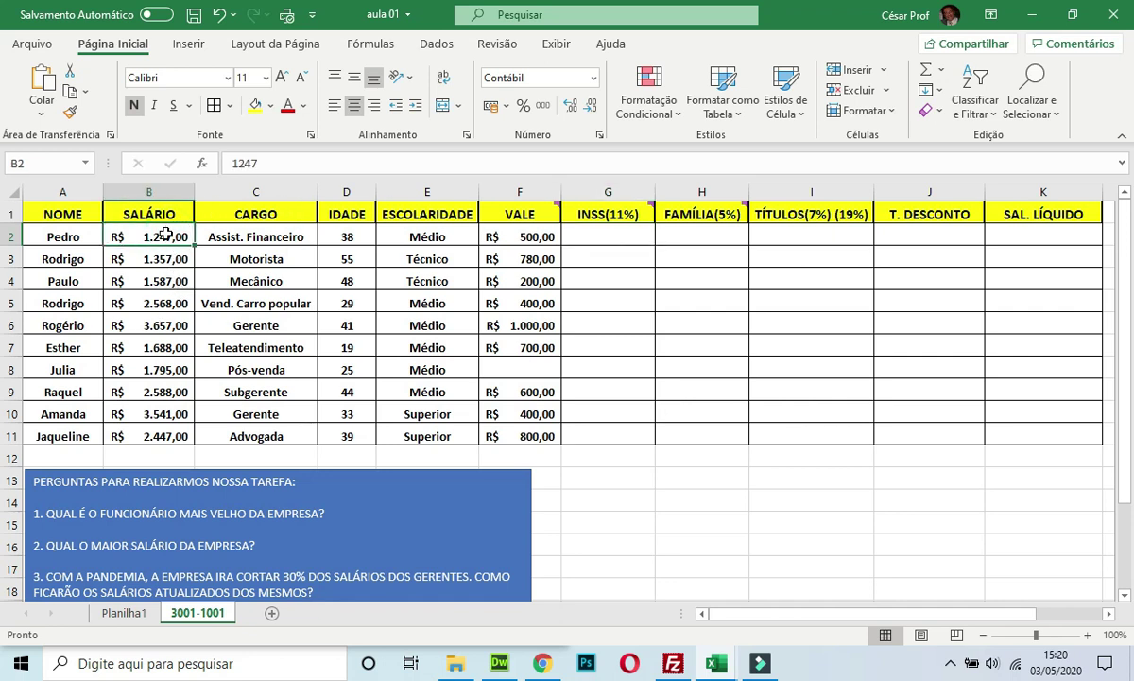
pyautogui.moveTo(166, 237); pyautogui.dragTo(172, 345)
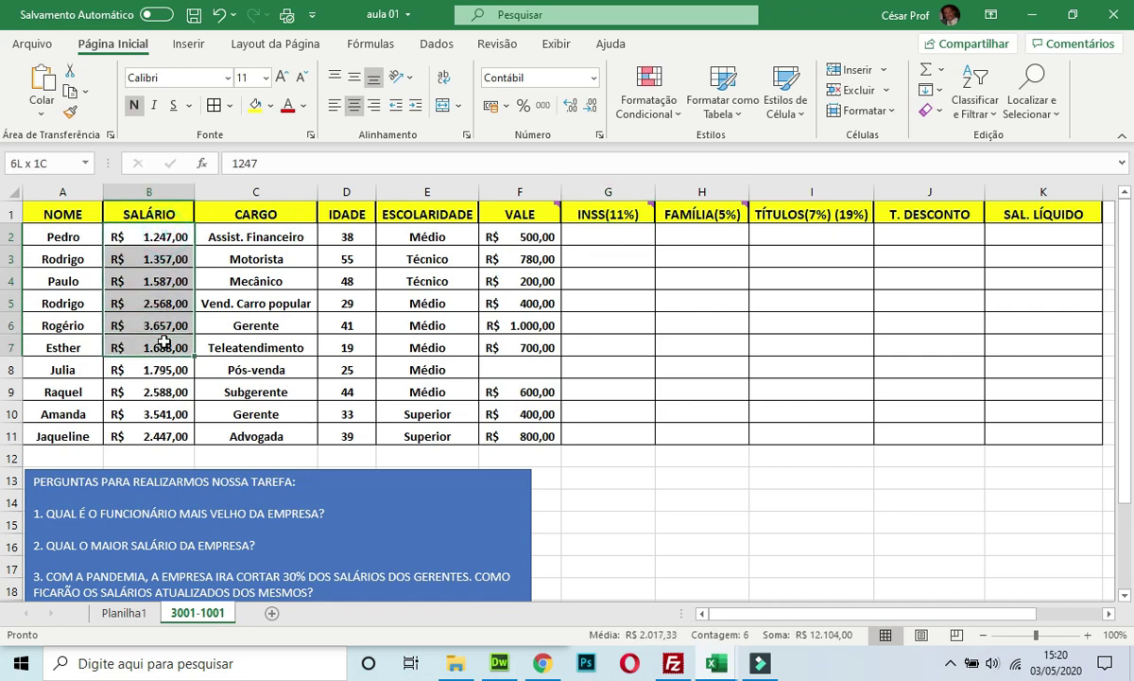
pyautogui.click(168, 239)
# - Enter the formula =B2*11% in cell G2 to calculate the first employee's INSS from the salary
pyautogui.click(582, 238)
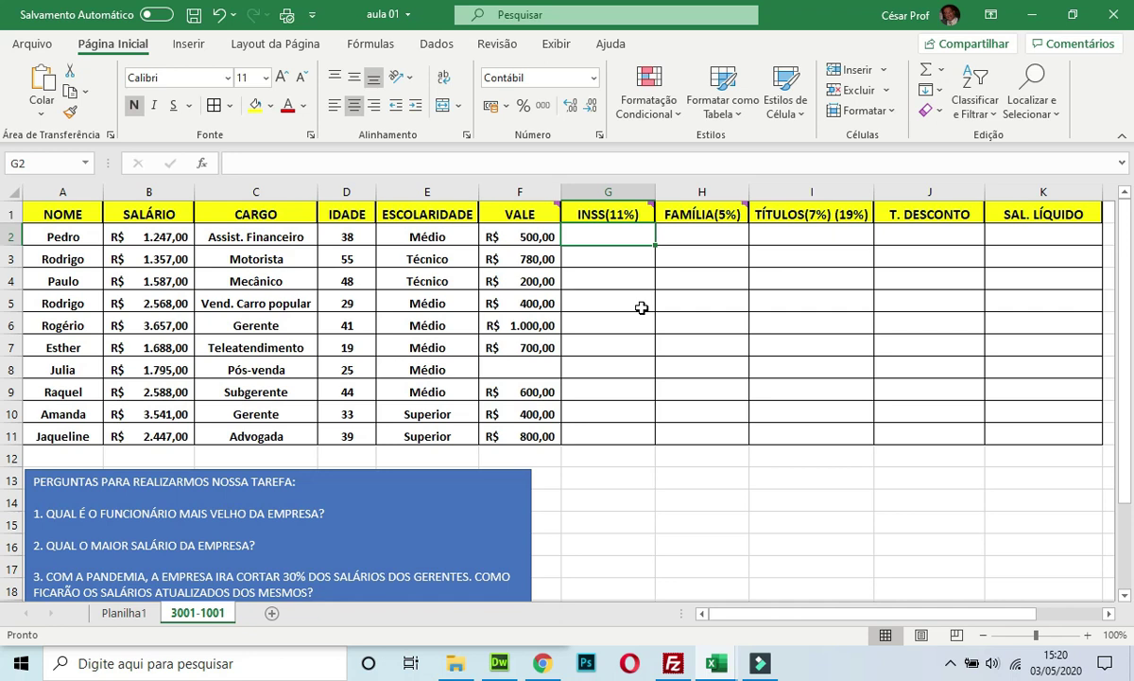
pyautogui.write('=')
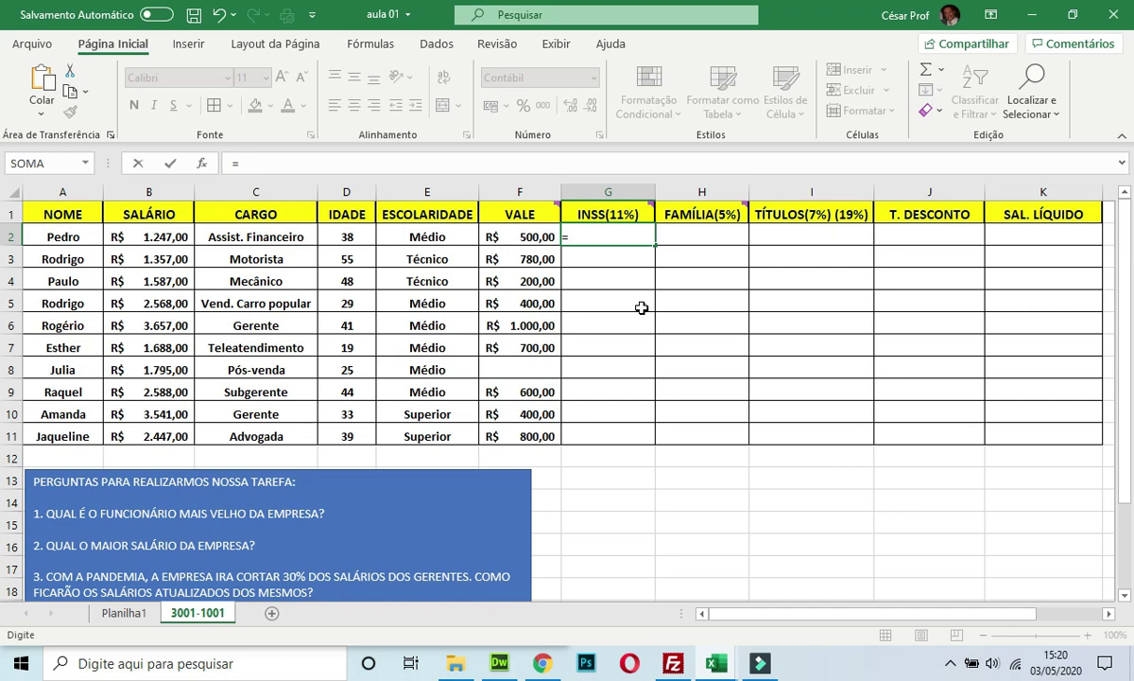
pyautogui.press('Left')
pyautogui.press('Left')
pyautogui.press('Left')
pyautogui.press('Left')
pyautogui.press('Left')
pyautogui.press('Left')
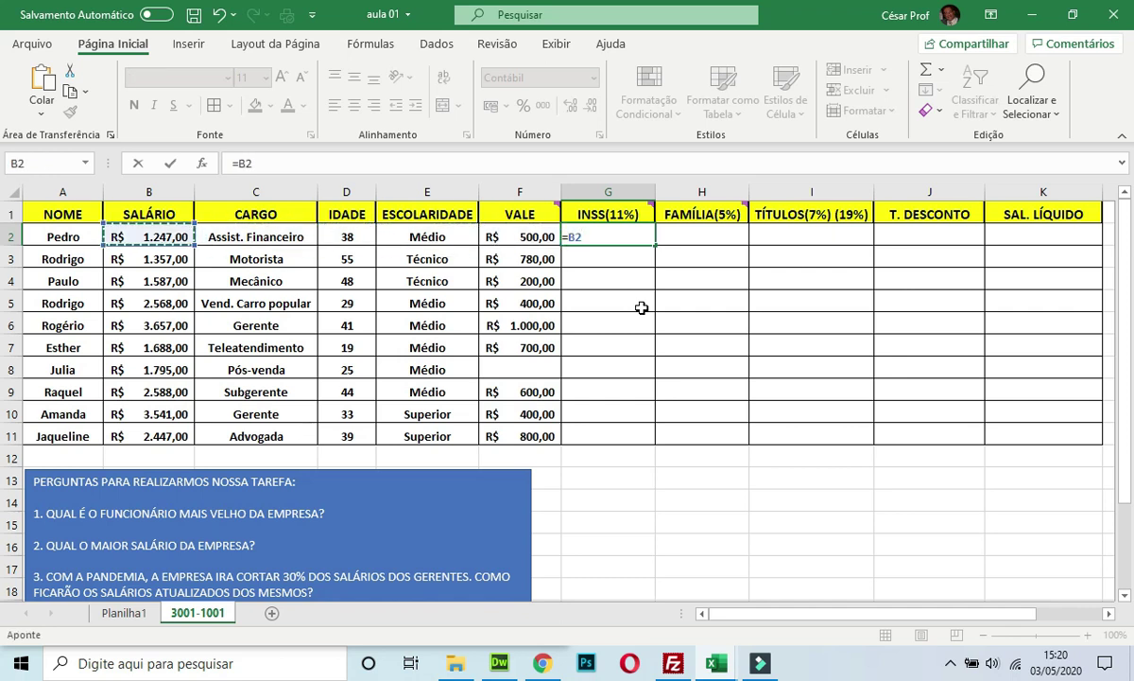
pyautogui.press('Right')
pyautogui.click(156, 264)
pyautogui.write('*')
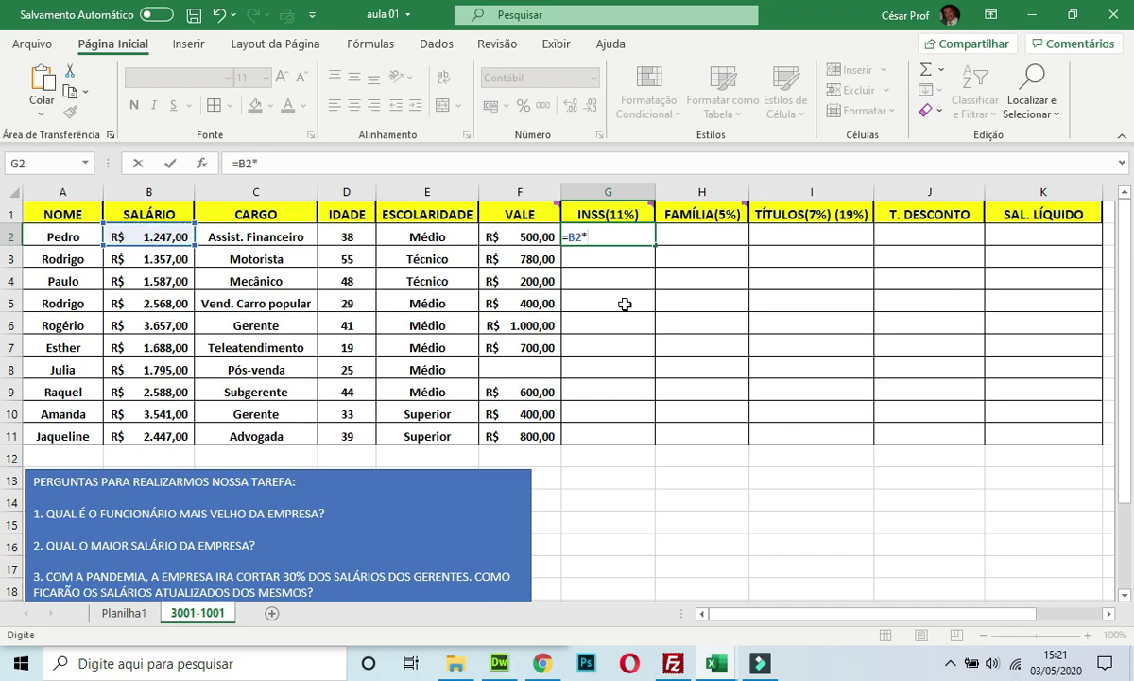
pyautogui.write('11%')
pyautogui.press('Return')
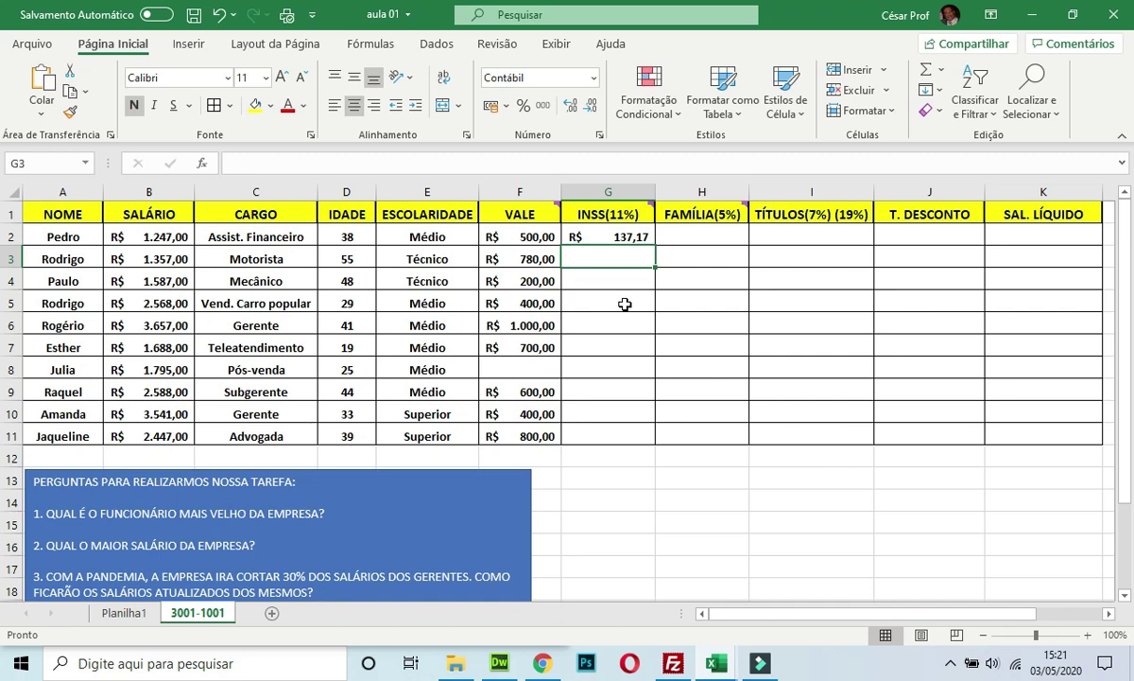
# - Inspect the INSS formula in cell G2 and leave it without keeping any edit
pyautogui.press('Up')
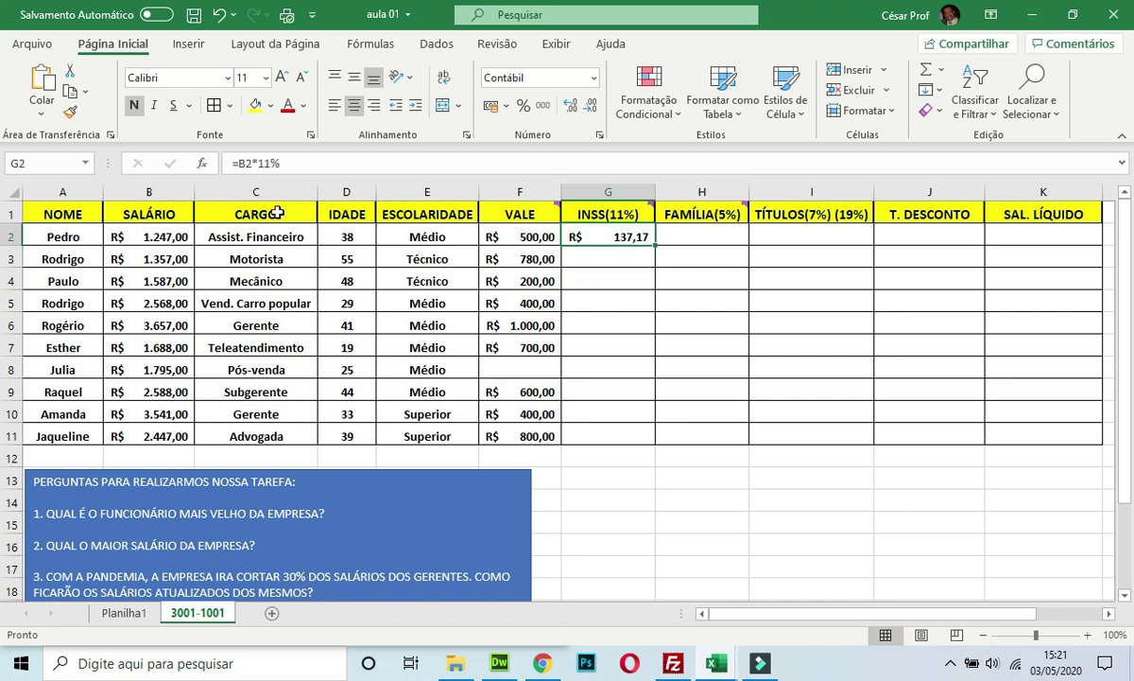
pyautogui.moveTo(235, 164); pyautogui.dragTo(288, 164)
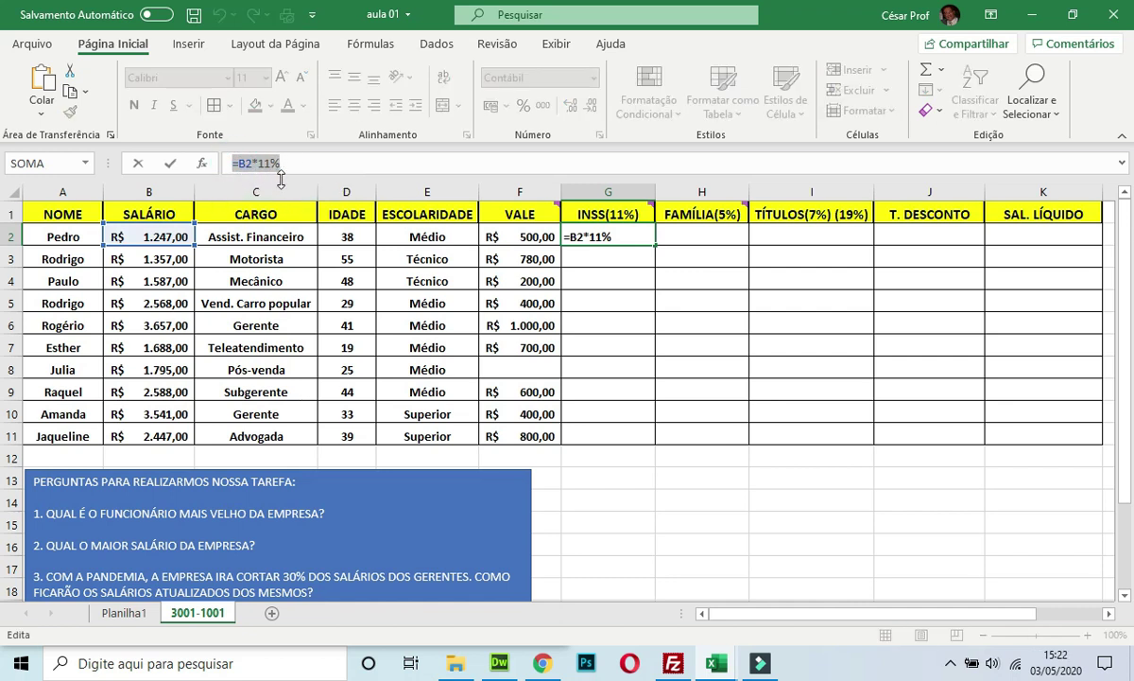
pyautogui.click(646, 301)
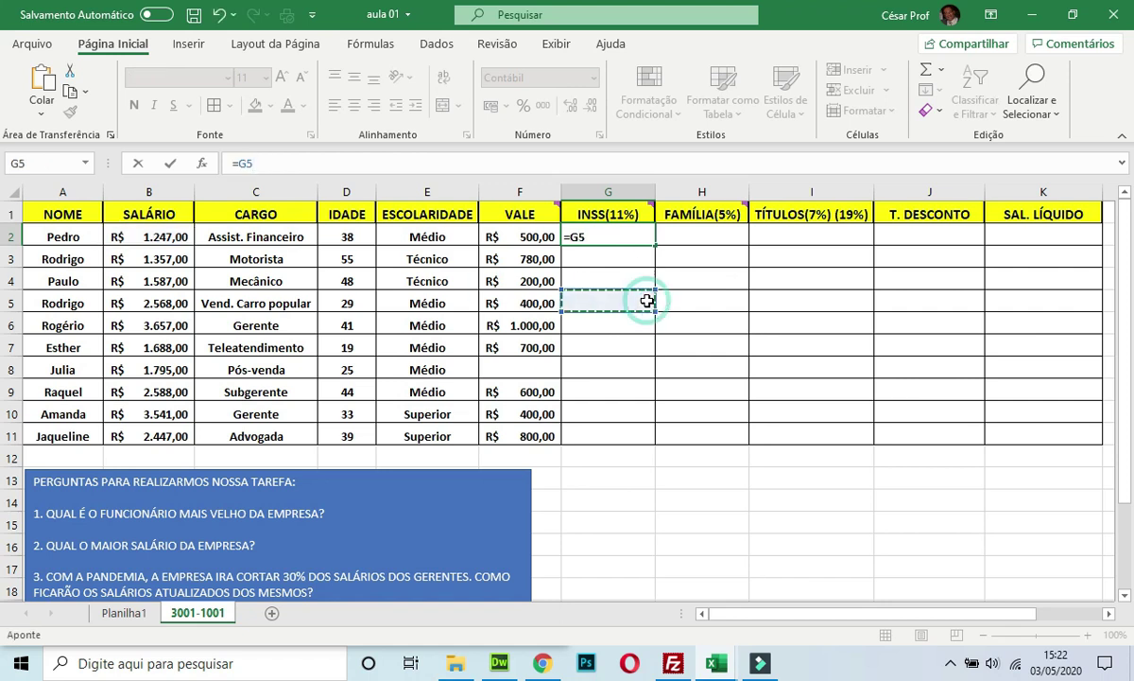
pyautogui.click(629, 237)
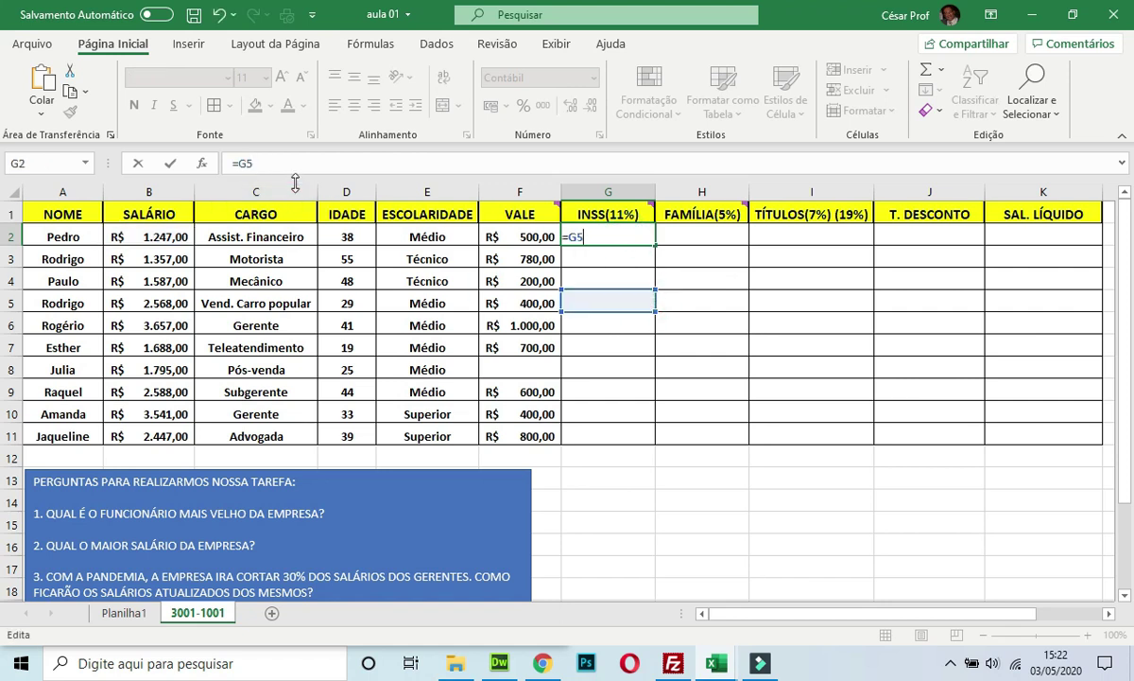
pyautogui.press('Escape')
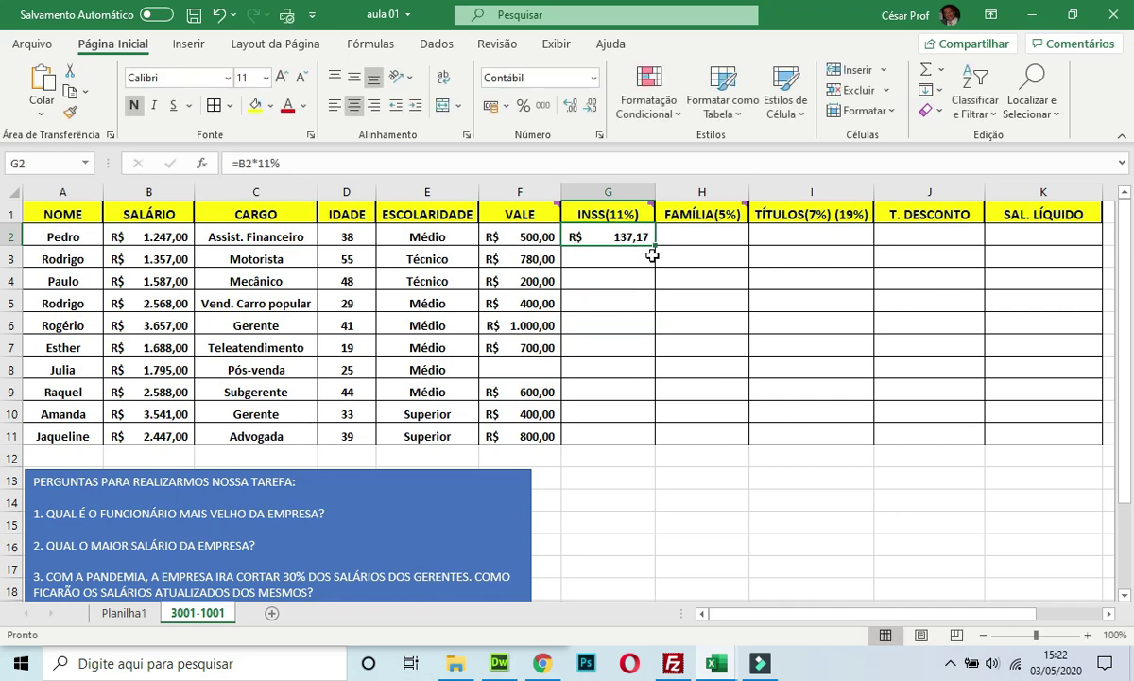
# - Enter the formula =B2*5, without a percent sign, in the FAMÍLIA(5%) cell H2
pyautogui.click(693, 237)
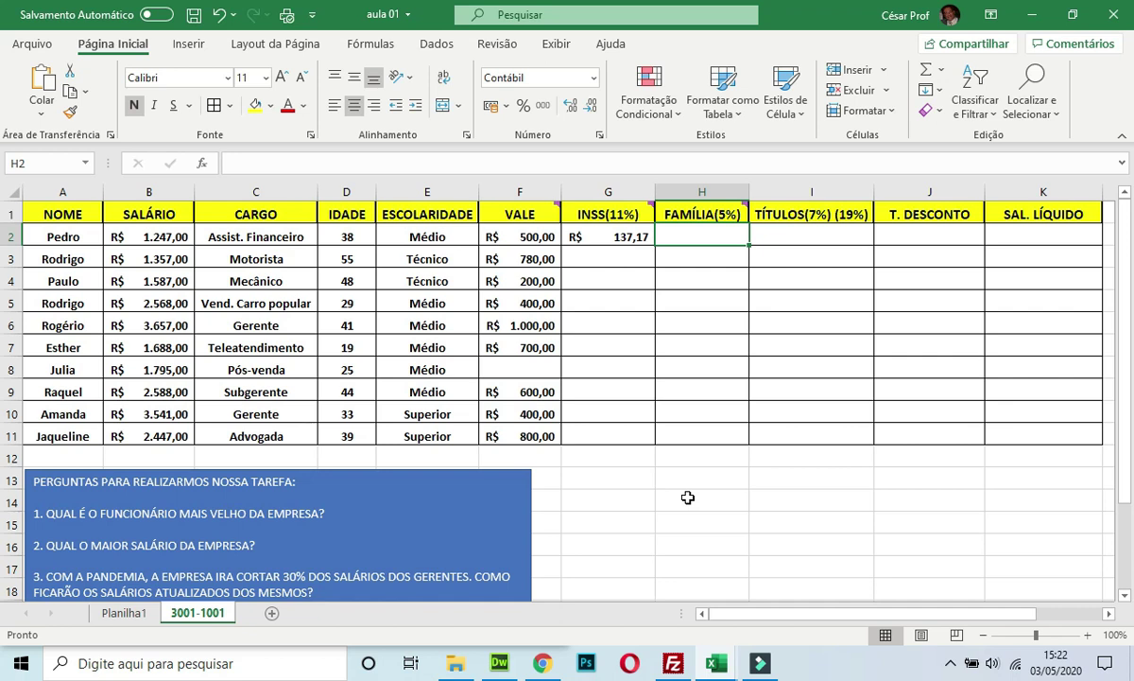
pyautogui.write('=')
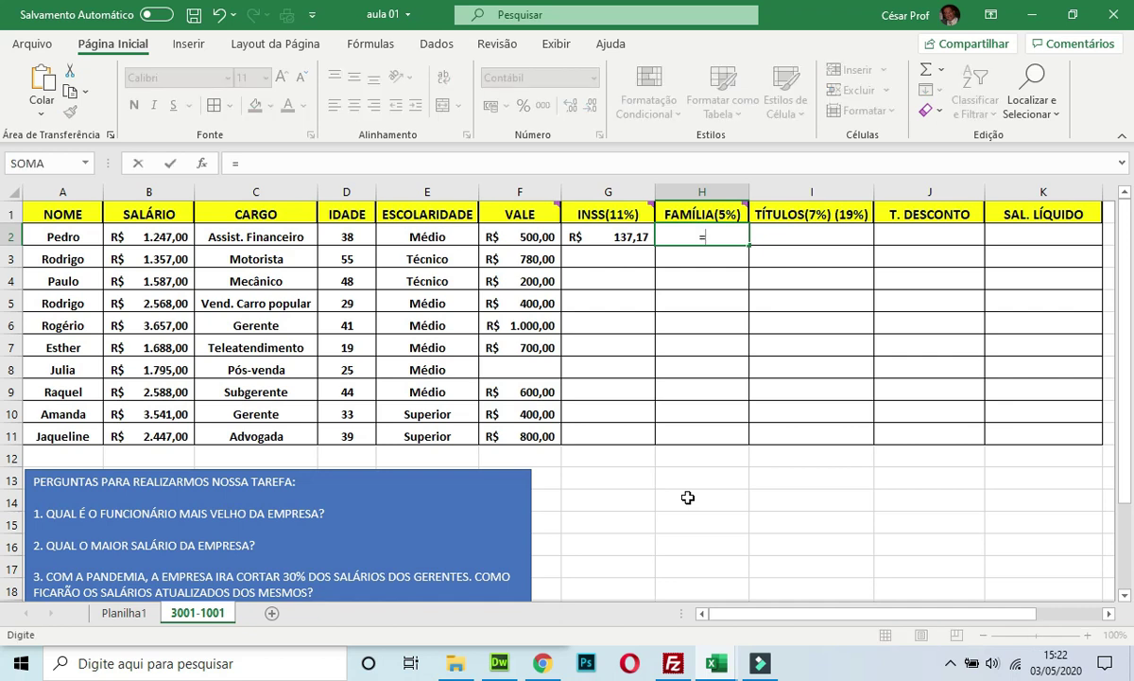
pyautogui.press('Left')
pyautogui.press('Left')
pyautogui.press('Left')
pyautogui.press('Left')
pyautogui.press('Left')
pyautogui.press('Left')
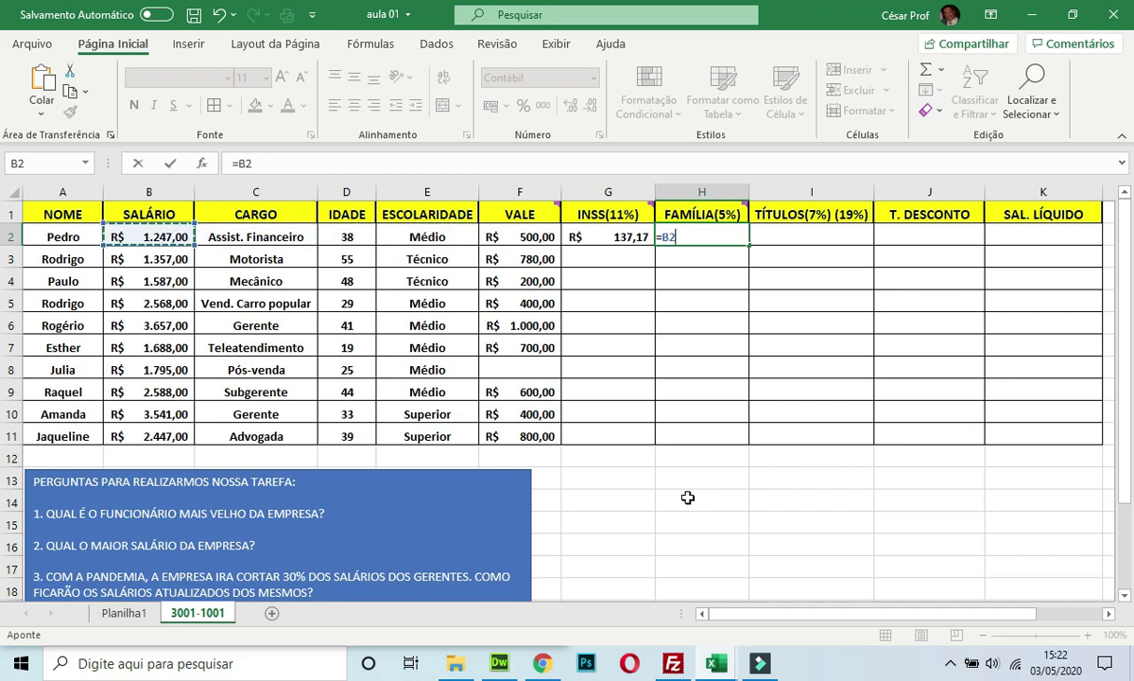
pyautogui.write('*5')
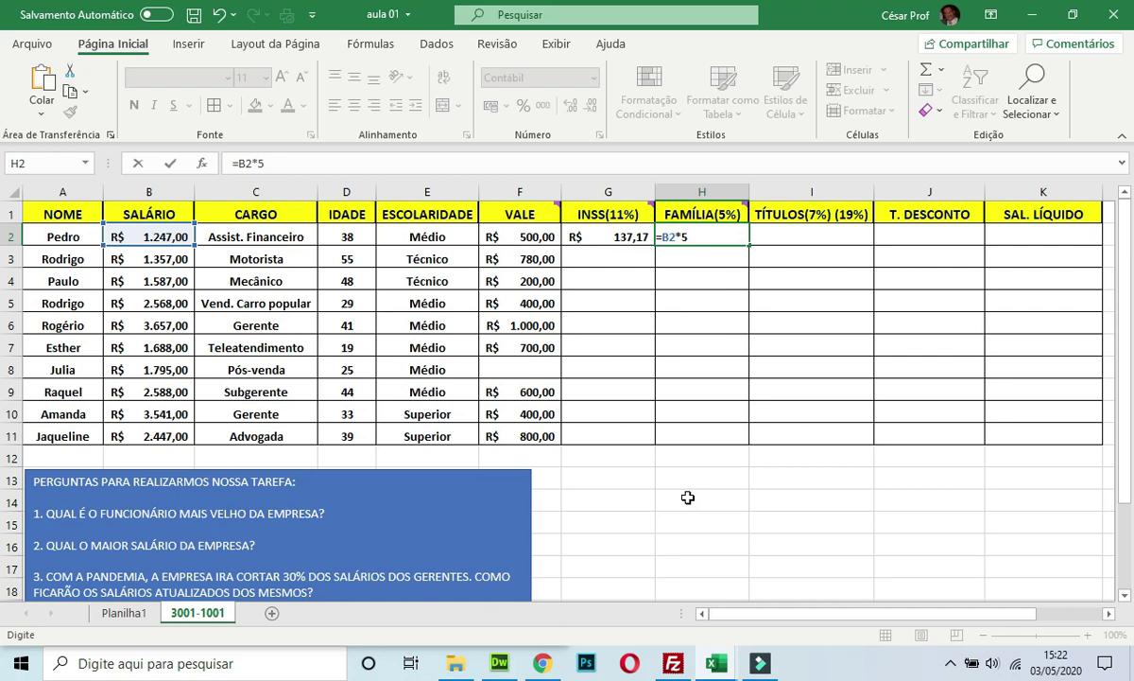
pyautogui.write('%')
pyautogui.press('BackSpace')
pyautogui.press('Return')
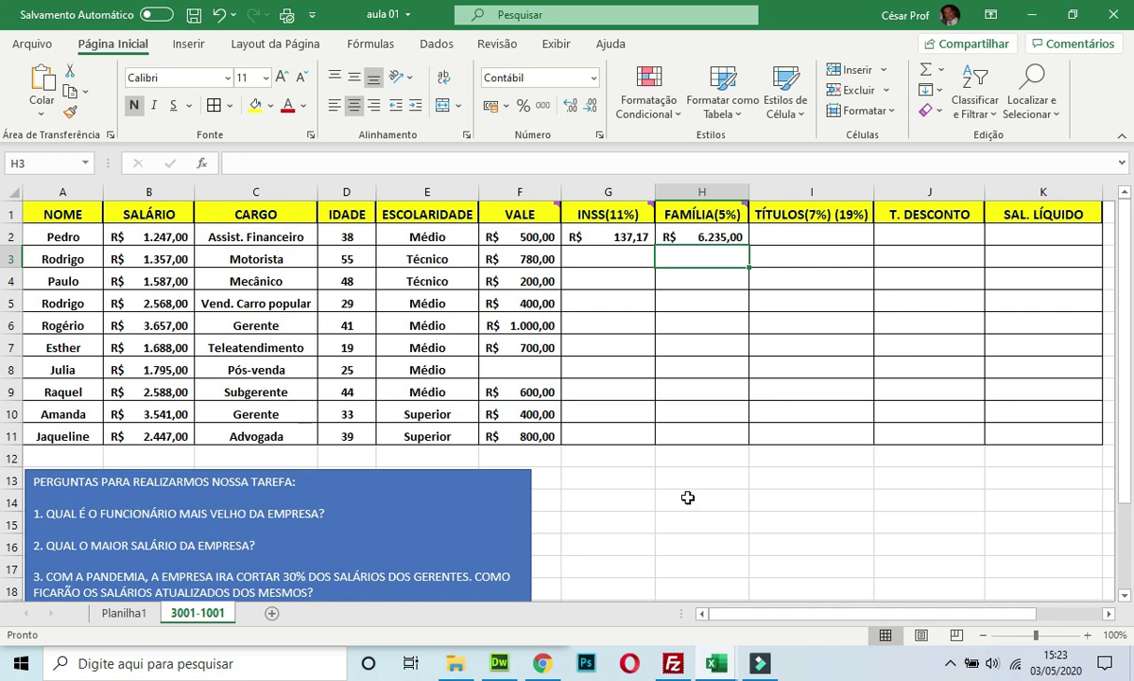
# - Replace the formula in the FAMÍLIA(5%) cell H2 with =B2*5%
pyautogui.press('Up')
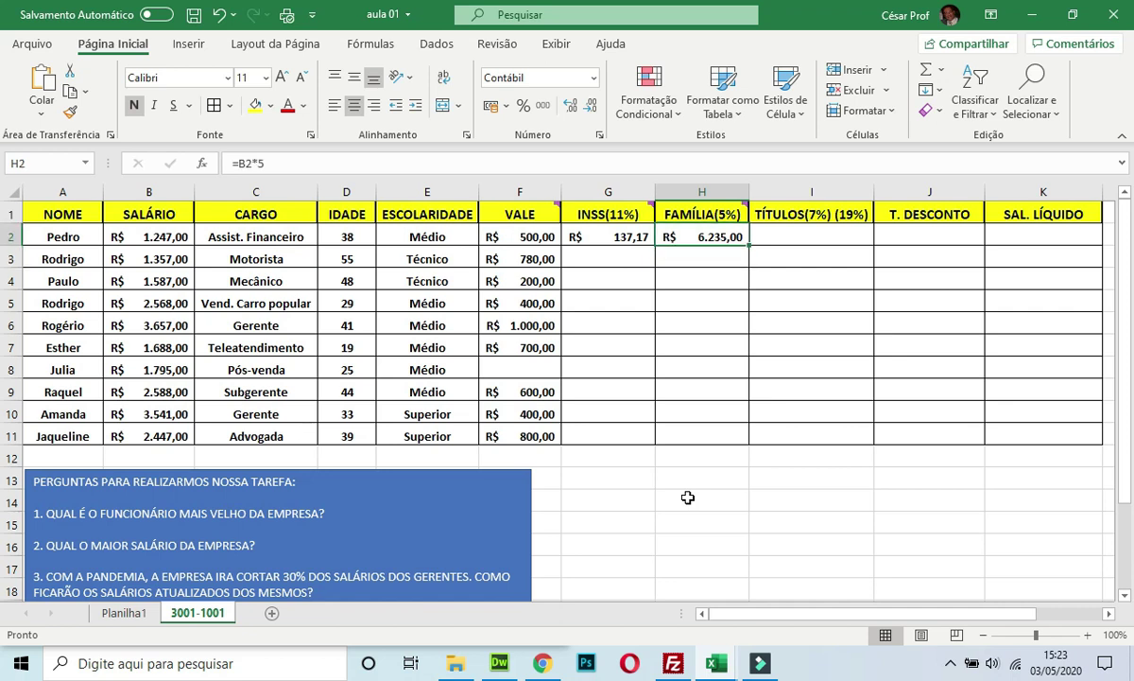
pyautogui.press('F2')
pyautogui.press('BackSpace')
pyautogui.press('BackSpace')
pyautogui.press('BackSpace')
pyautogui.press('BackSpace')
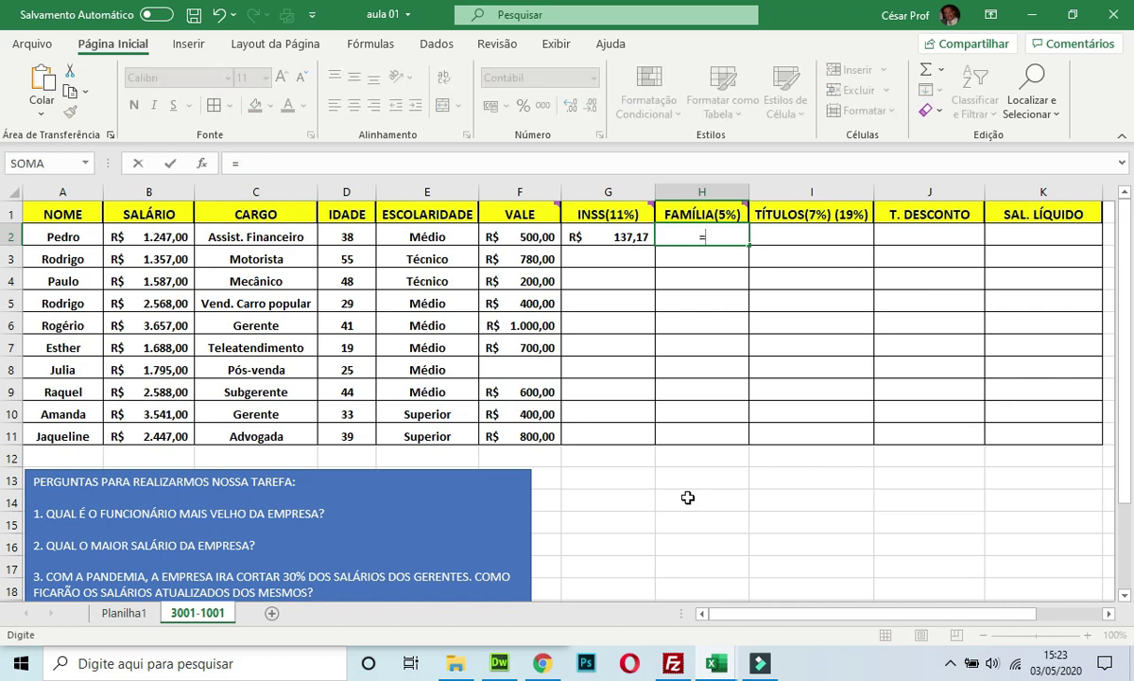
pyautogui.write('B')
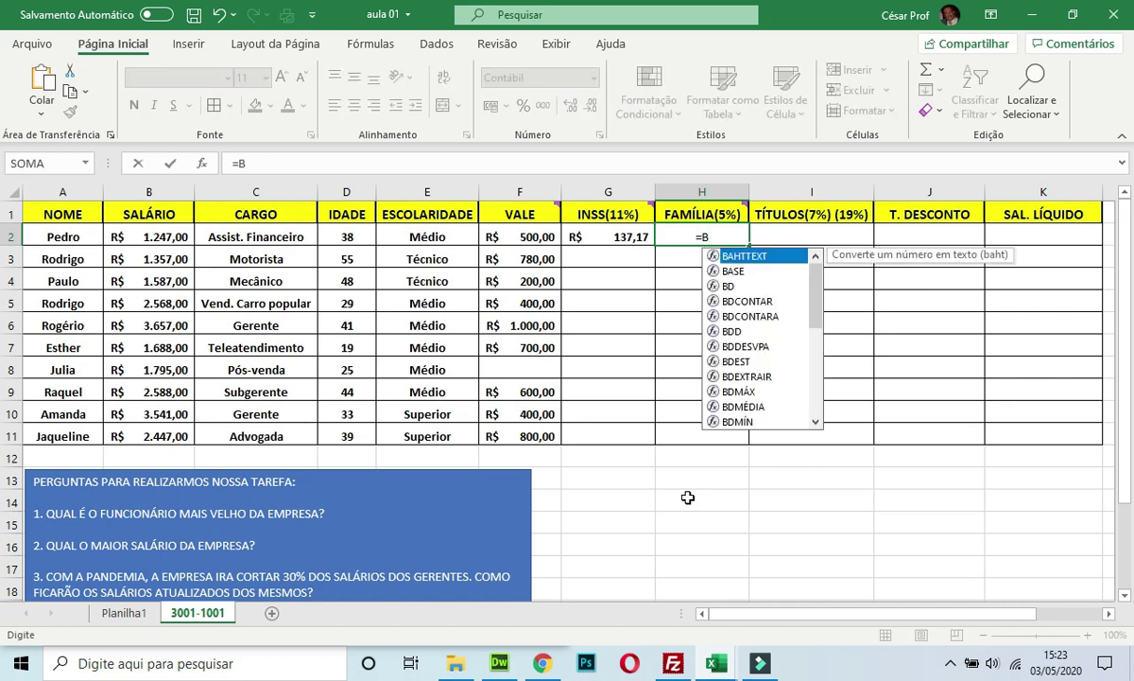
pyautogui.write('2*')
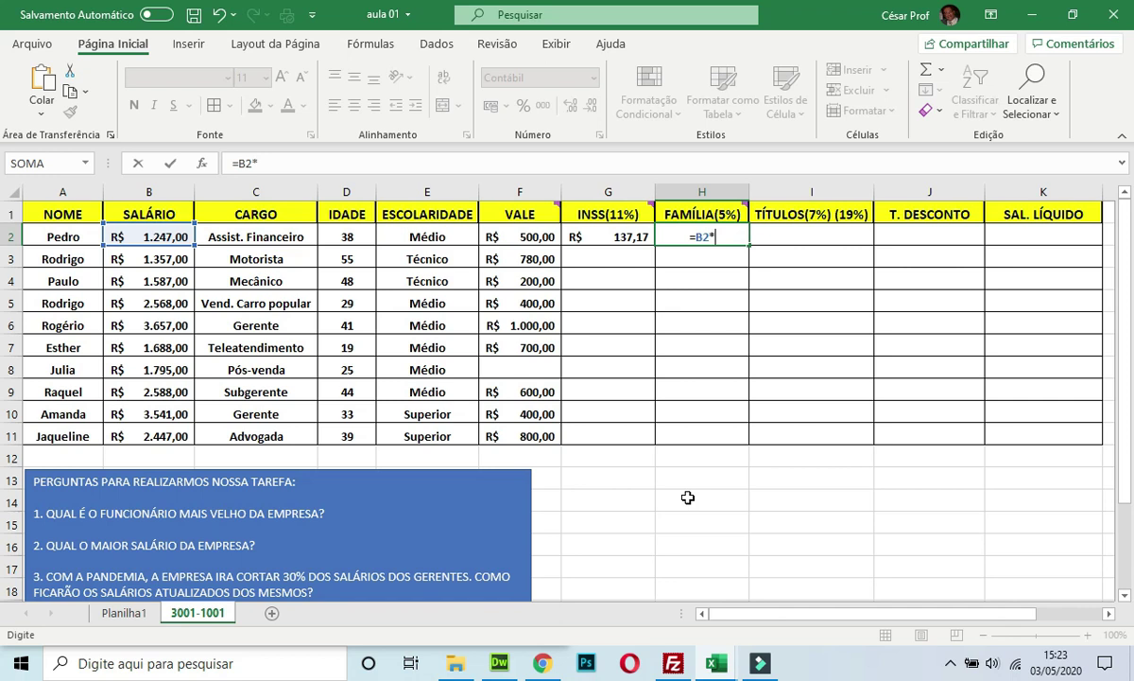
pyautogui.write('5%')
pyautogui.press('Return')
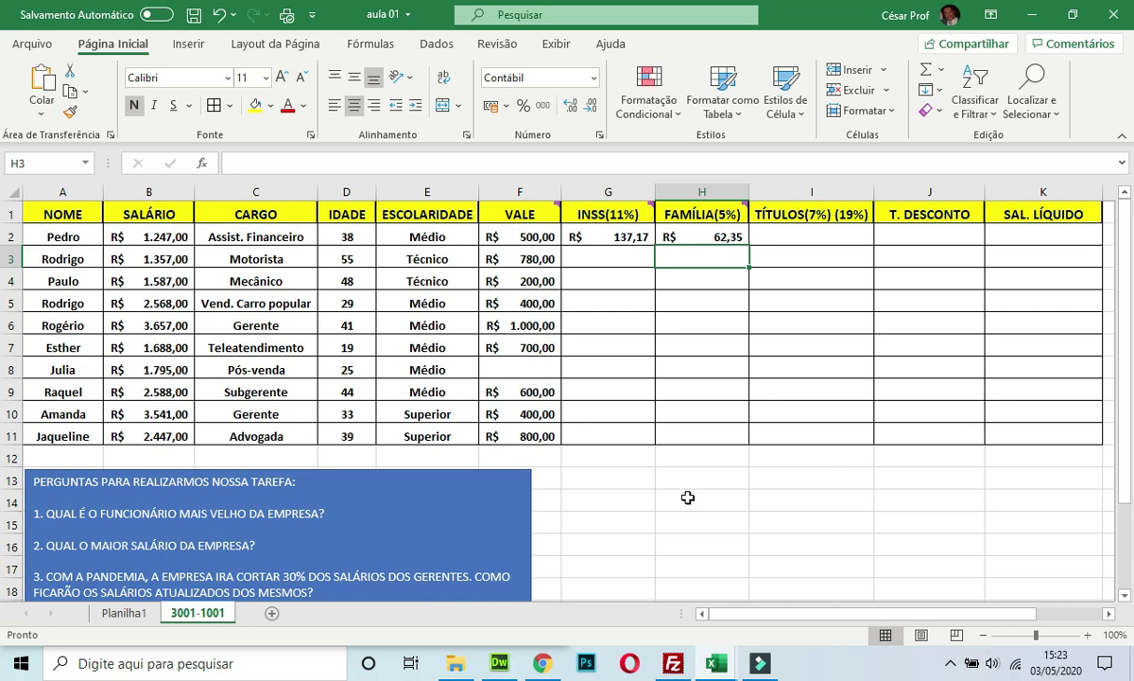
# - Review the first employee's row from the name through salary, position, age and schooling, ending at the TÍTULOS cell I2
pyautogui.press('Up')
pyautogui.press('Right')
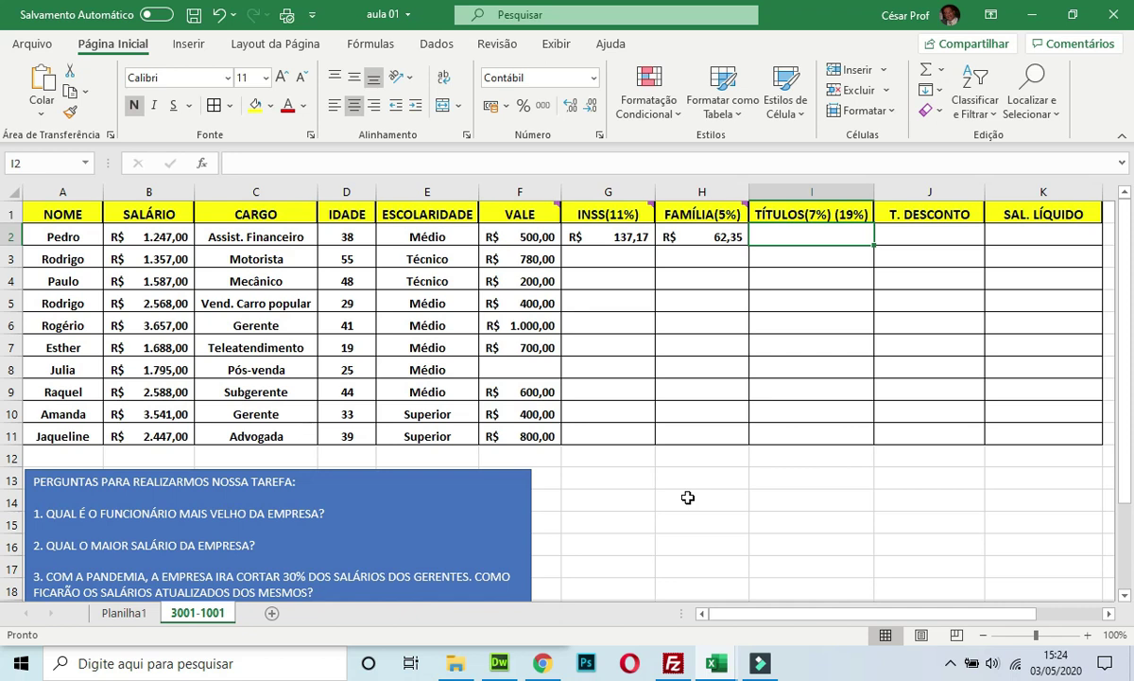
pyautogui.press('Left')
pyautogui.press('Left')
pyautogui.press('Left')
pyautogui.press('Left')
pyautogui.press('Left')
pyautogui.press('Left')
pyautogui.press('Left')
pyautogui.press('Left')
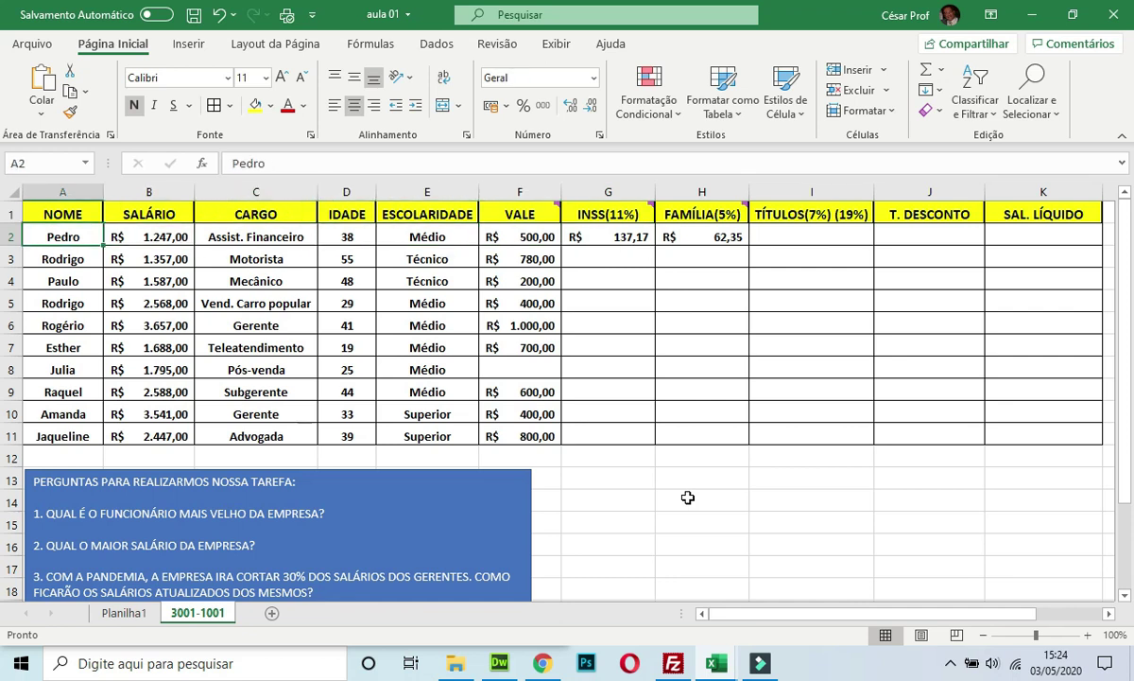
pyautogui.press('Right')
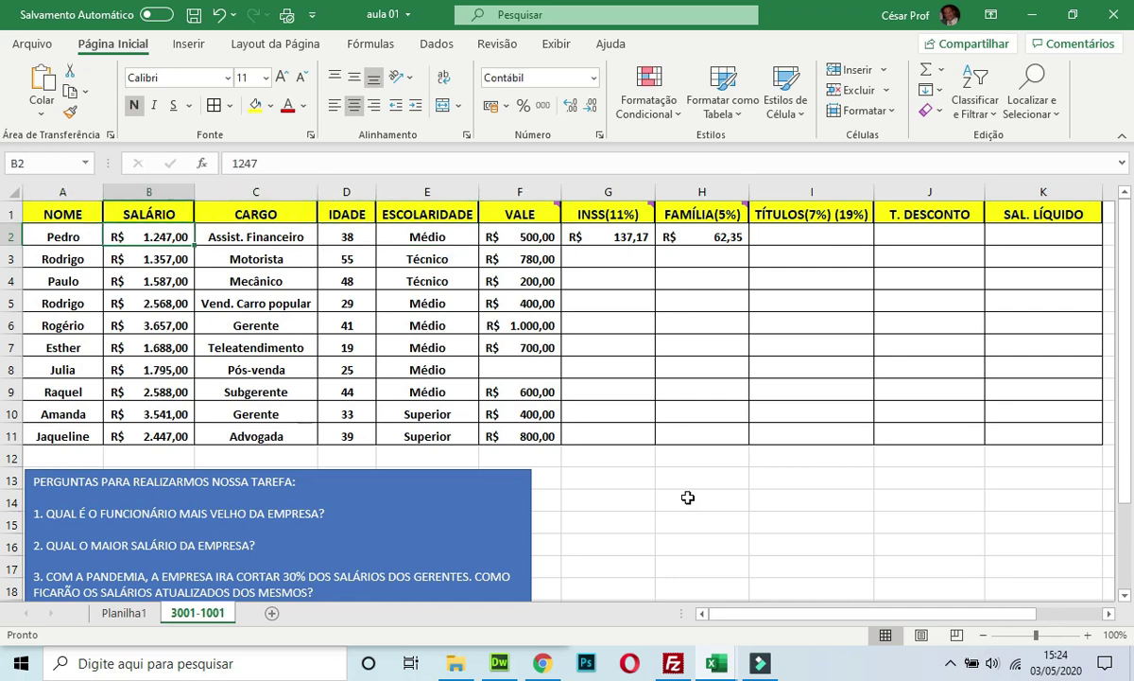
pyautogui.press('Right')
pyautogui.press('Right')
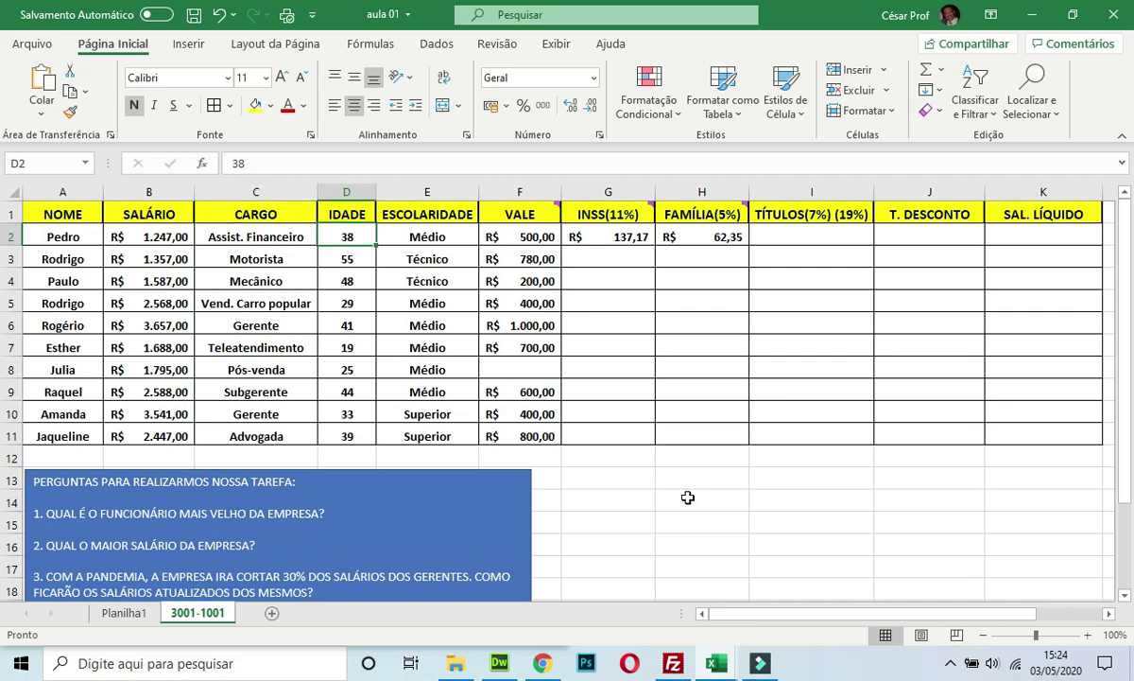
pyautogui.press('Right')
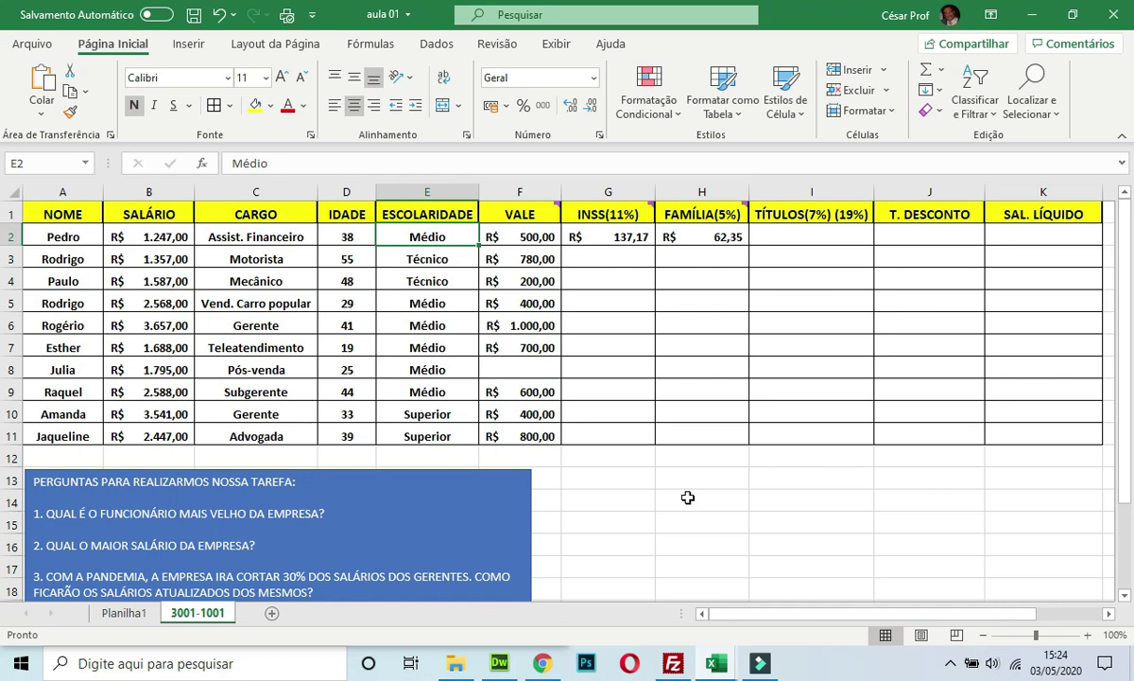
pyautogui.press('Right')
pyautogui.press('Right')
pyautogui.press('Right')
pyautogui.press('Right')
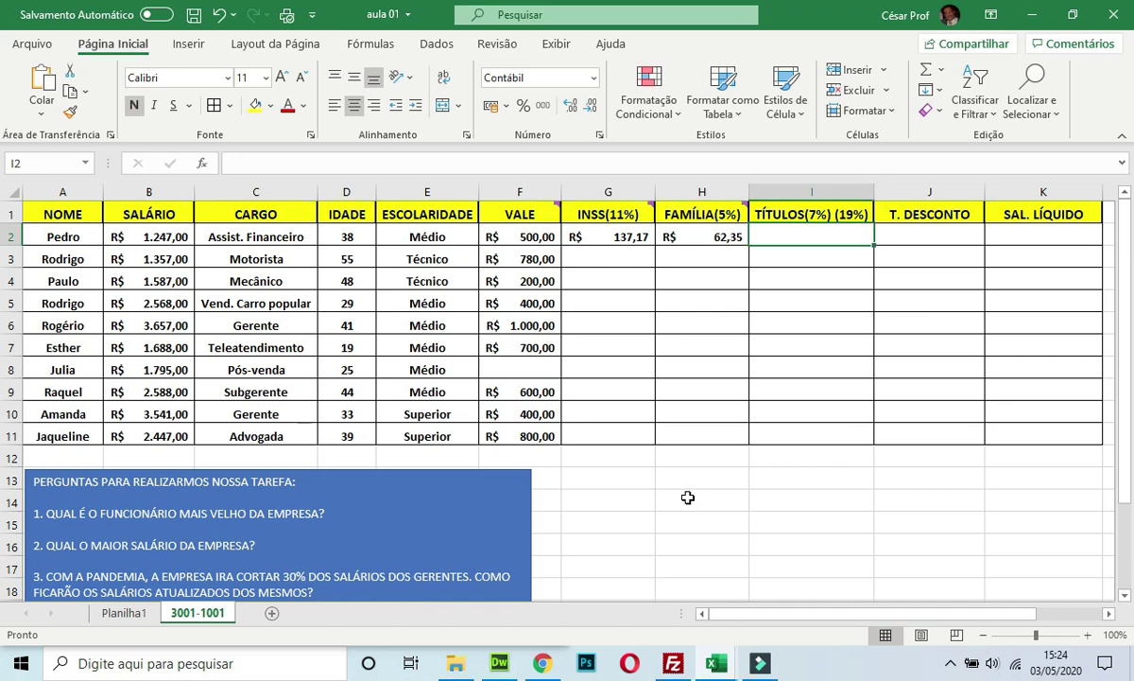
# - Enter the formula =B2*7% in the TÍTULOS cell I2 for the first employee
pyautogui.write('=')
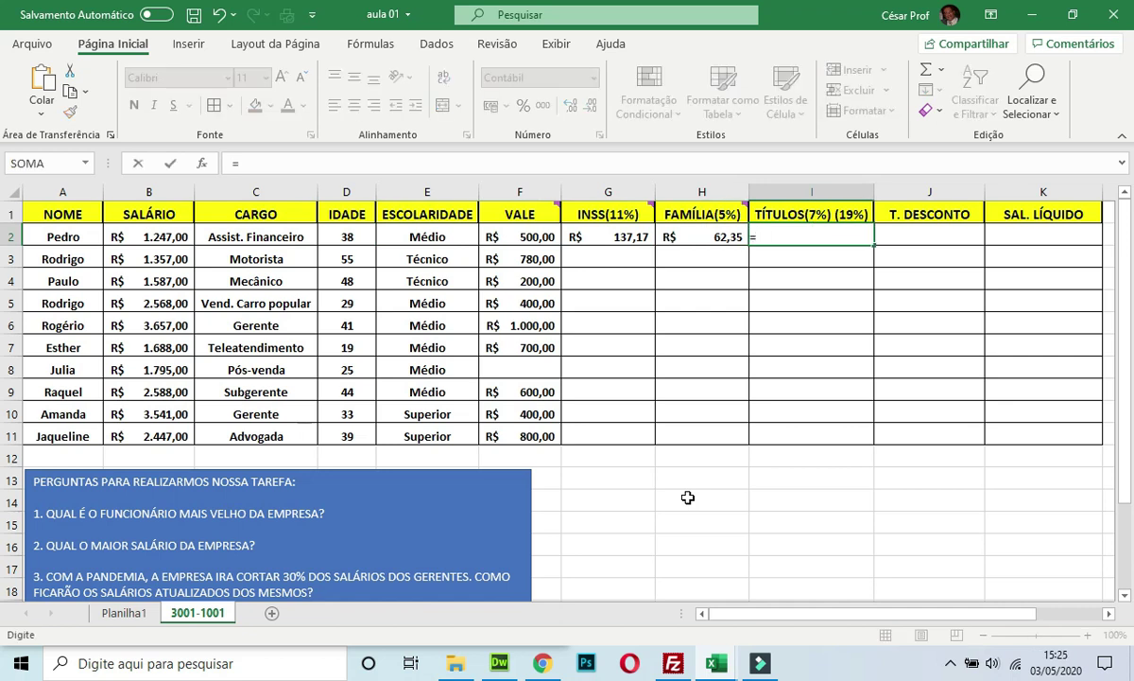
pyautogui.press('Left')
pyautogui.press('Left')
pyautogui.press('Left')
pyautogui.press('Left')
pyautogui.press('Left')
pyautogui.press('Left')
pyautogui.press('Left')
pyautogui.press('Left')
pyautogui.press('Right')
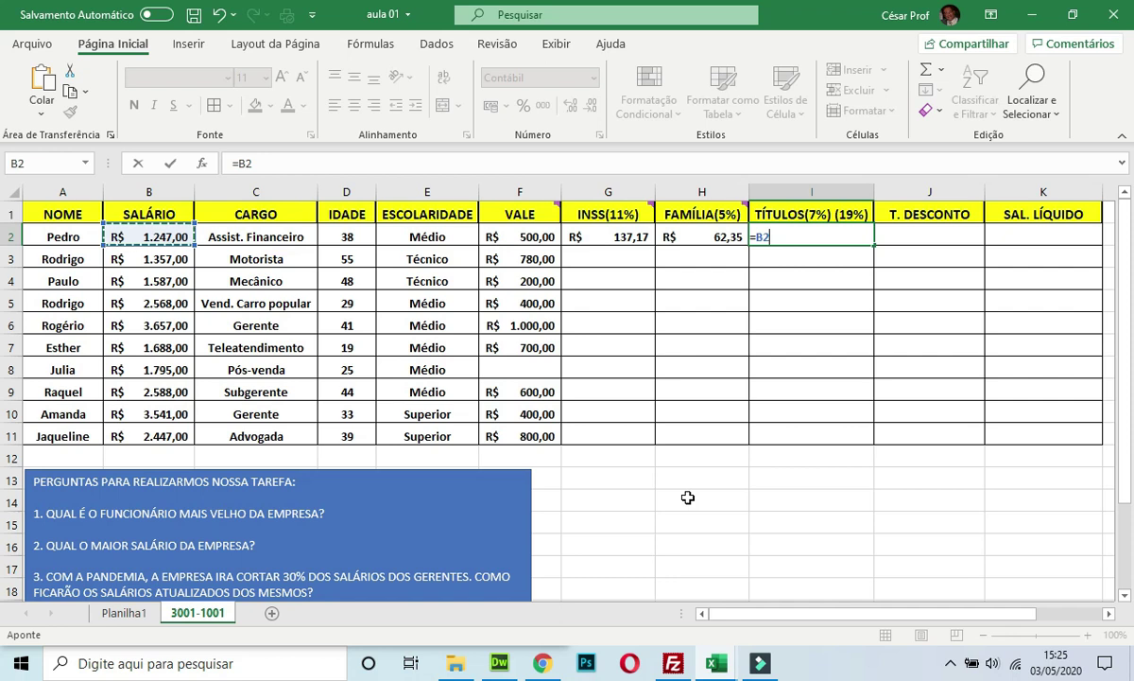
pyautogui.write('*')
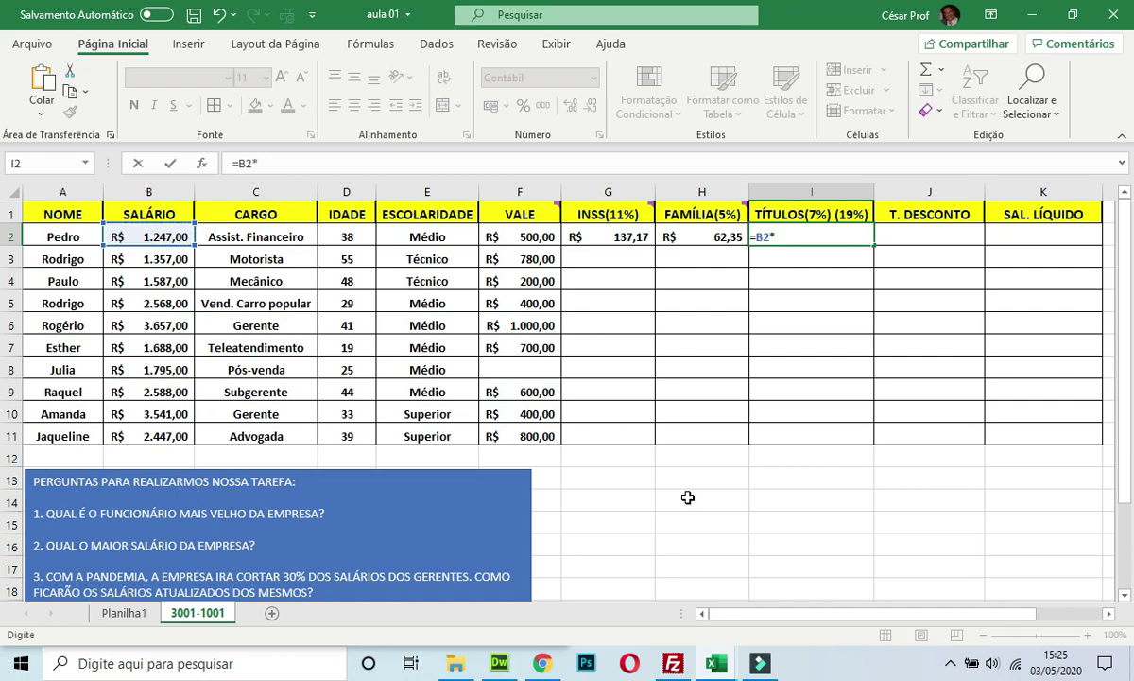
pyautogui.write('7%')
pyautogui.press('Return')
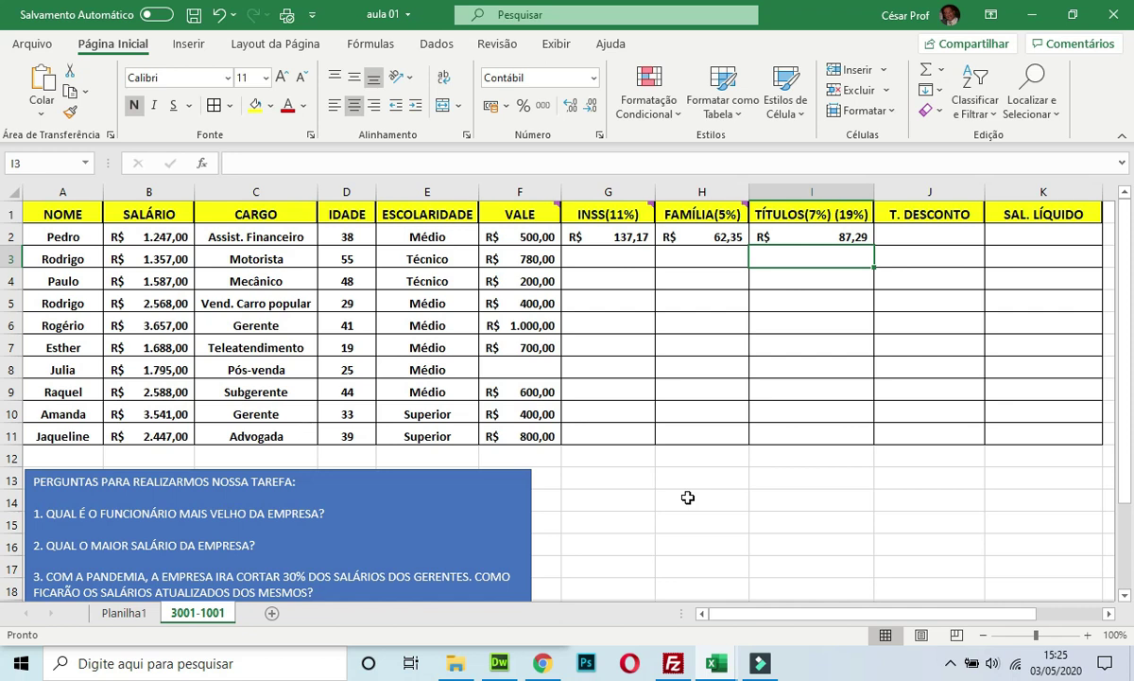
# - Review the row 10 employee's data from the TÍTULOS column back to the name, leaving cell I10 selected
pyautogui.press('Down')
pyautogui.press('Down')
pyautogui.press('Down')
pyautogui.press('Down')
pyautogui.press('Down')
pyautogui.press('Down')
pyautogui.press('Down')
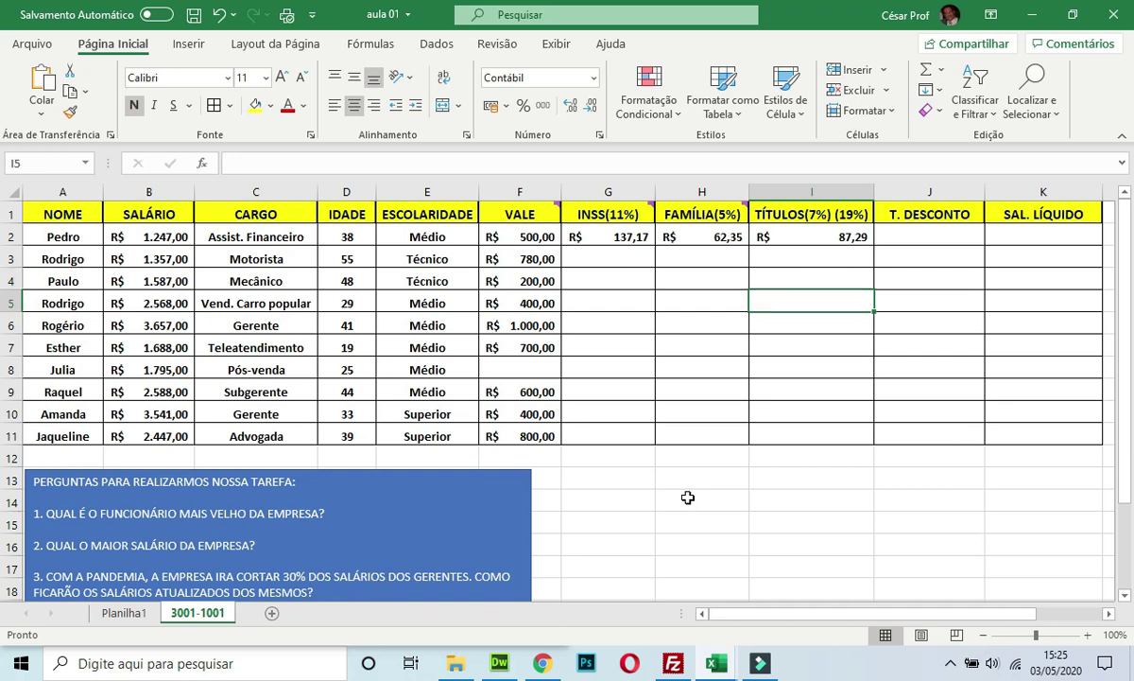
pyautogui.press('Down')
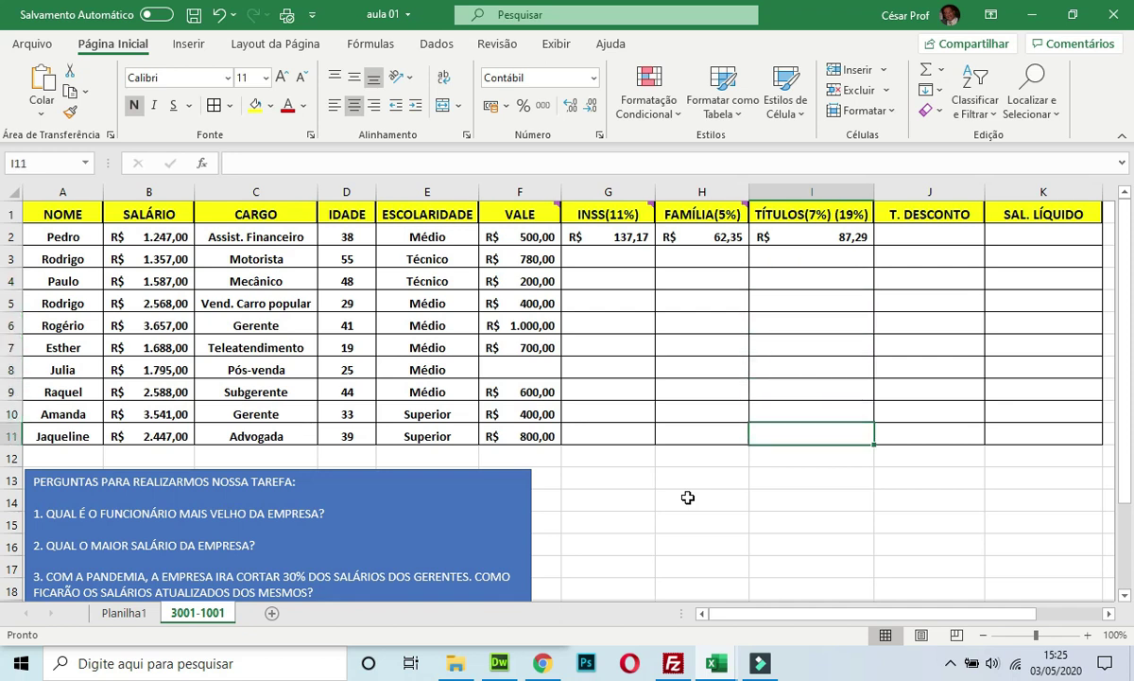
pyautogui.press('Up')
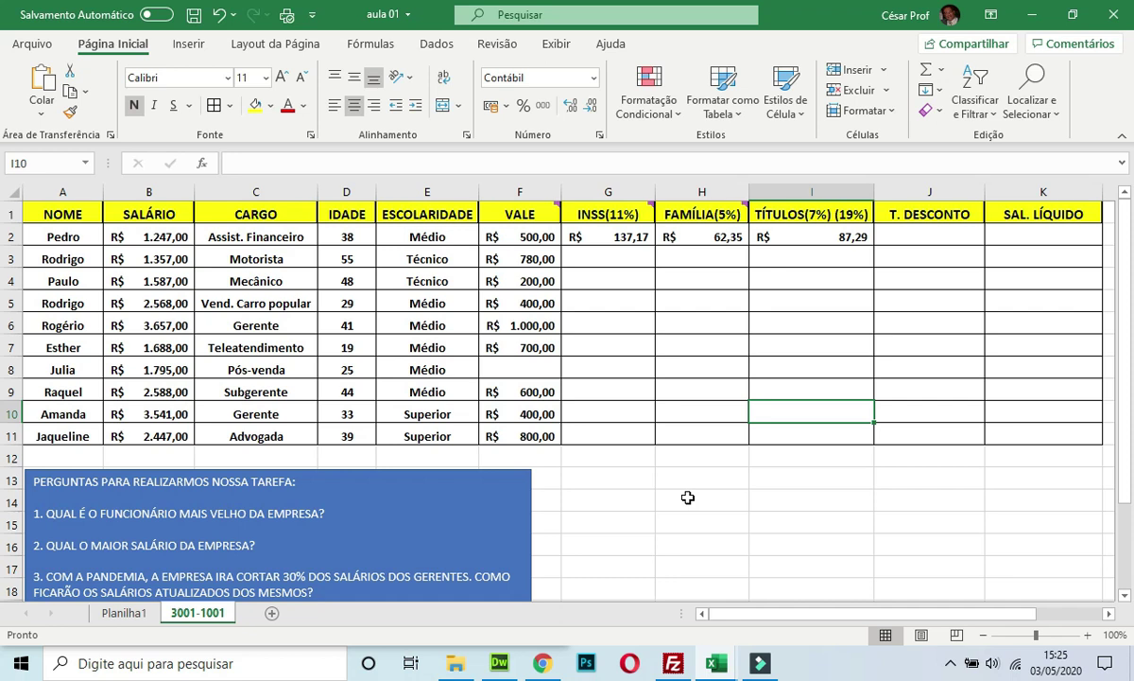
pyautogui.moveTo(761, 413); pyautogui.dragTo(56, 407)
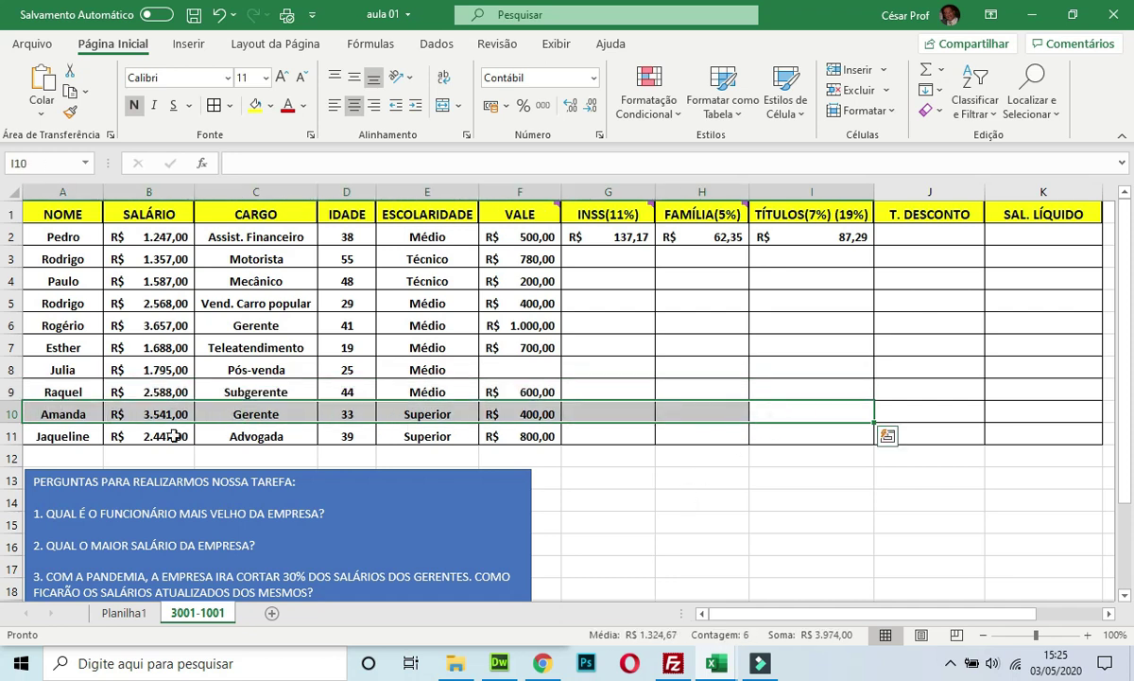
pyautogui.click(802, 412)
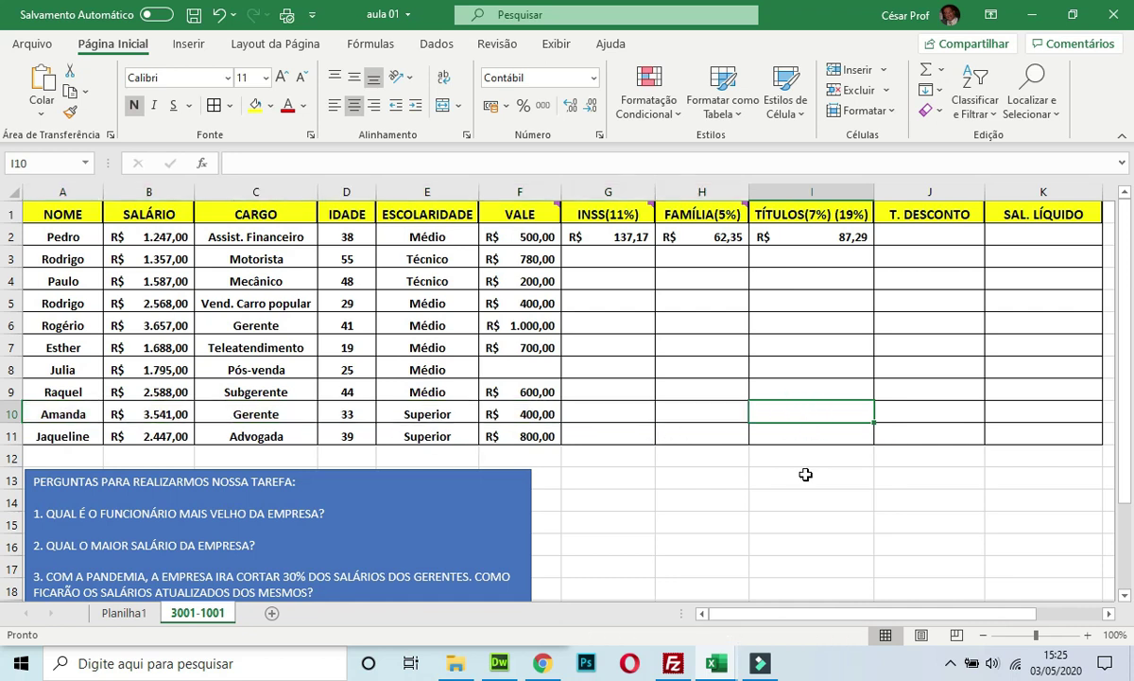
# - Enter the formula =B10*19% in the TÍTULOS cell I10 for the employee with Superior schooling
pyautogui.write('=')
pyautogui.press('Left')
pyautogui.press('Left')
pyautogui.press('Left')
pyautogui.press('Left')
pyautogui.press('Left')
pyautogui.press('Left')
pyautogui.press('Left')
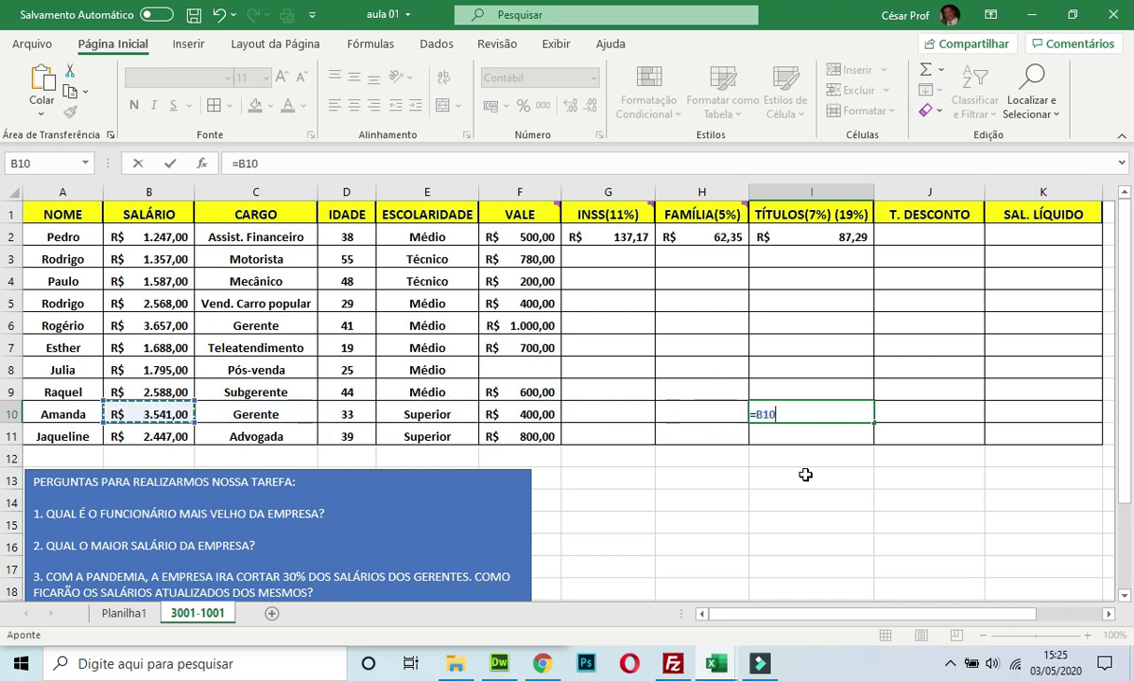
pyautogui.write('*')
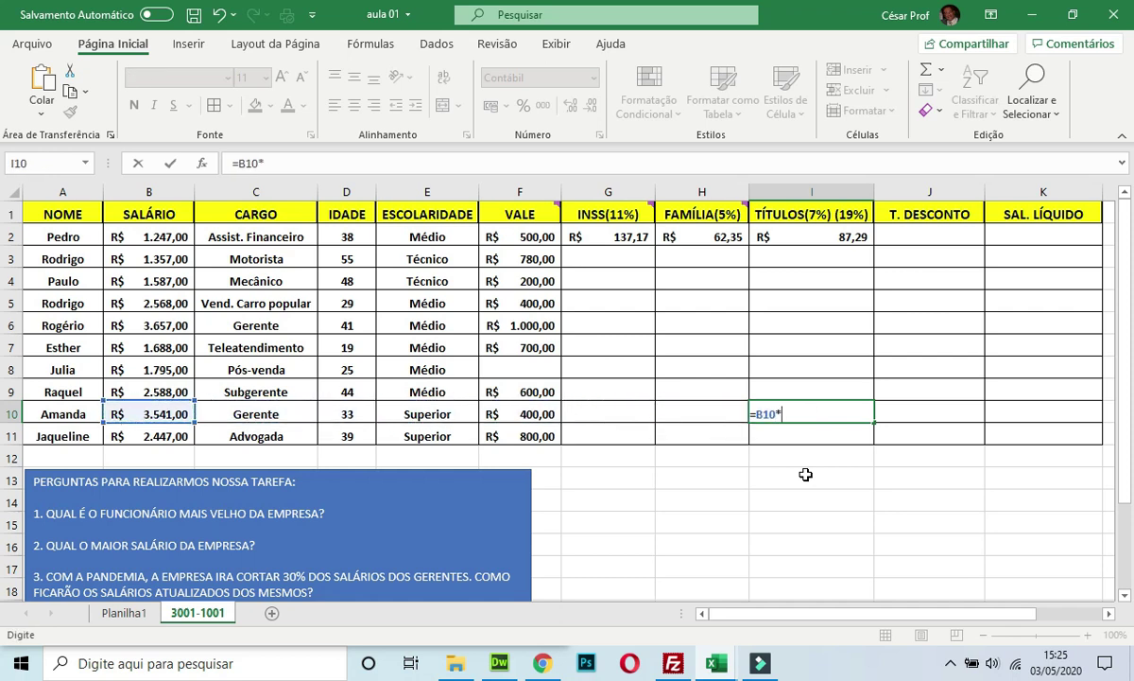
pyautogui.write('19%')
pyautogui.press('Return')
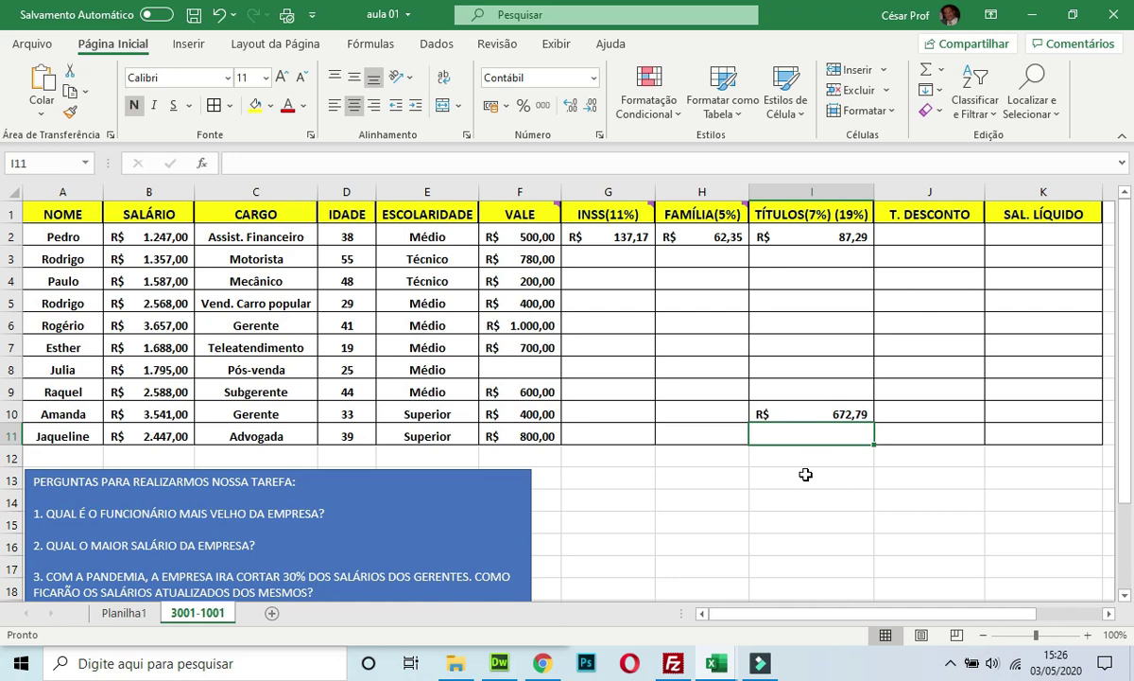
# - Enter the formula =G2+F2 in the T. DESCONTO cell J2 to add the first employee's INSS and VALE
pyautogui.click(938, 236)
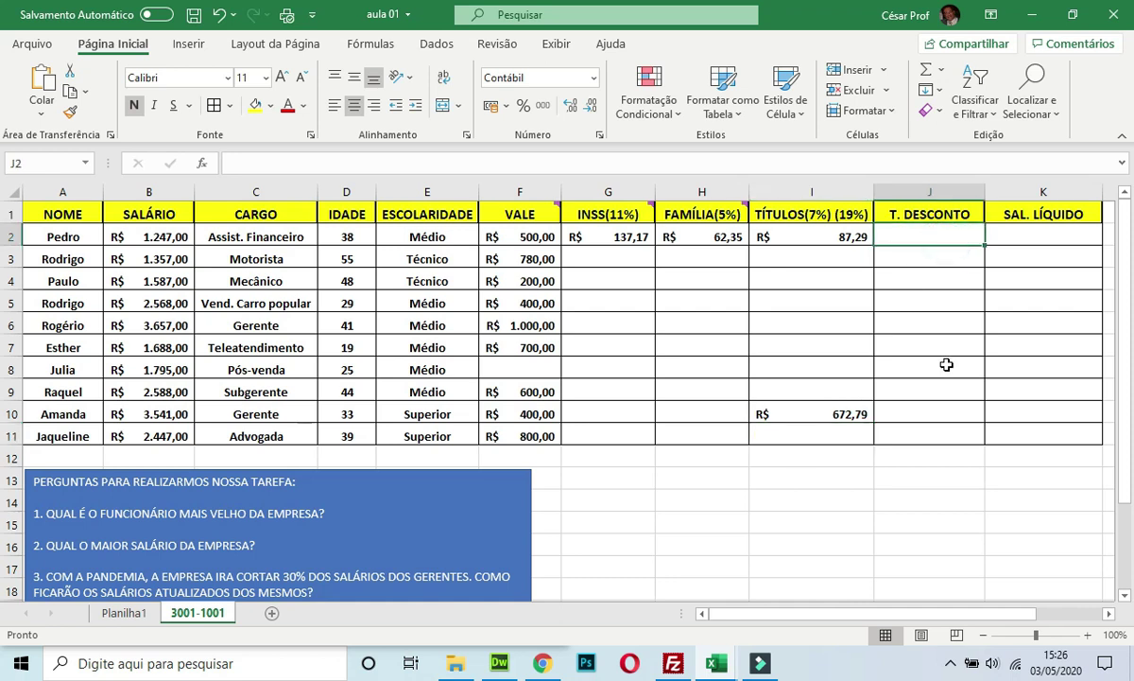
pyautogui.moveTo(512, 213)
pyautogui.click(936, 236)
pyautogui.write('=')
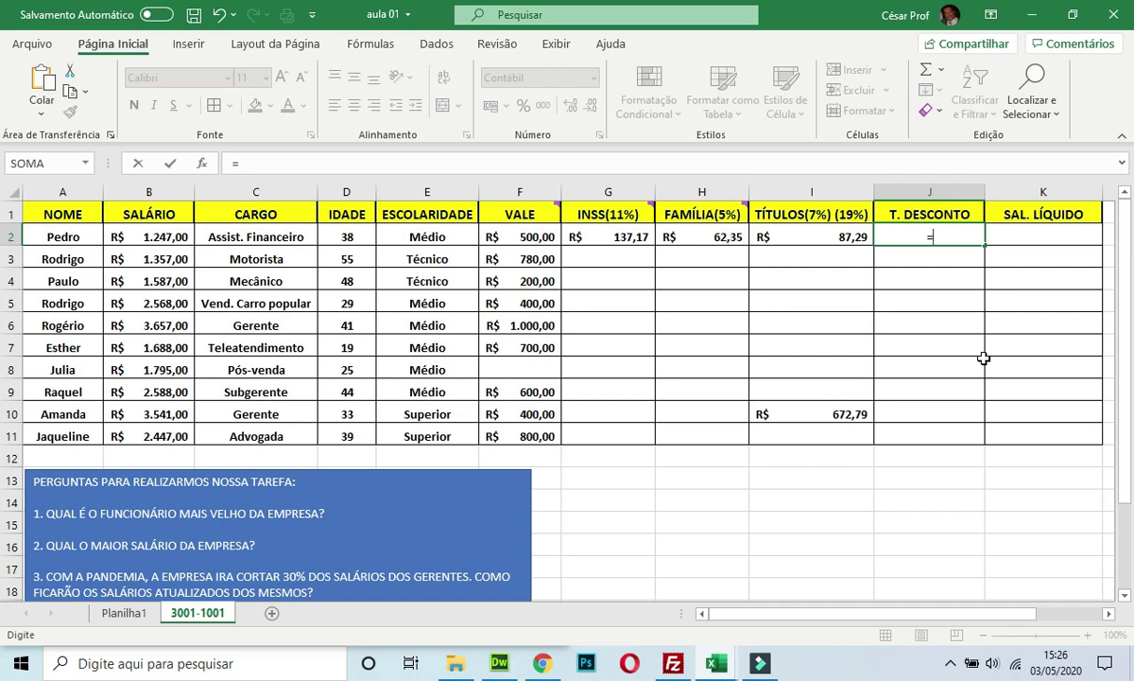
pyautogui.press('Left')
pyautogui.press('Left')
pyautogui.press('Left')
pyautogui.press('Left')
pyautogui.press('Right')
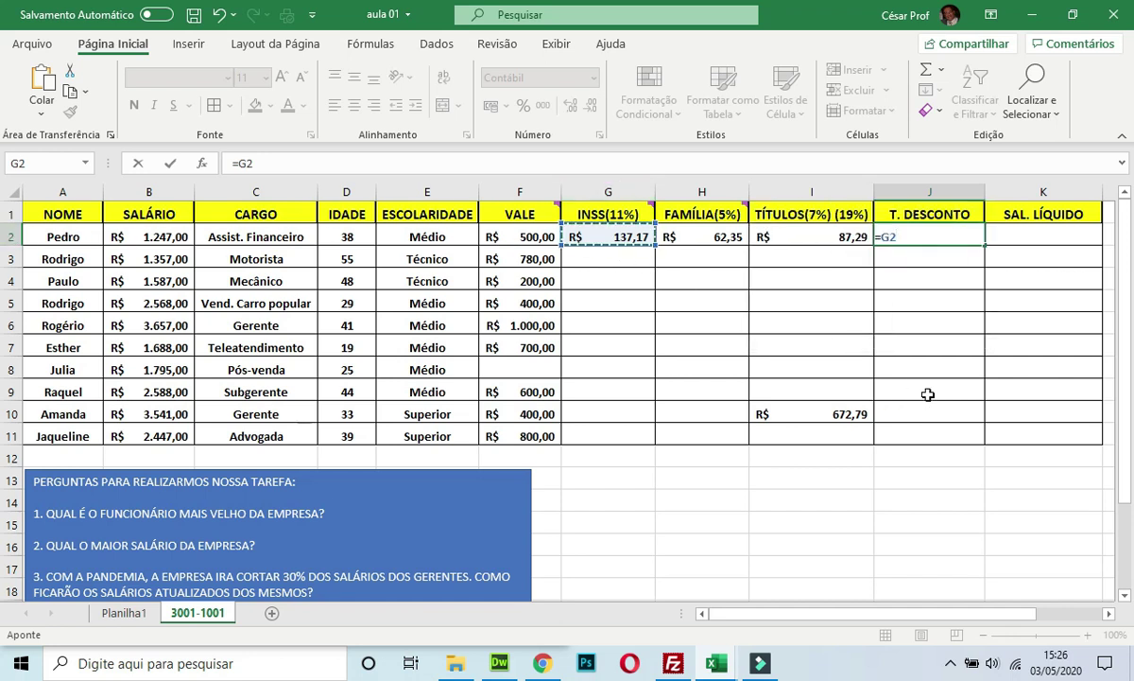
pyautogui.write('+')
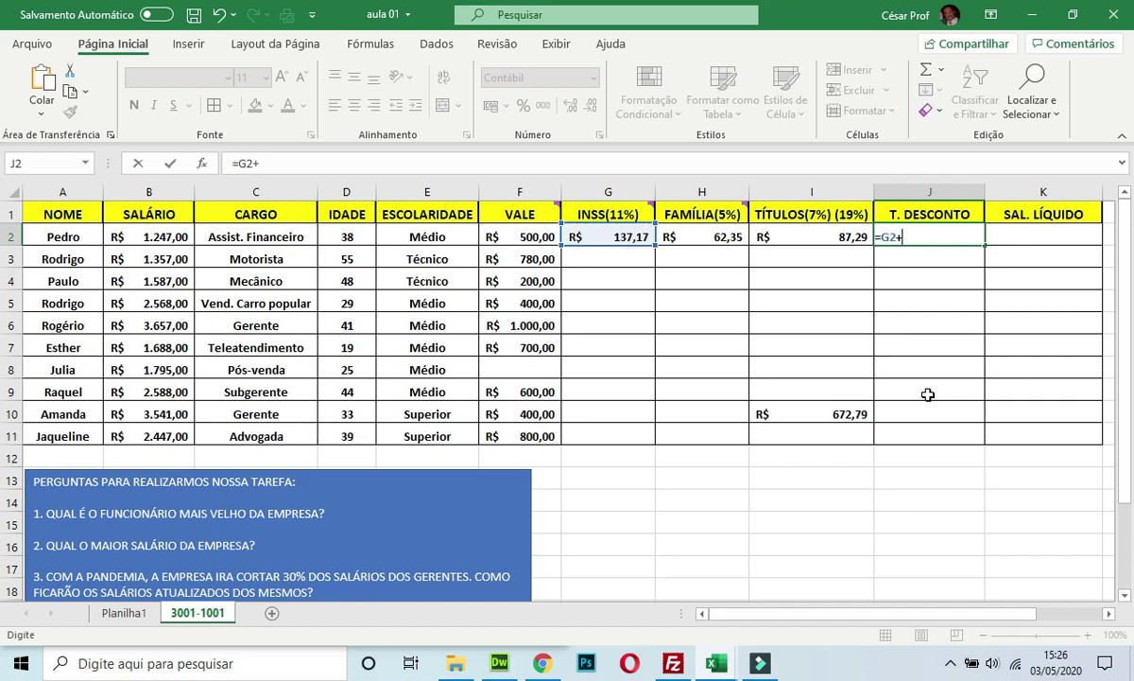
pyautogui.press('Left')
pyautogui.press('Left')
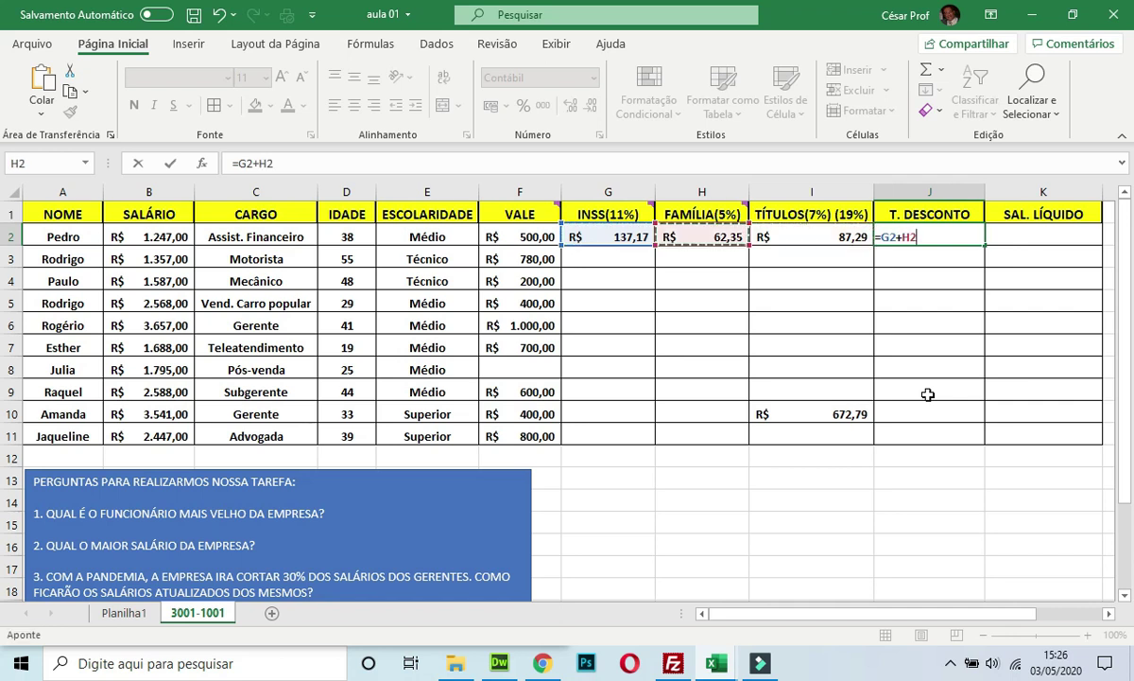
pyautogui.press('Left')
pyautogui.press('Left')
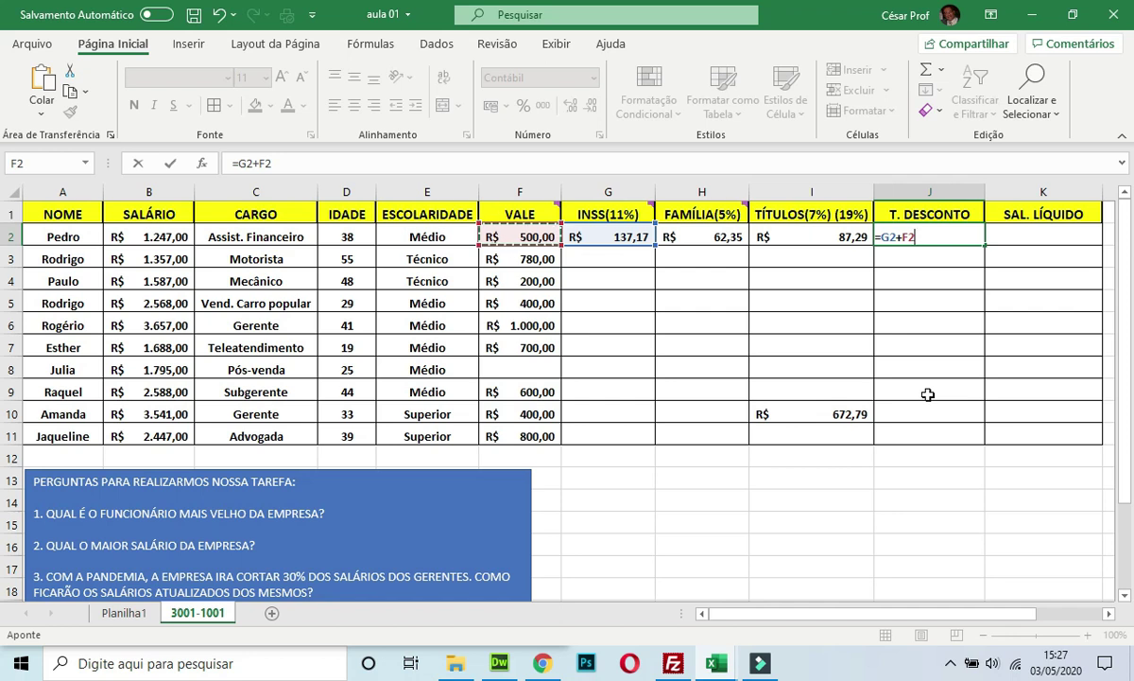
pyautogui.press('Return')
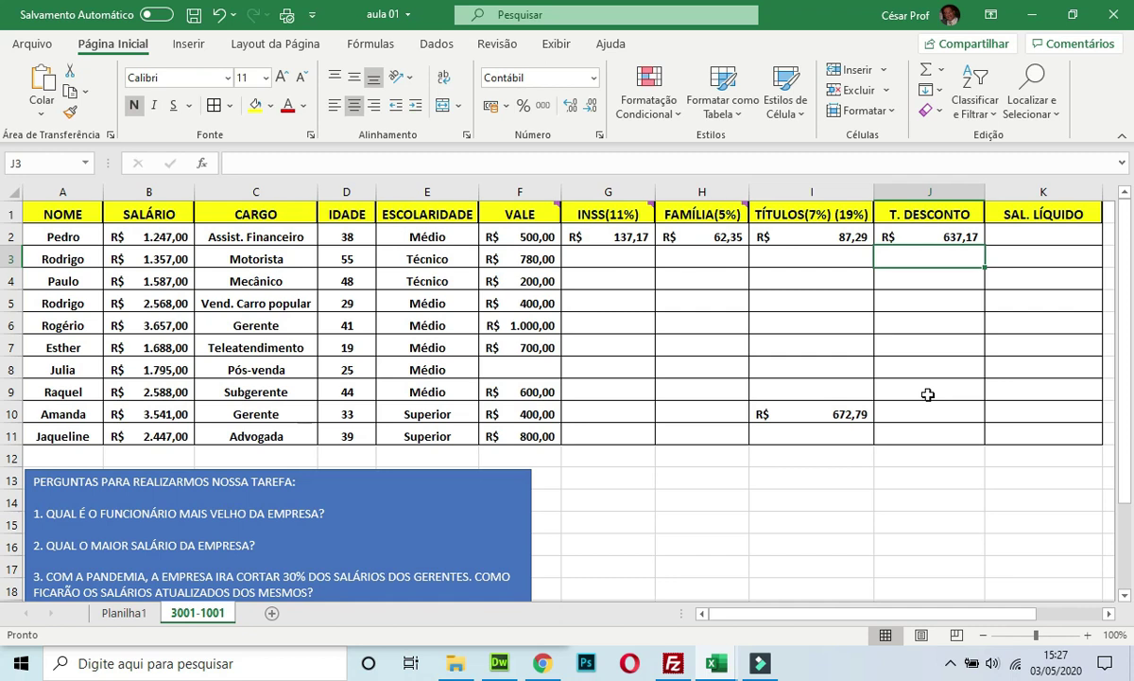
# - Enter the formula =B2+H2+I2-J2 in the SAL. LÍQUIDO cell K2 for the first employee
pyautogui.press('Up')
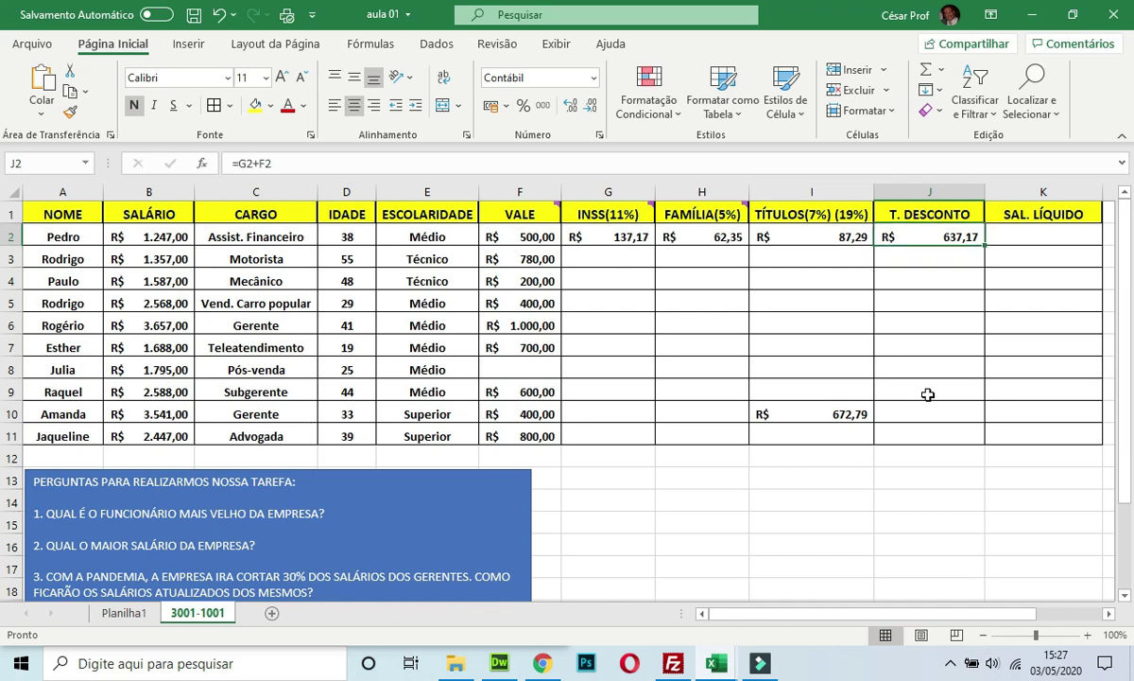
pyautogui.press('Right')
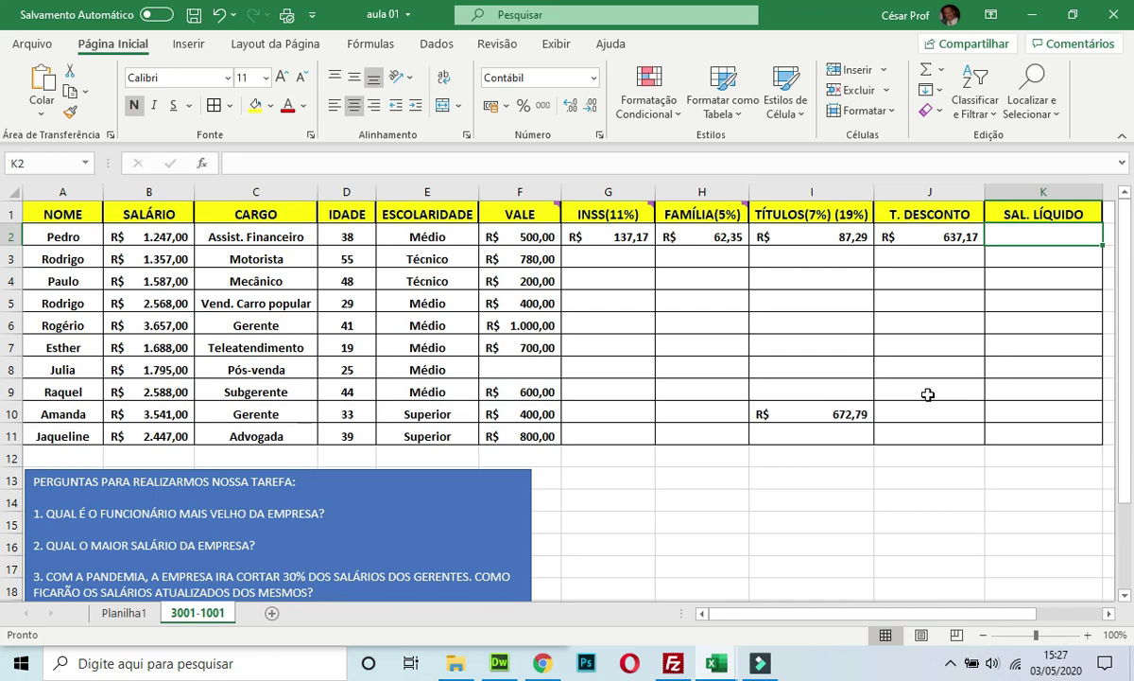
pyautogui.write('=')
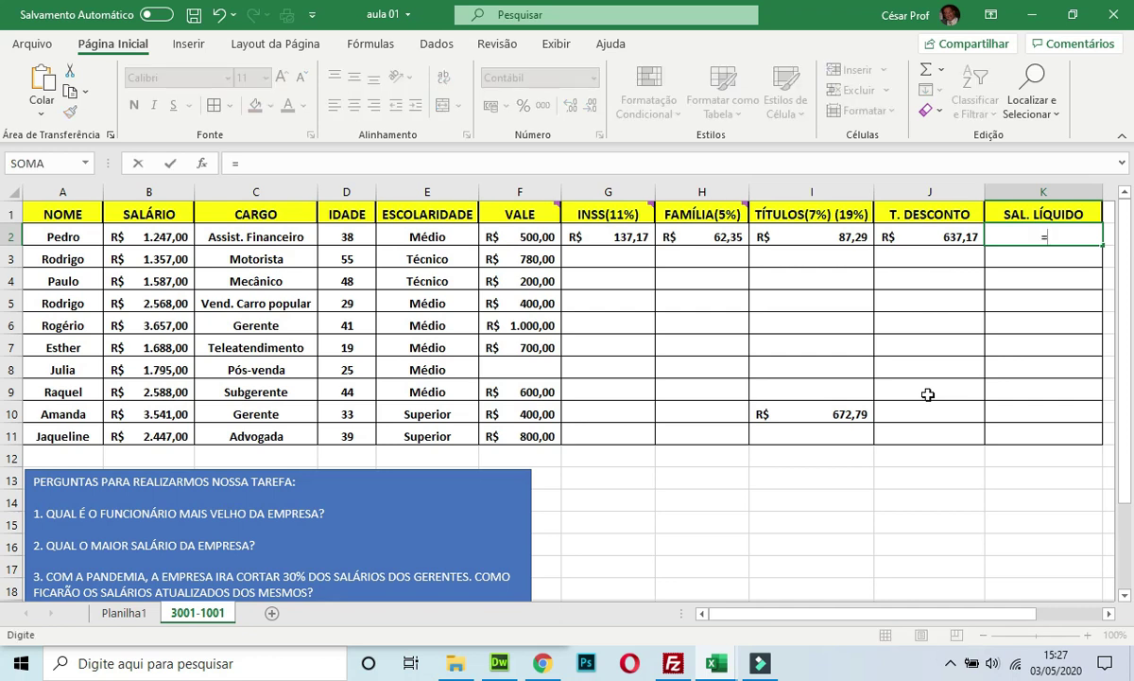
pyautogui.press('Left')
pyautogui.press('Left')
pyautogui.press('Left')
pyautogui.press('Left')
pyautogui.press('Left')
pyautogui.press('Left')
pyautogui.press('Left')
pyautogui.press('Left')
pyautogui.press('Left')
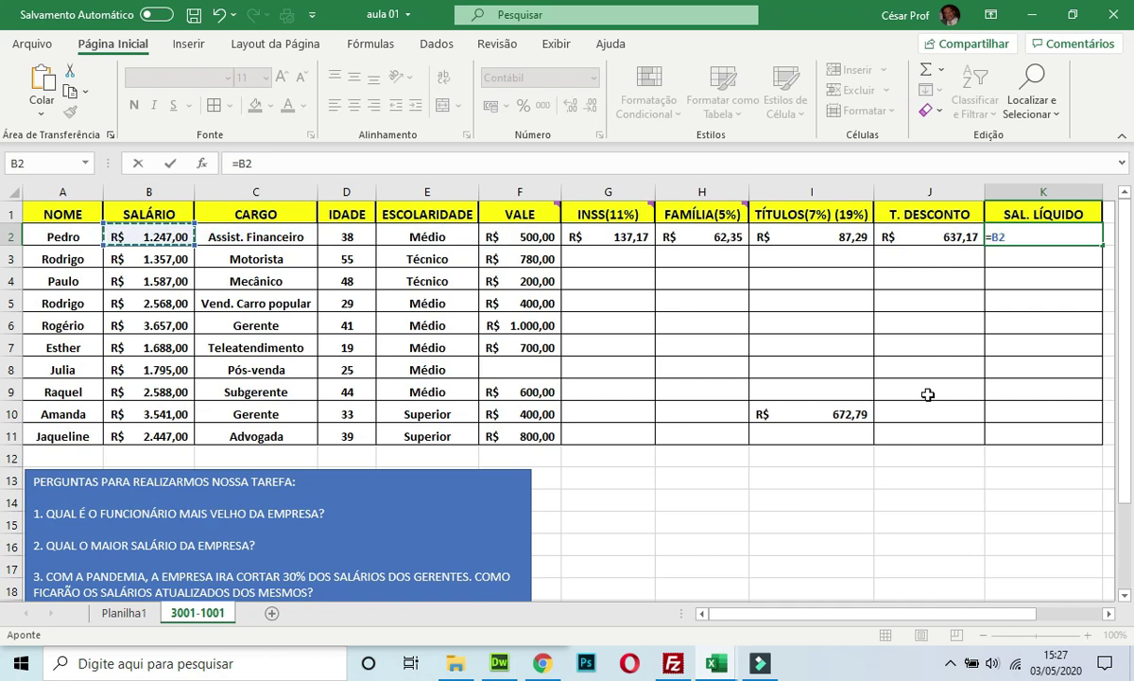
pyautogui.write('+')
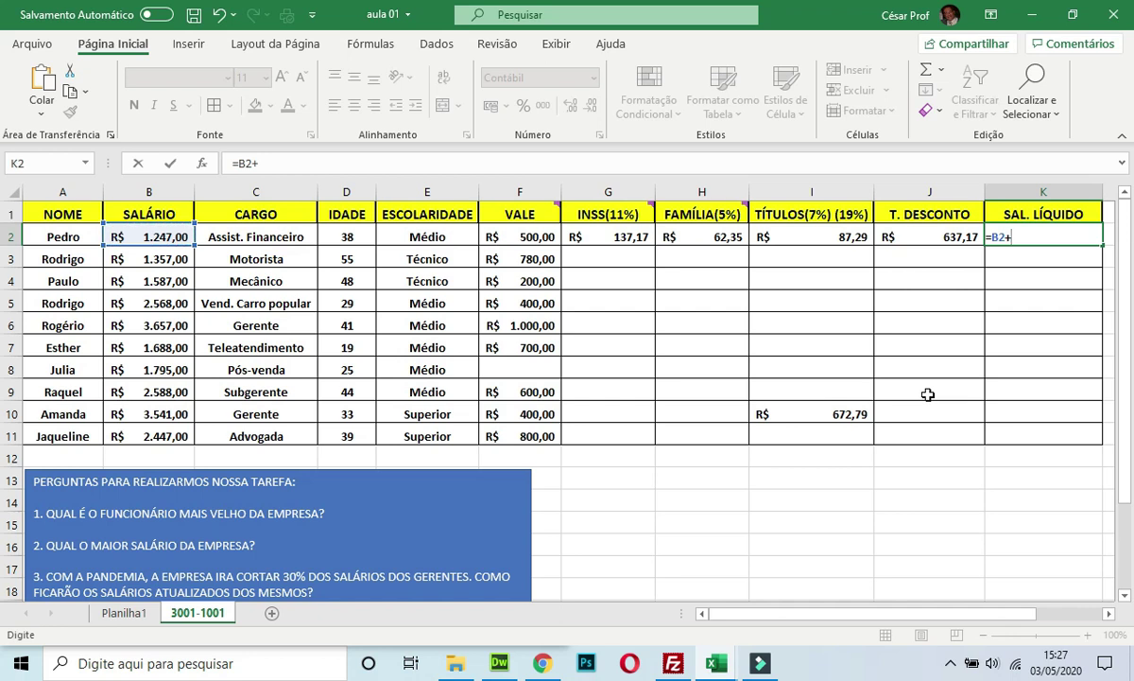
pyautogui.press('Left')
pyautogui.press('Left')
pyautogui.press('Left')
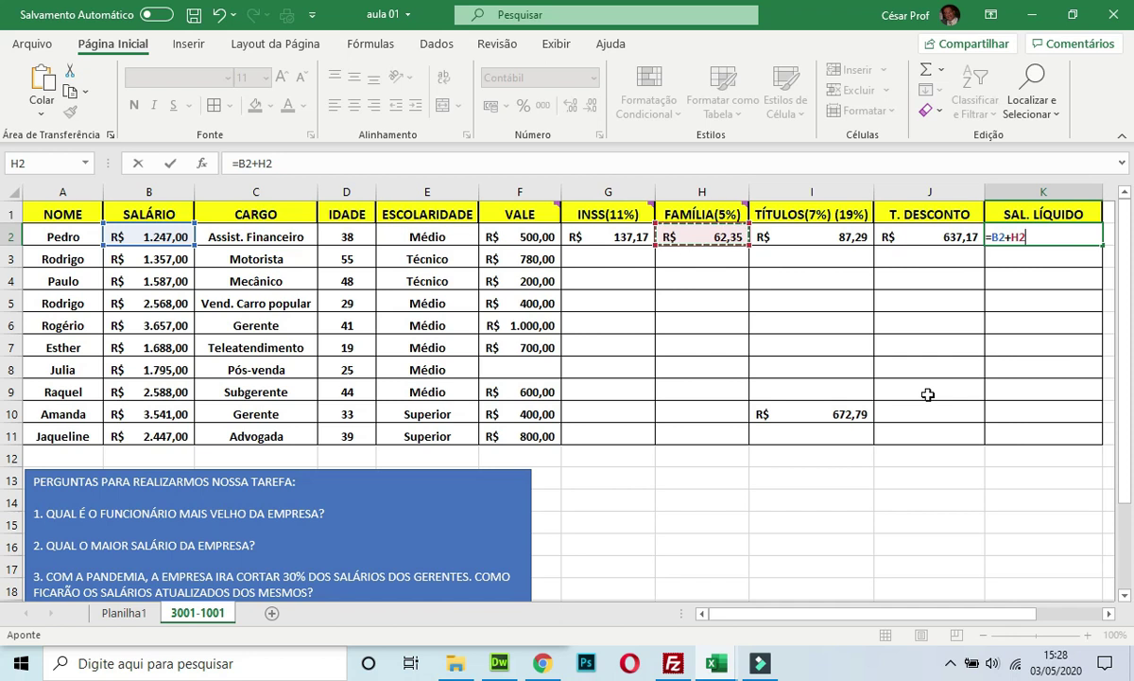
pyautogui.write('+')
pyautogui.press('Left')
pyautogui.press('Left')
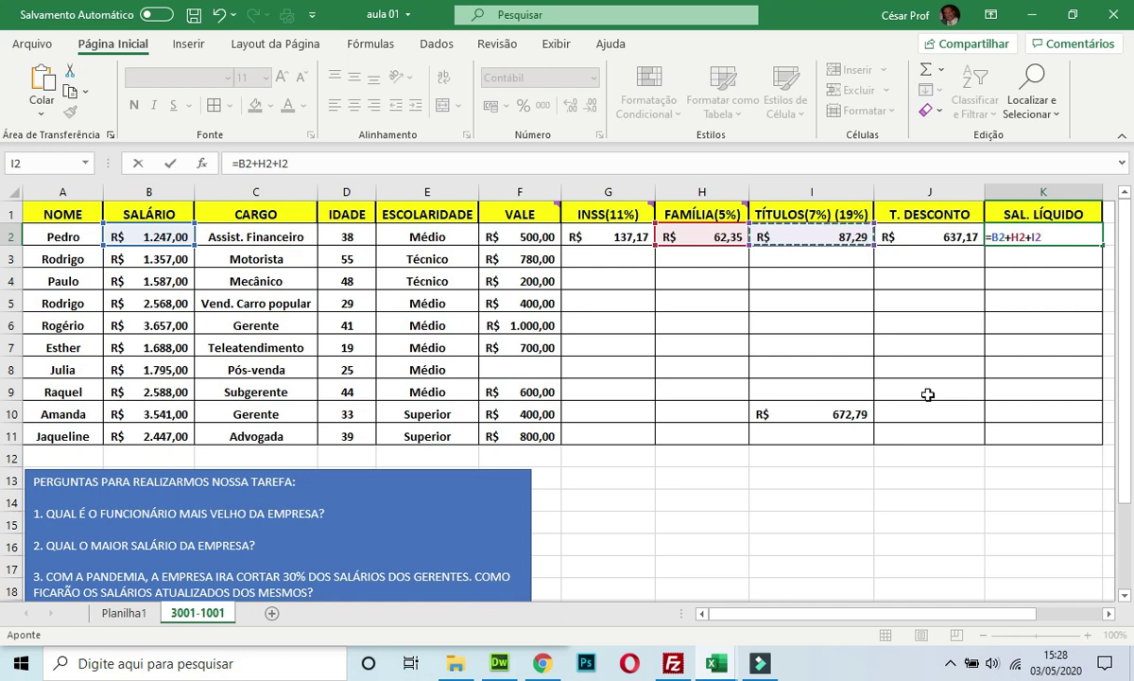
pyautogui.write('-')
pyautogui.press('Left')
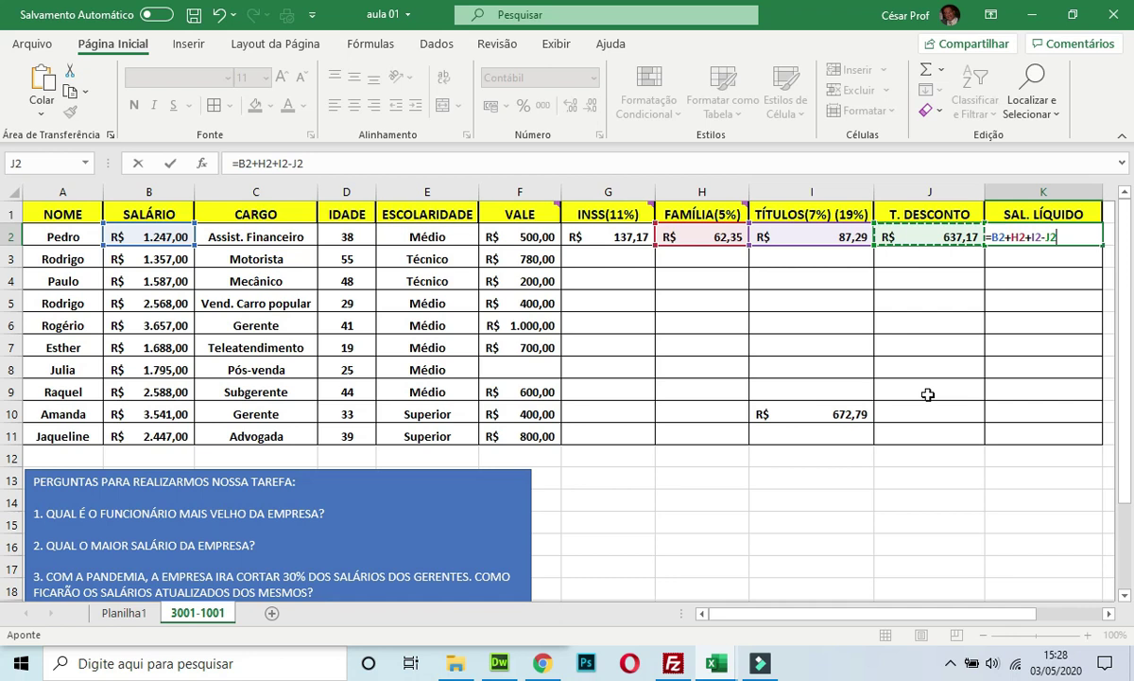
pyautogui.press('Return')
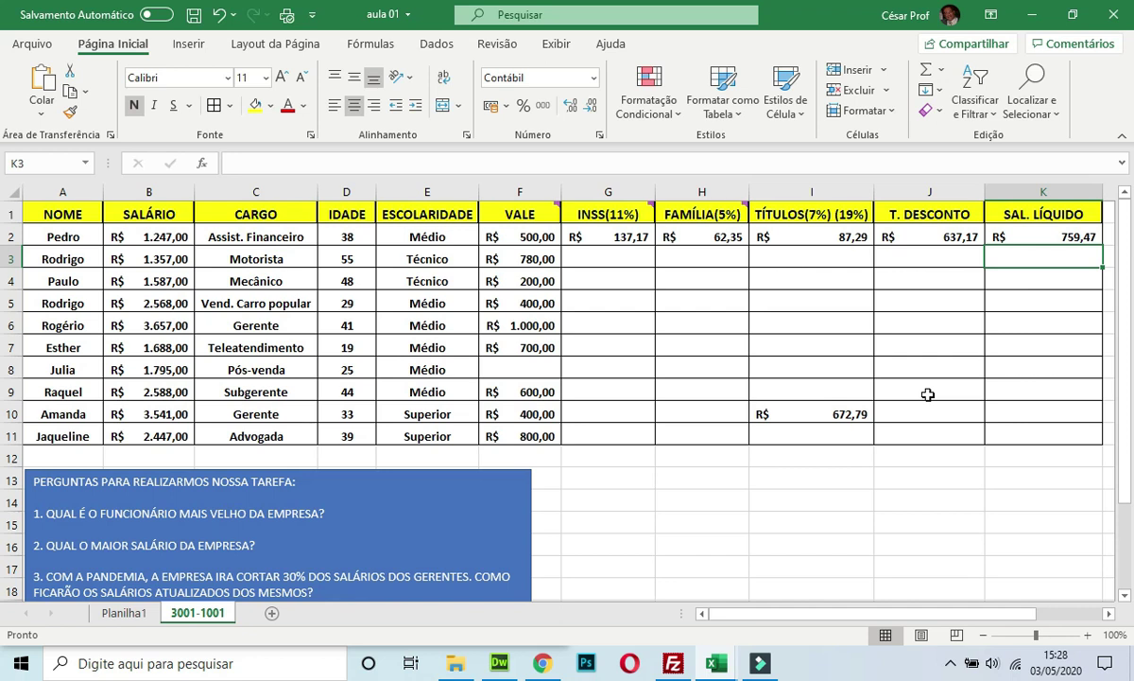
# - Set the first employee's VALE in cell F2 to 100
pyautogui.press('Up')
pyautogui.press('Left')
pyautogui.press('Left')
pyautogui.press('Left')
pyautogui.press('Left')
pyautogui.press('Left')
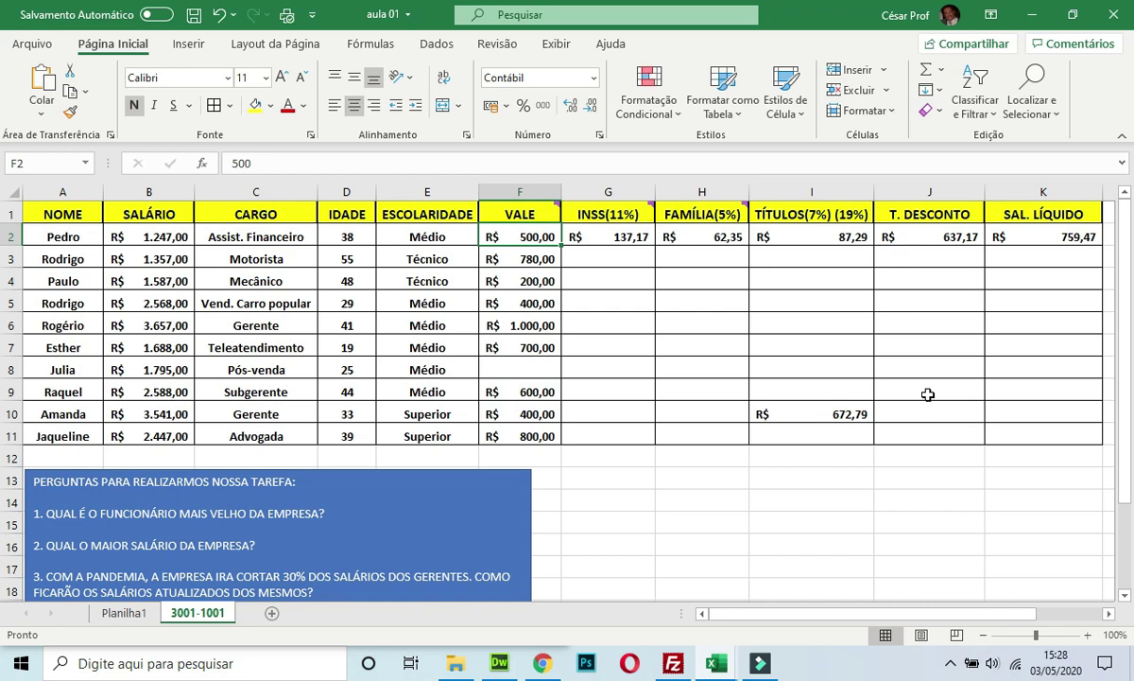
pyautogui.write('100')
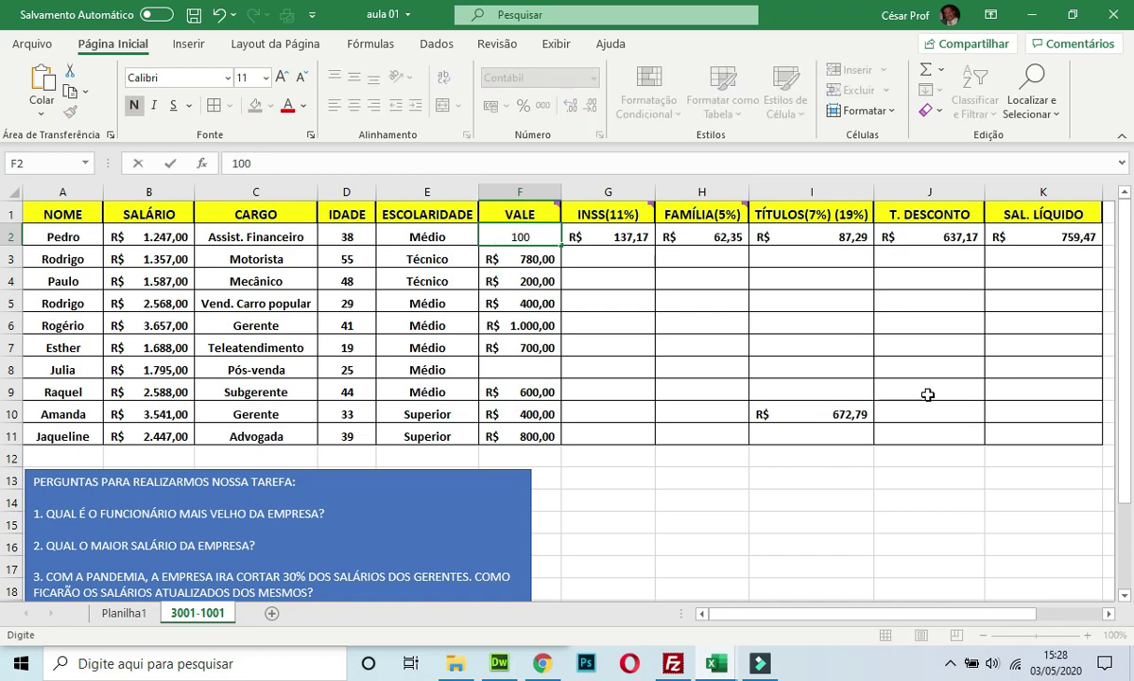
pyautogui.press('Return')
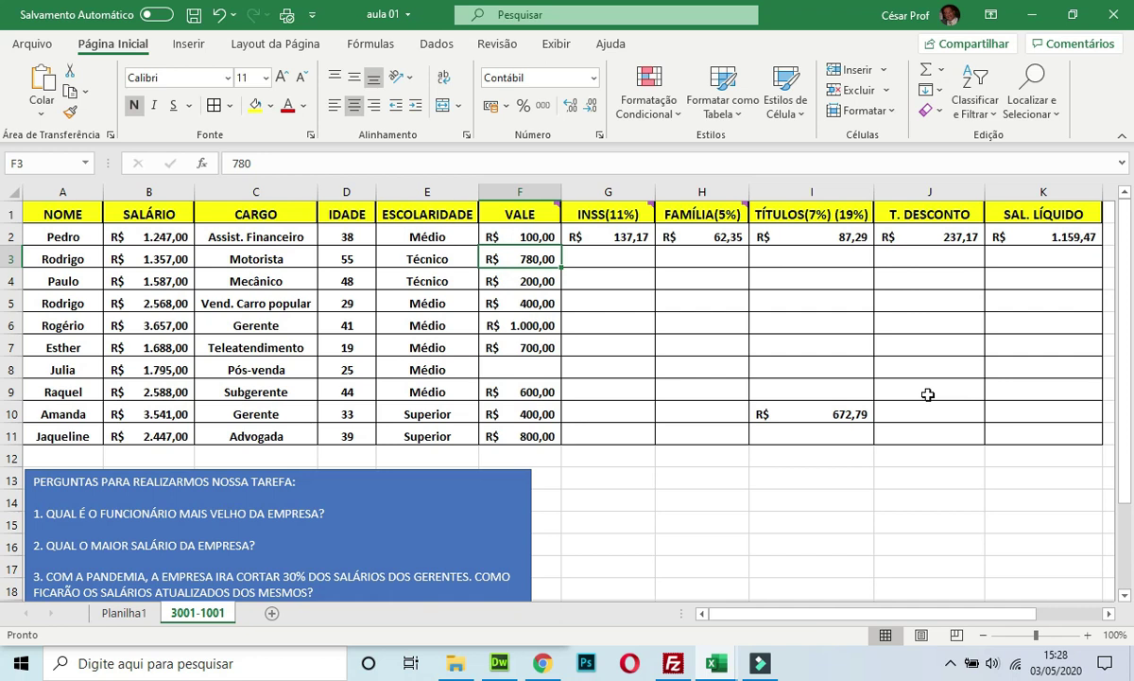
pyautogui.press('Up')
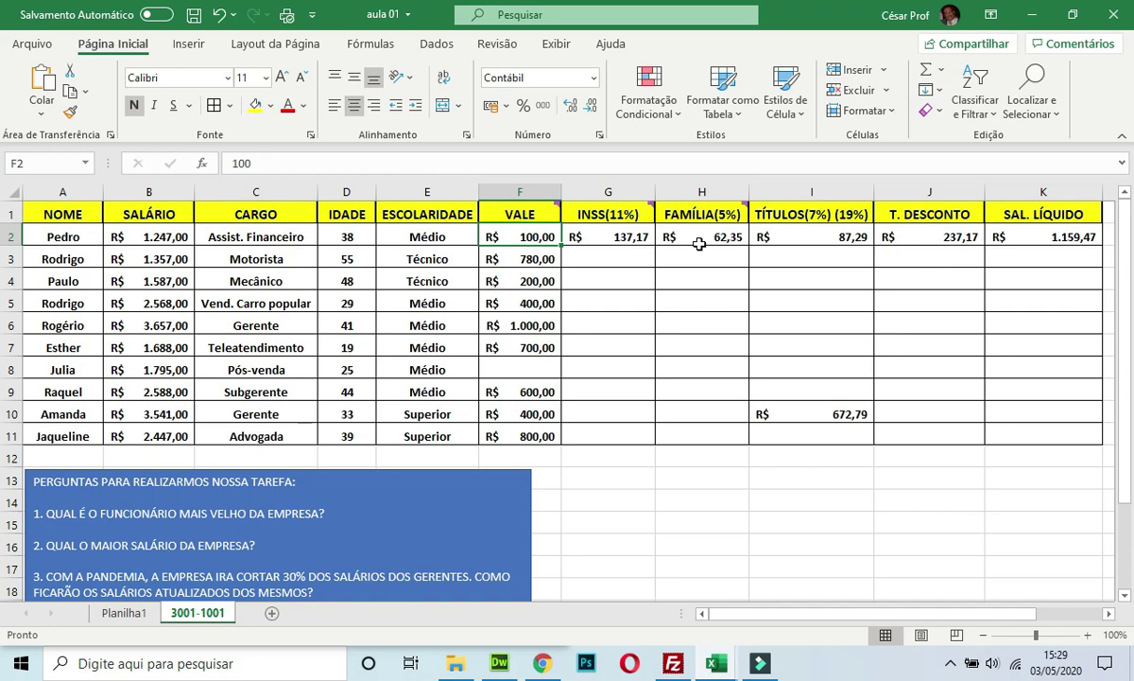
# - Fill the INSS formula from G2 and the FAMÍLIA formula from H2 down through row 11
pyautogui.click(609, 241)
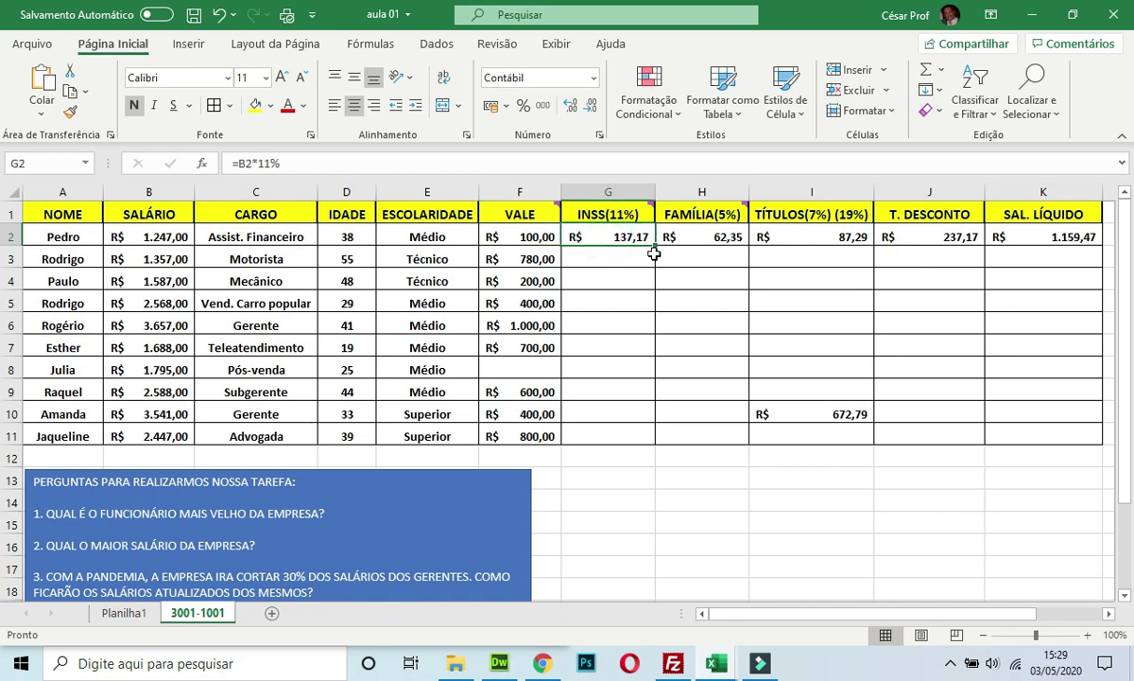
pyautogui.click(714, 238)
pyautogui.click(783, 236)
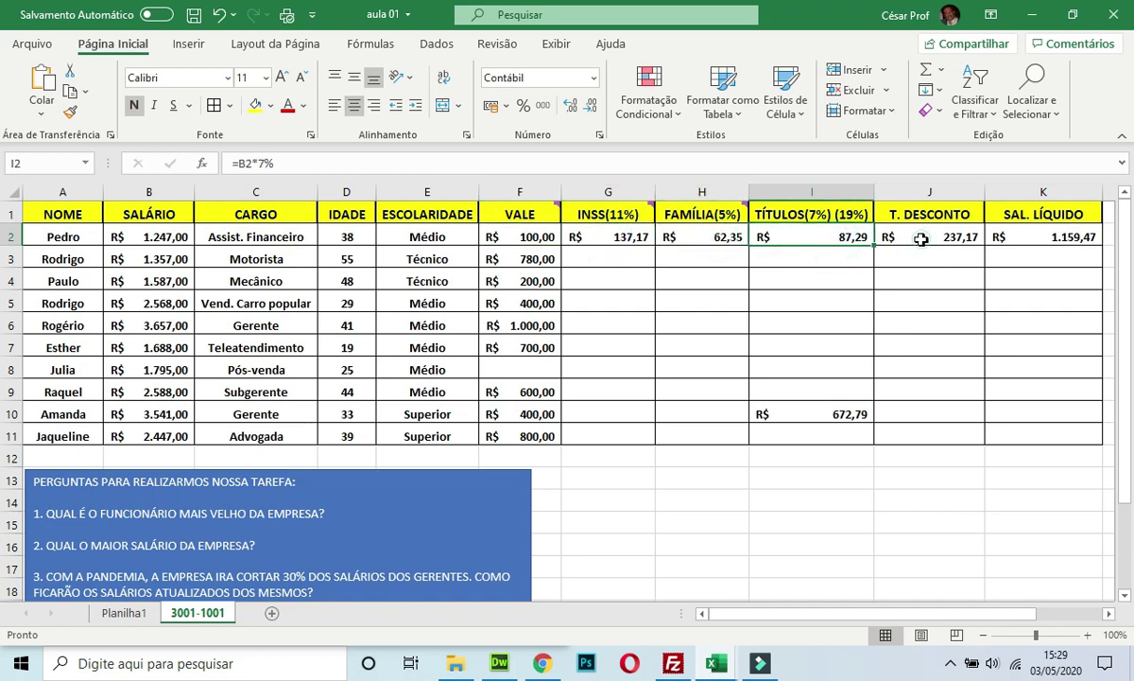
pyautogui.click(884, 236)
pyautogui.click(1051, 241)
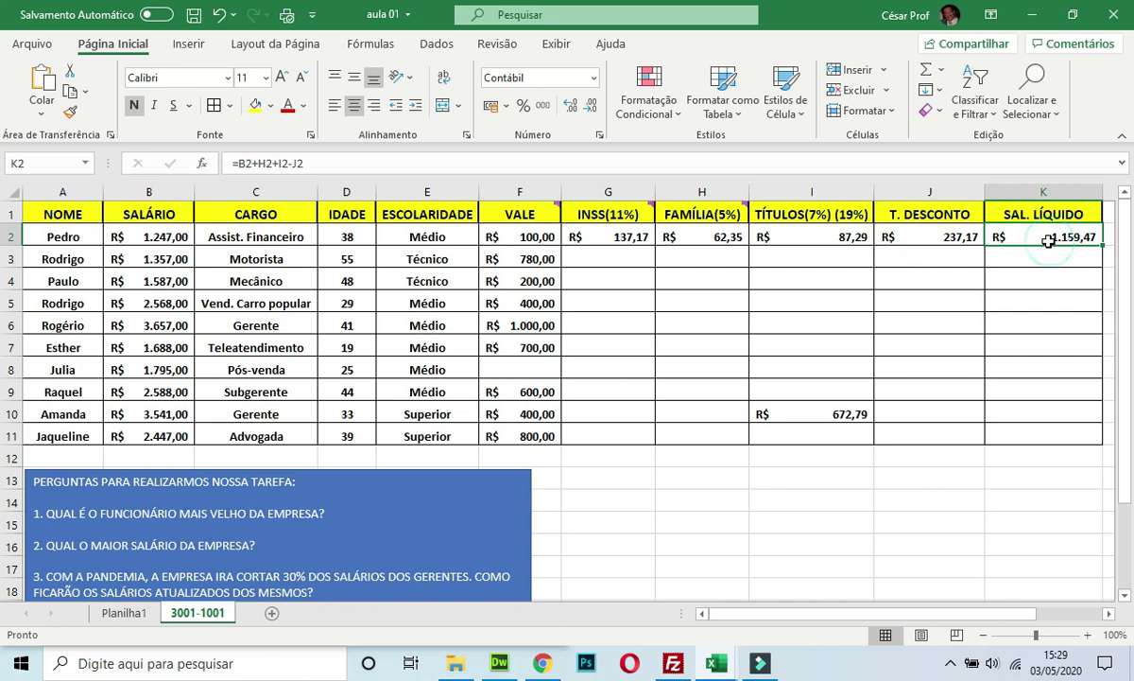
pyautogui.click(625, 239)
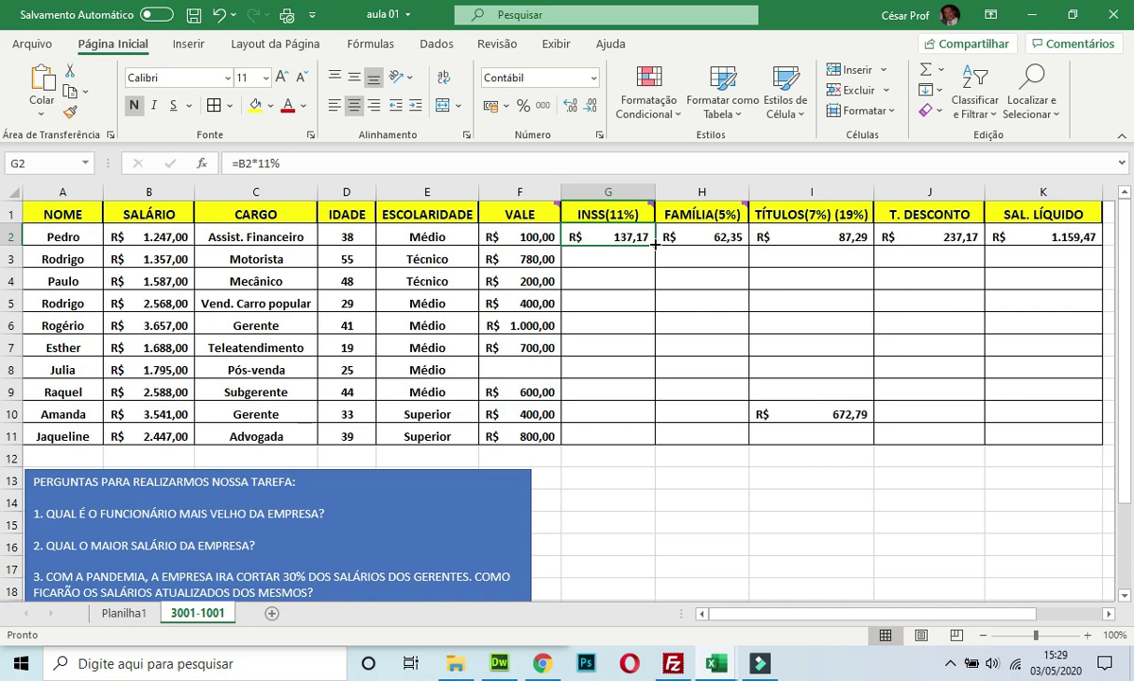
pyautogui.moveTo(654, 243); pyautogui.dragTo(653, 439)
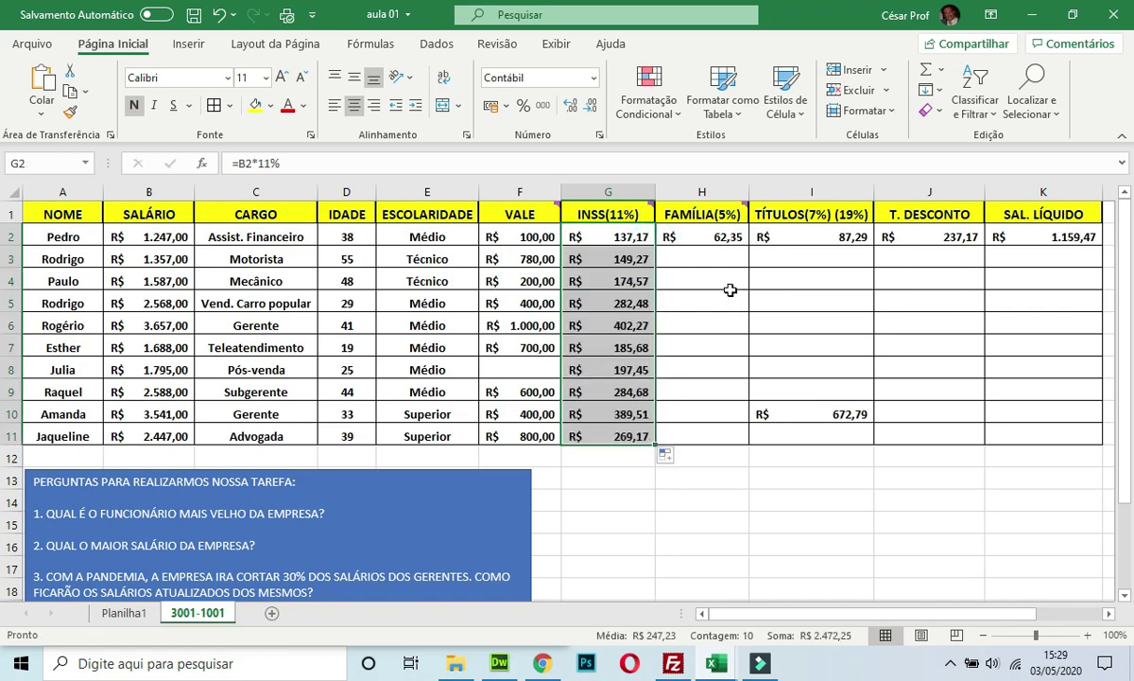
pyautogui.click(721, 237)
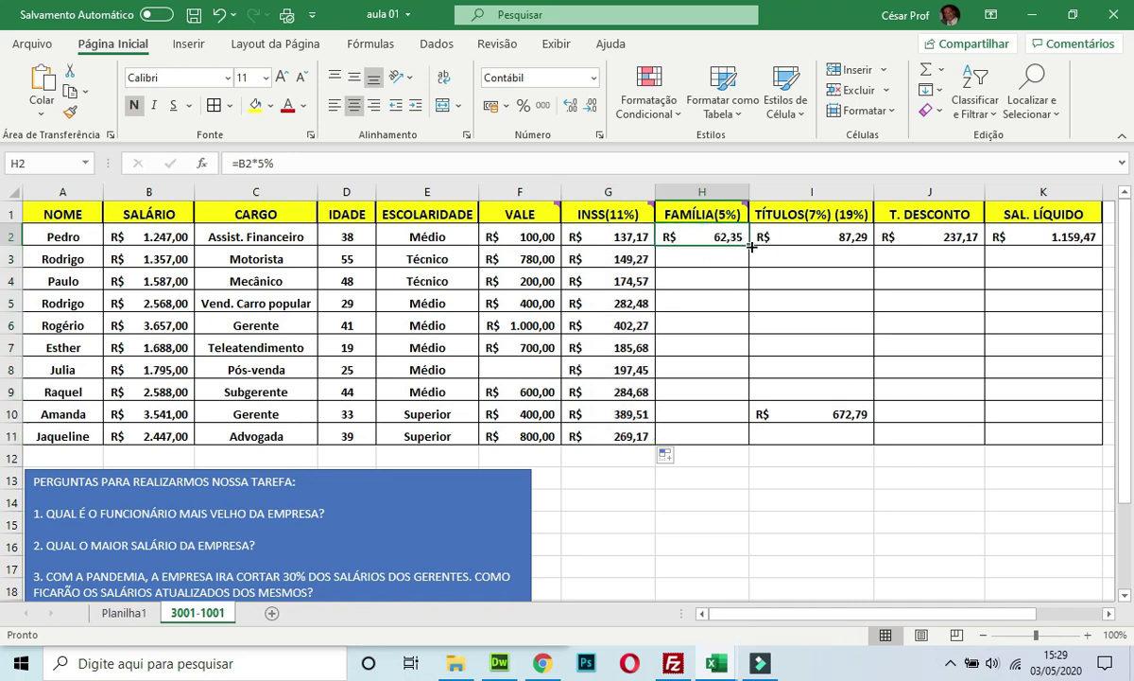
pyautogui.moveTo(748, 247); pyautogui.dragTo(747, 443)
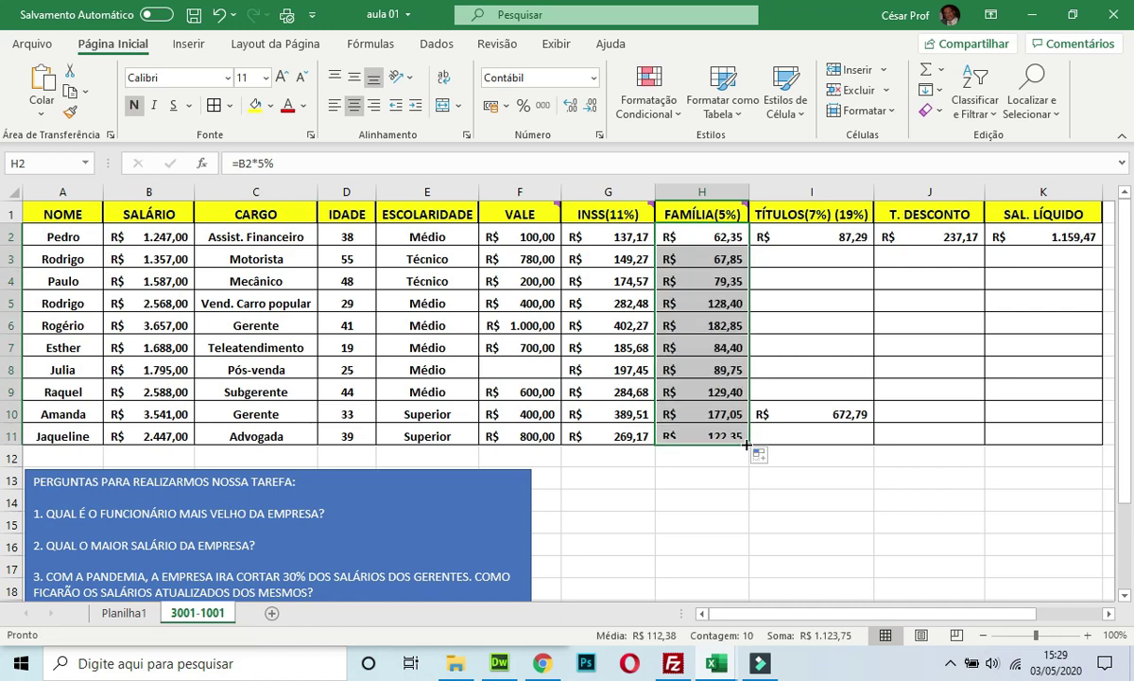
# - Fill the TÍTULOS formula from I2 and the T. DESCONTO formula from J2 down through row 11
pyautogui.click(852, 240)
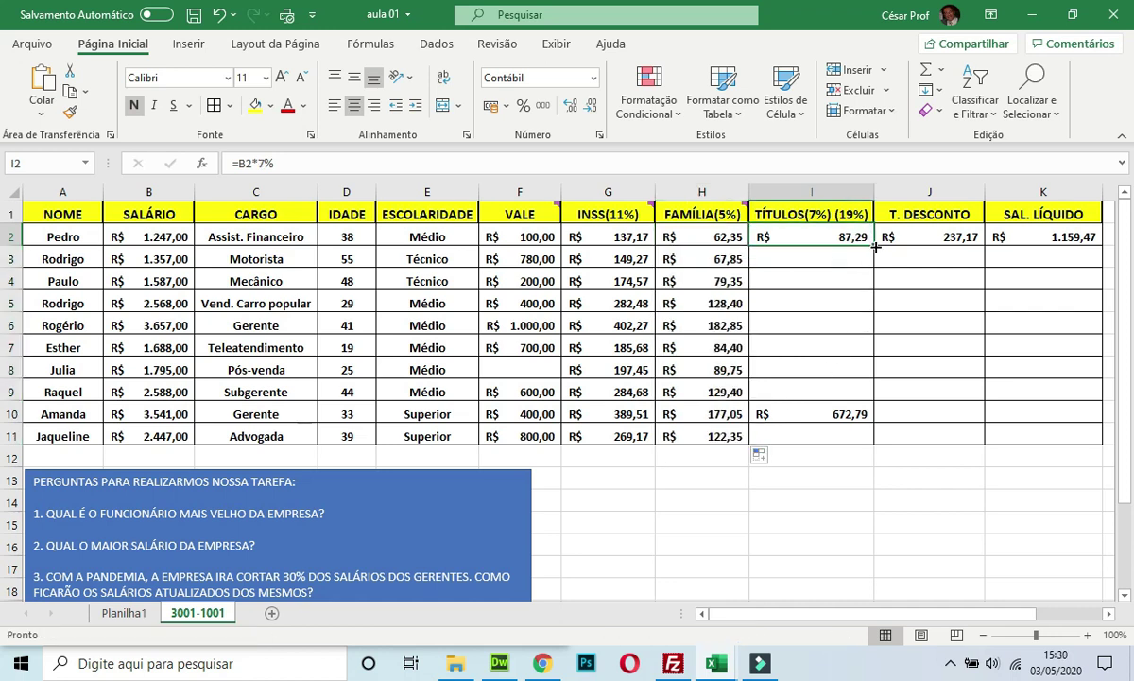
pyautogui.moveTo(875, 247); pyautogui.dragTo(873, 441)
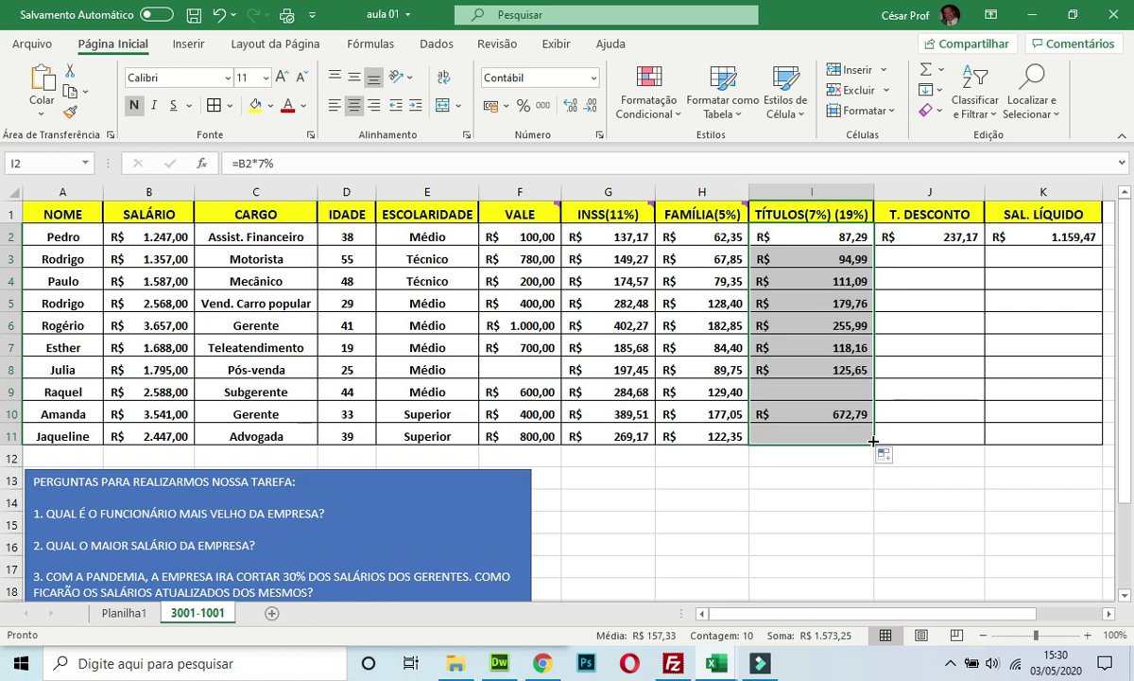
pyautogui.click(938, 238)
pyautogui.moveTo(983, 246); pyautogui.dragTo(980, 444)
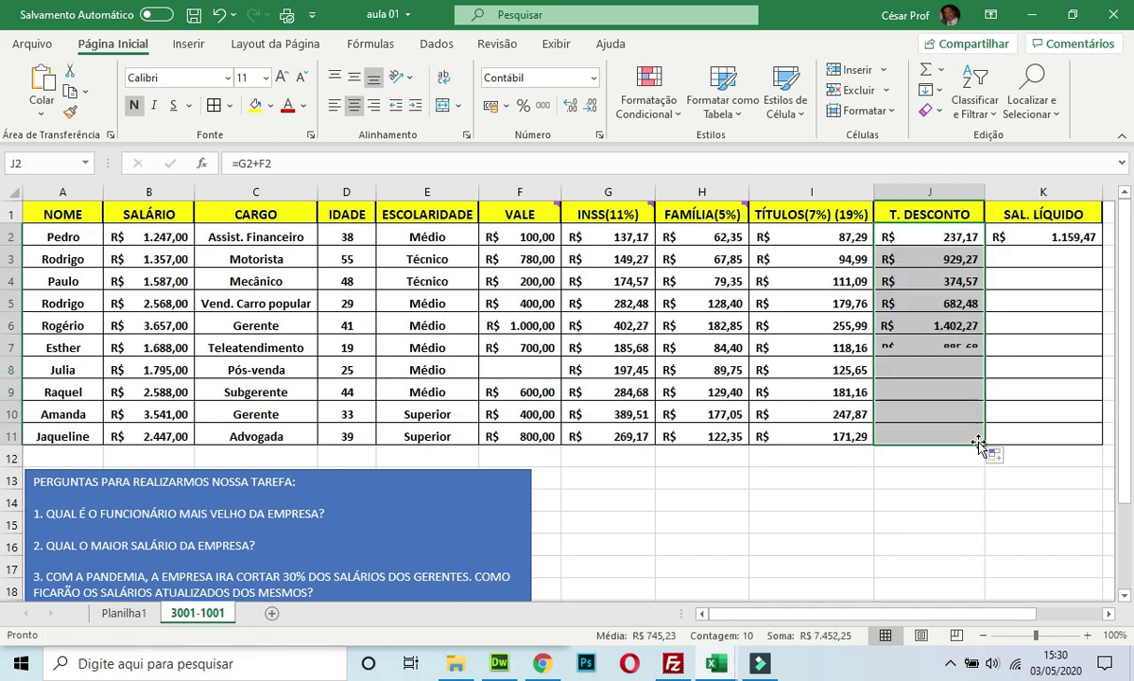
# - Fill the SAL. LÍQUIDO formula from K2 down to K11 and deselect the filled range
pyautogui.click(1030, 239)
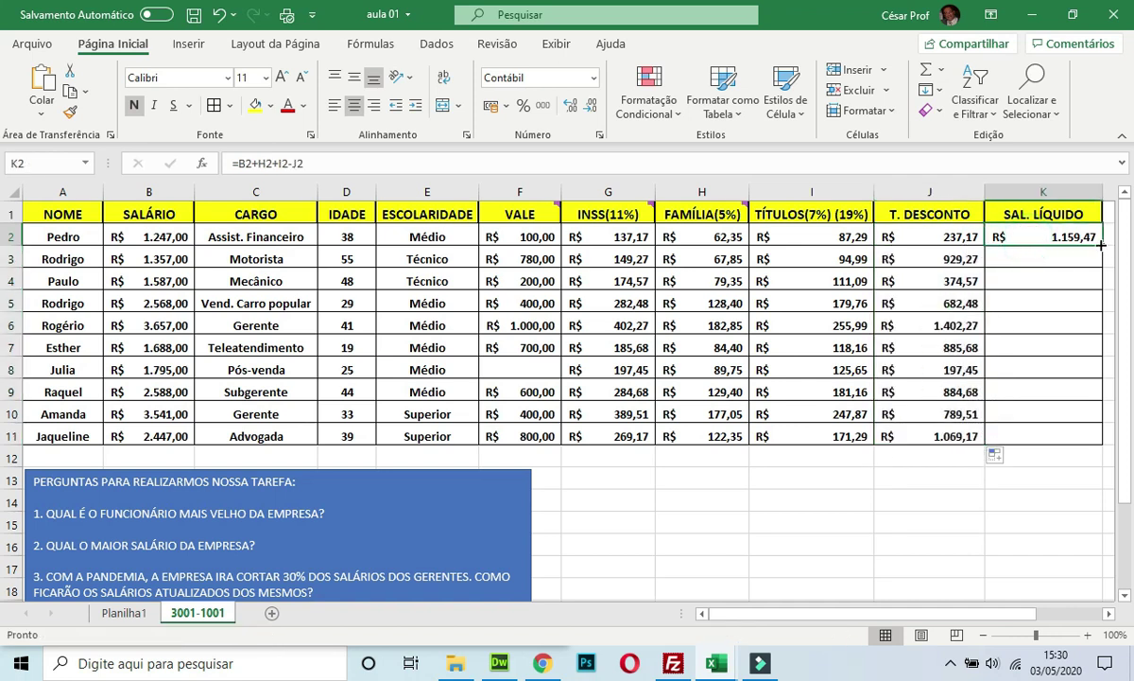
pyautogui.moveTo(1102, 245); pyautogui.dragTo(1099, 447)
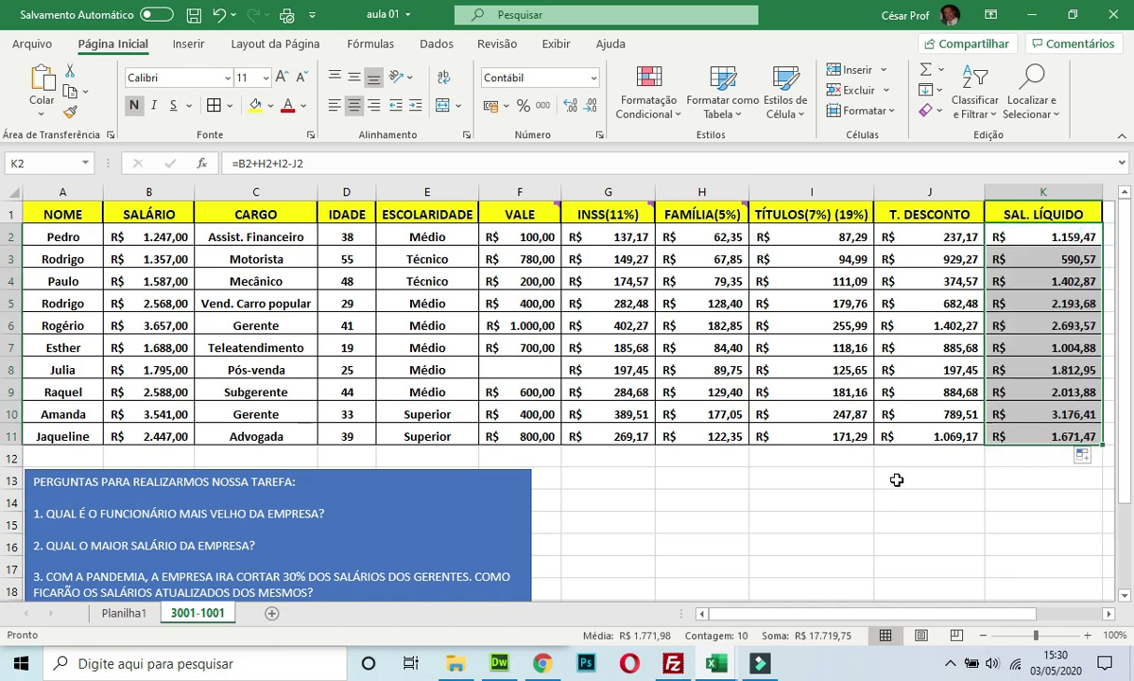
pyautogui.click(609, 478)
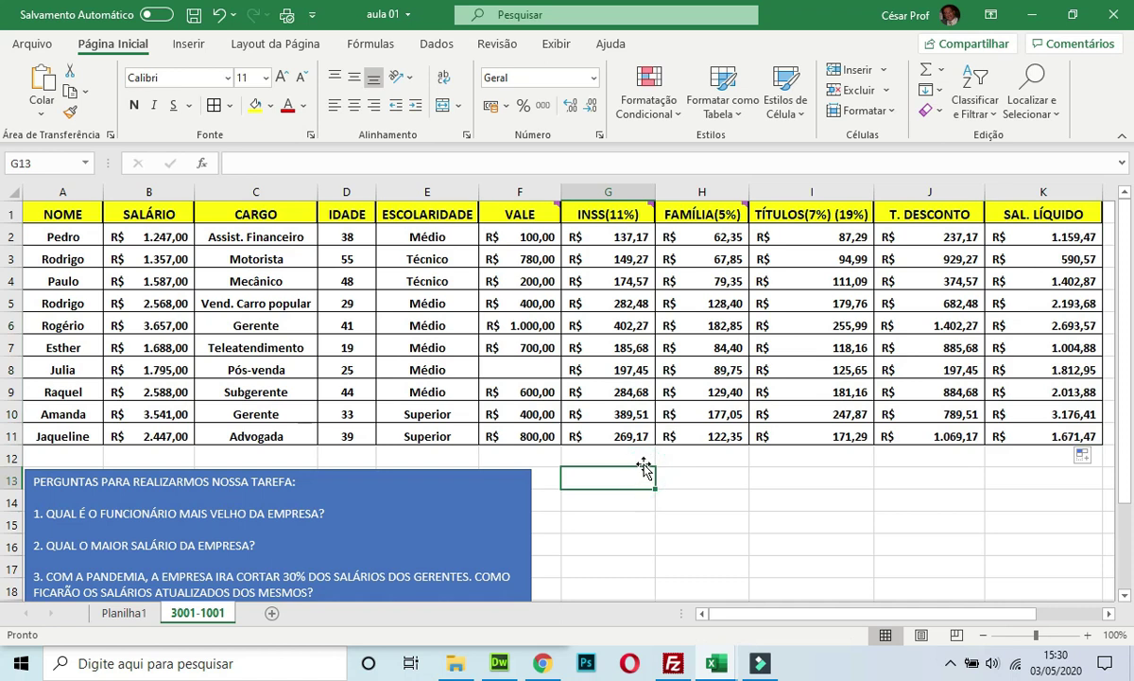
pyautogui.click(708, 459)
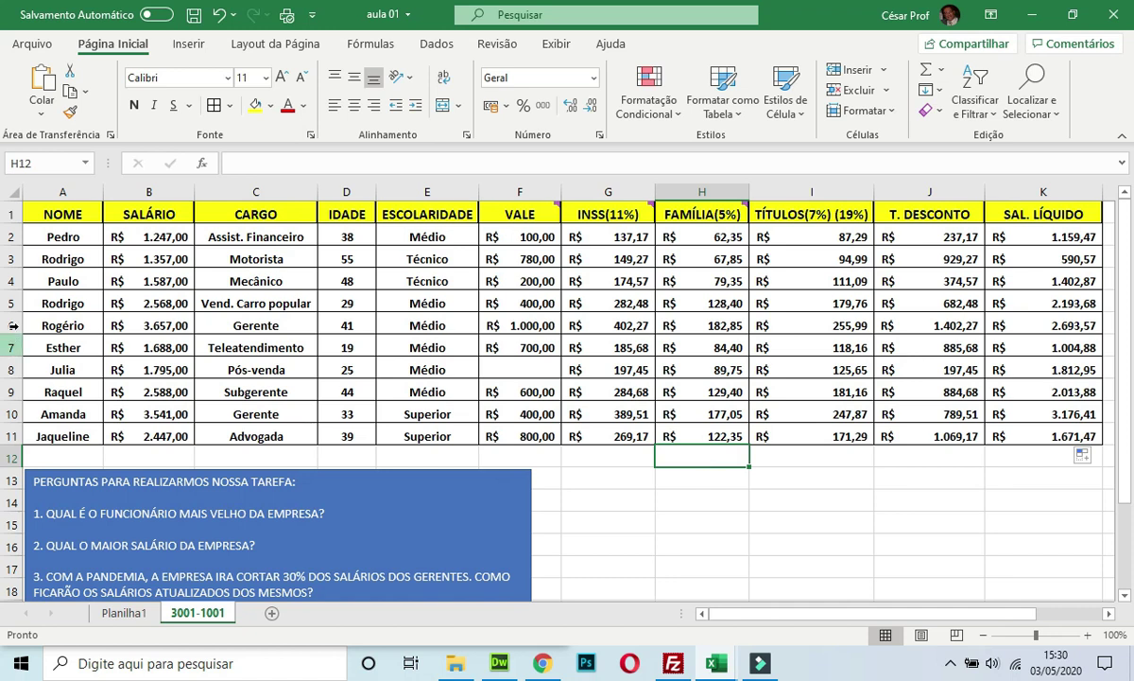
# - Examine the salary and net salary in row 10 and the INSS, FAMÍLIA and TÍTULOS formulas, leaving I3:I11 selected
pyautogui.click(173, 413)
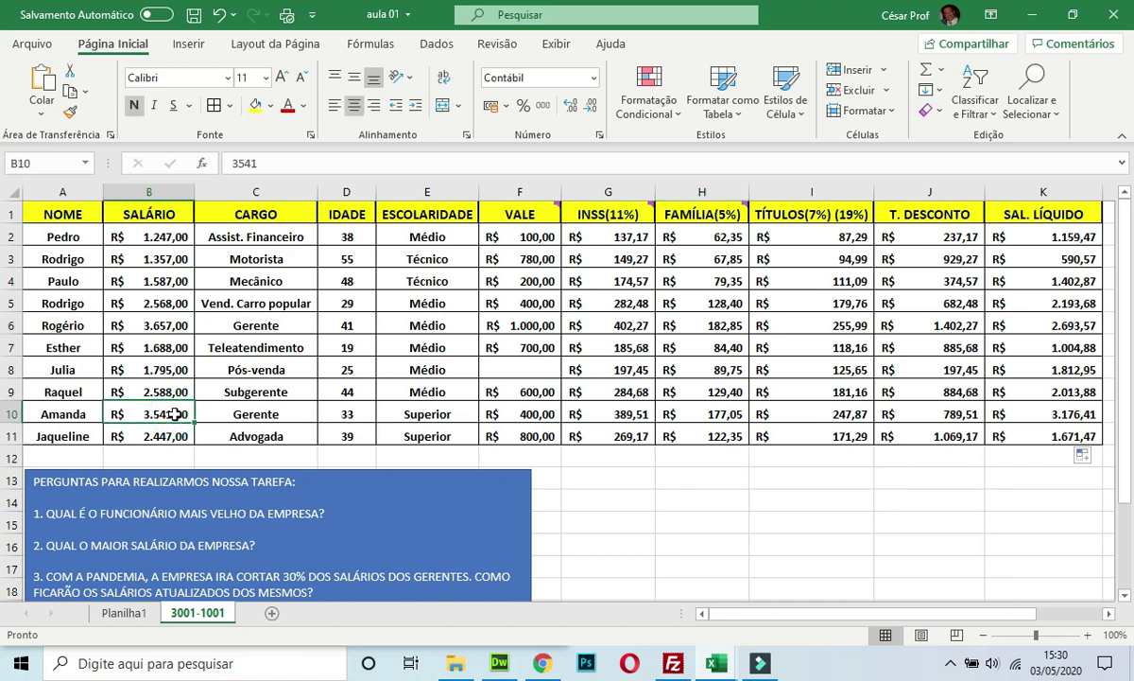
pyautogui.click(1078, 414)
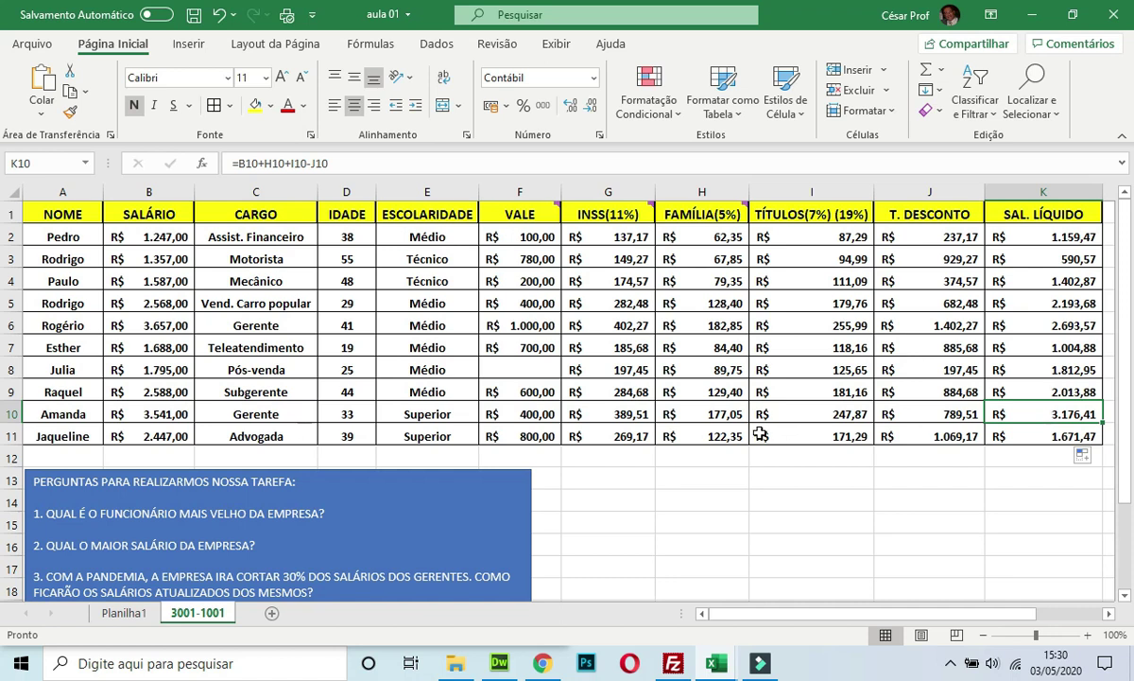
pyautogui.click(809, 237)
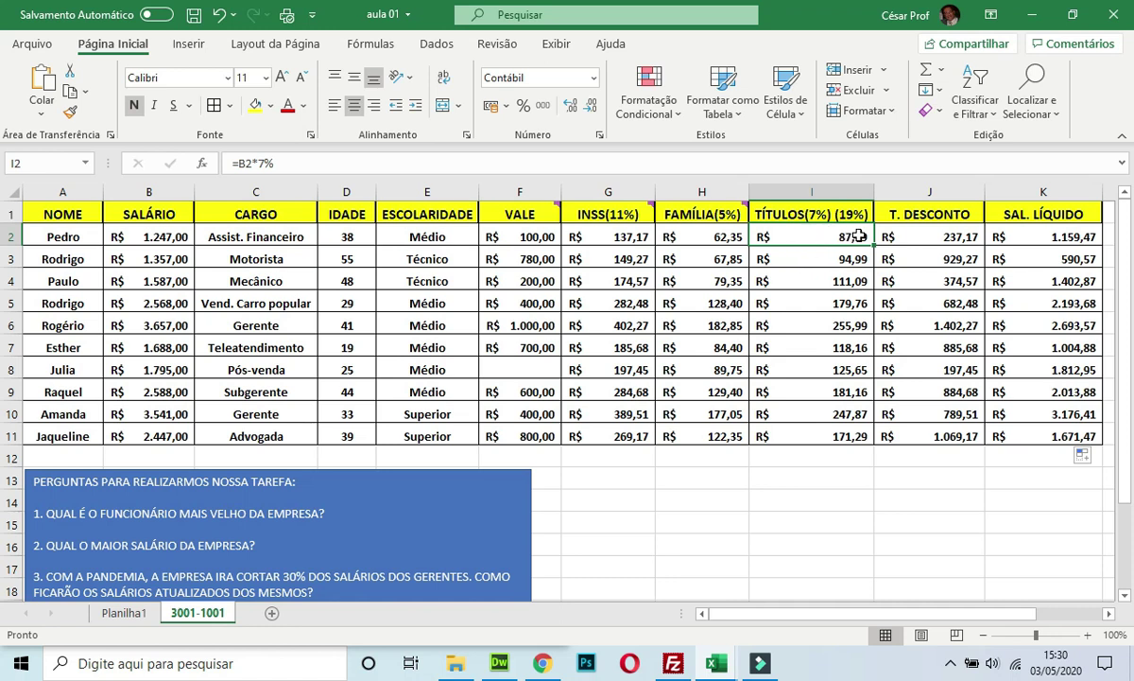
pyautogui.click(833, 237)
pyautogui.click(268, 437)
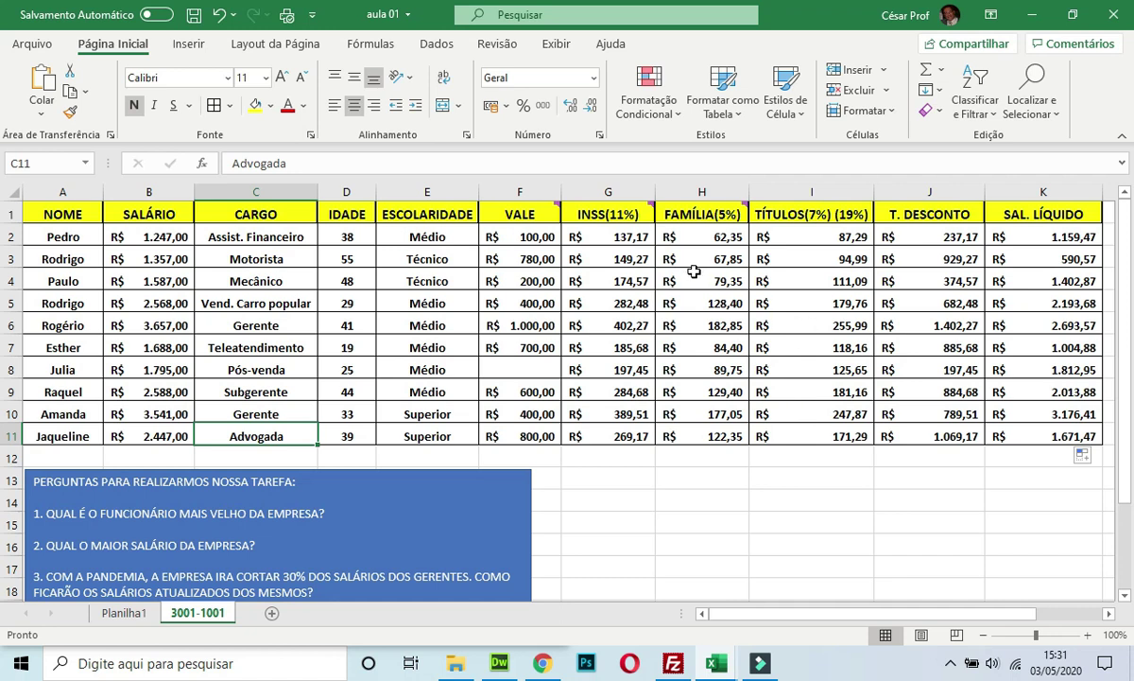
pyautogui.click(594, 233)
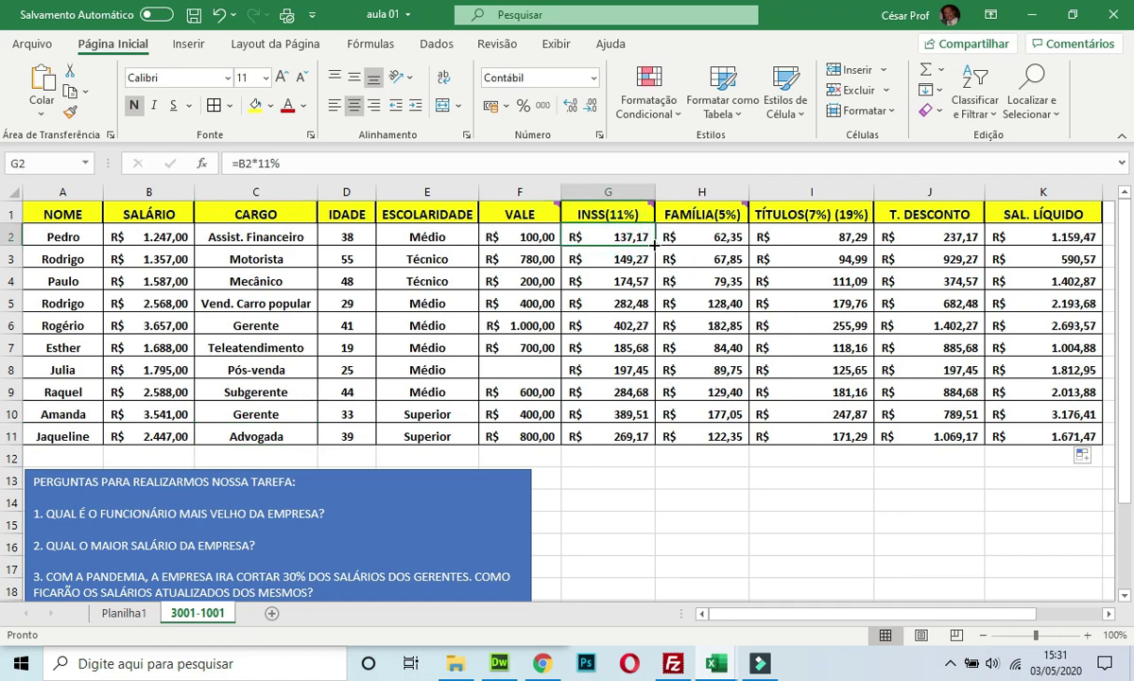
pyautogui.moveTo(719, 237); pyautogui.dragTo(719, 259)
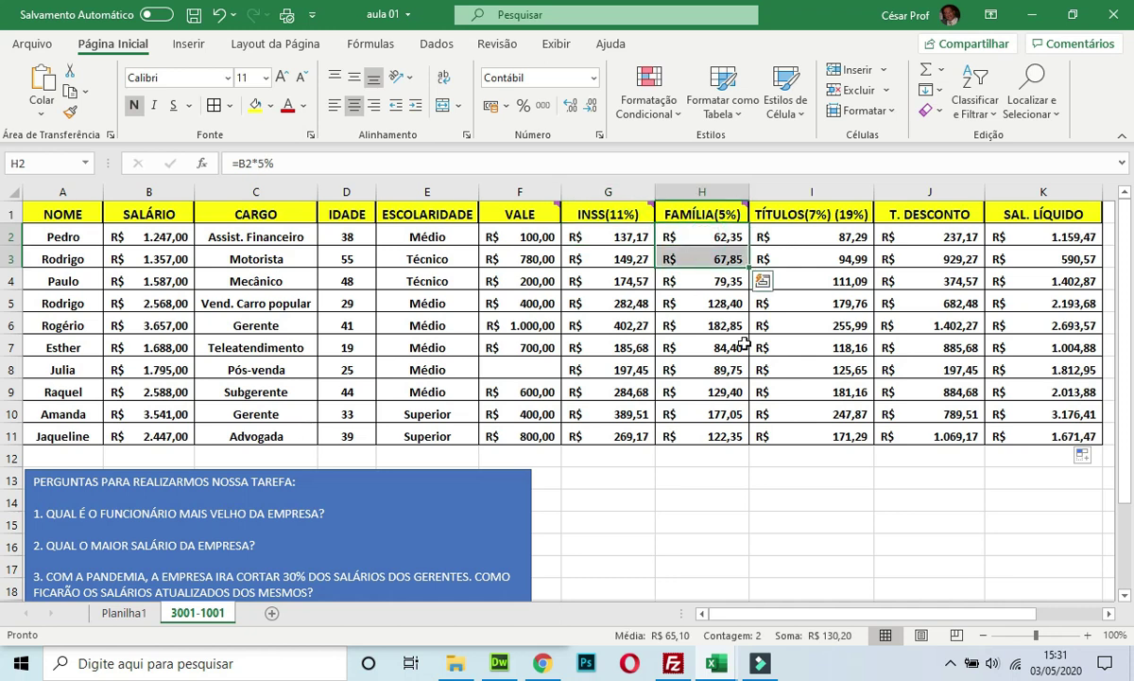
pyautogui.click(687, 305)
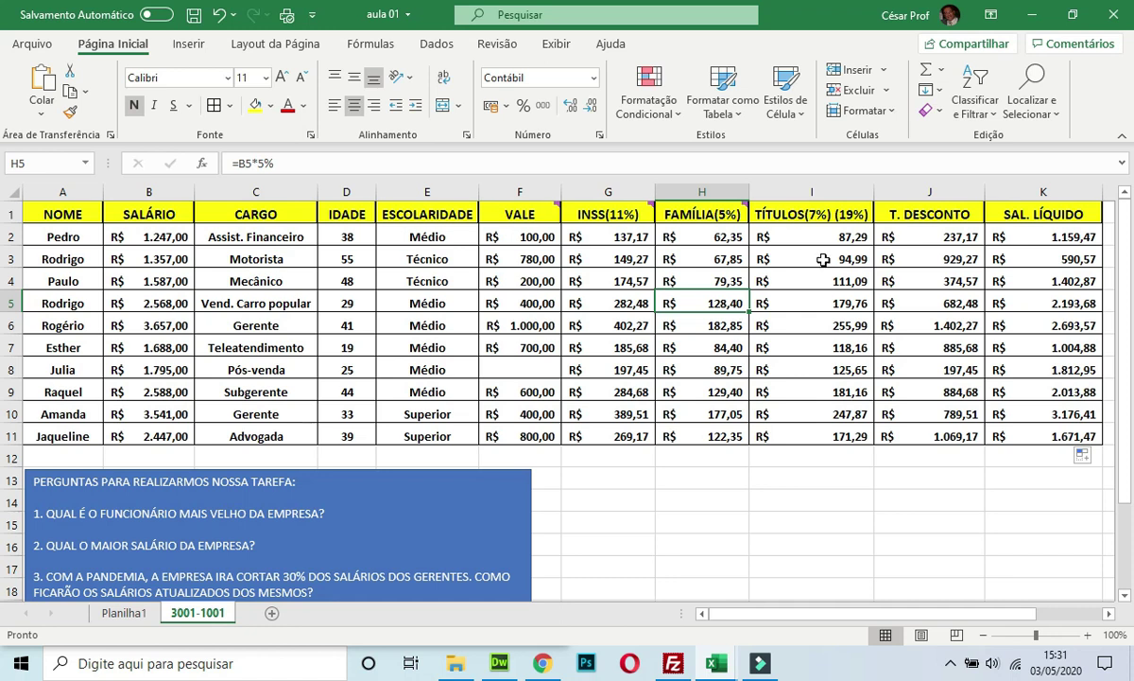
pyautogui.moveTo(823, 258); pyautogui.dragTo(814, 439)
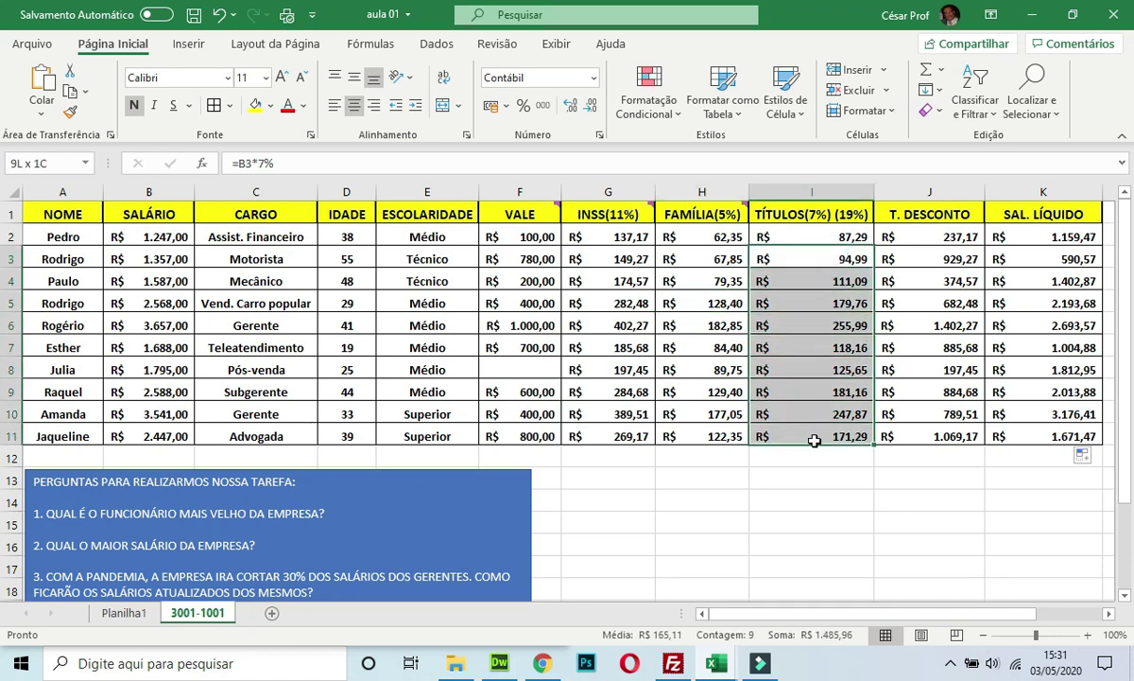
# - Turn on filtering for the header row of the payroll table in A1:K11
pyautogui.click(810, 217)
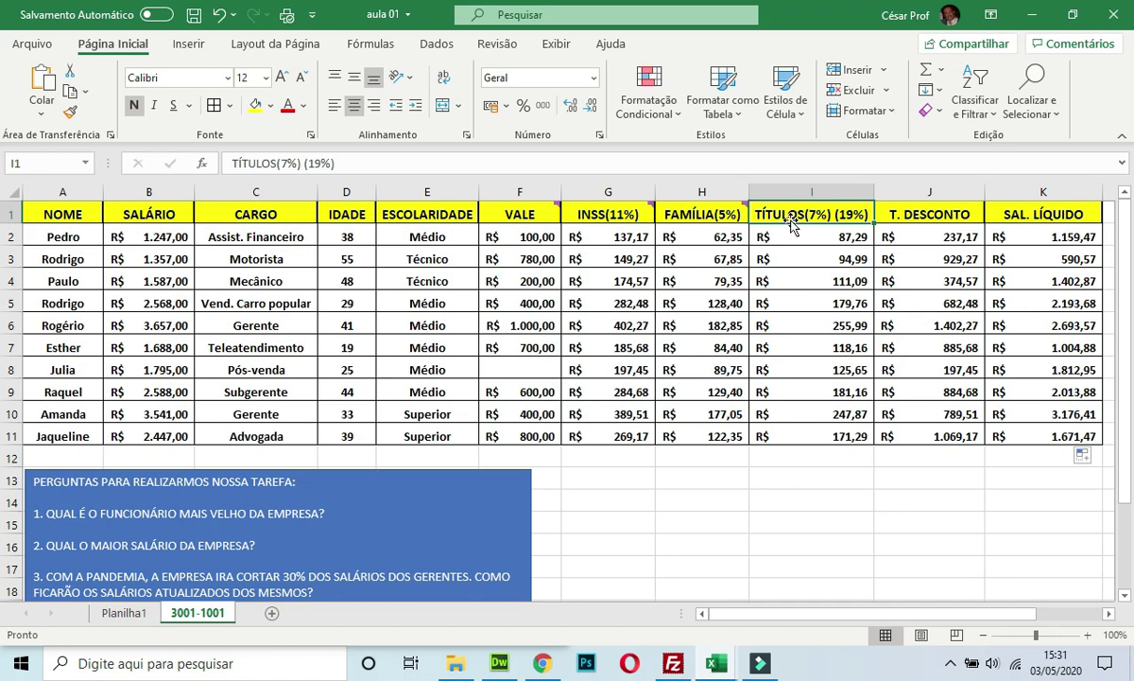
pyautogui.click(73, 209)
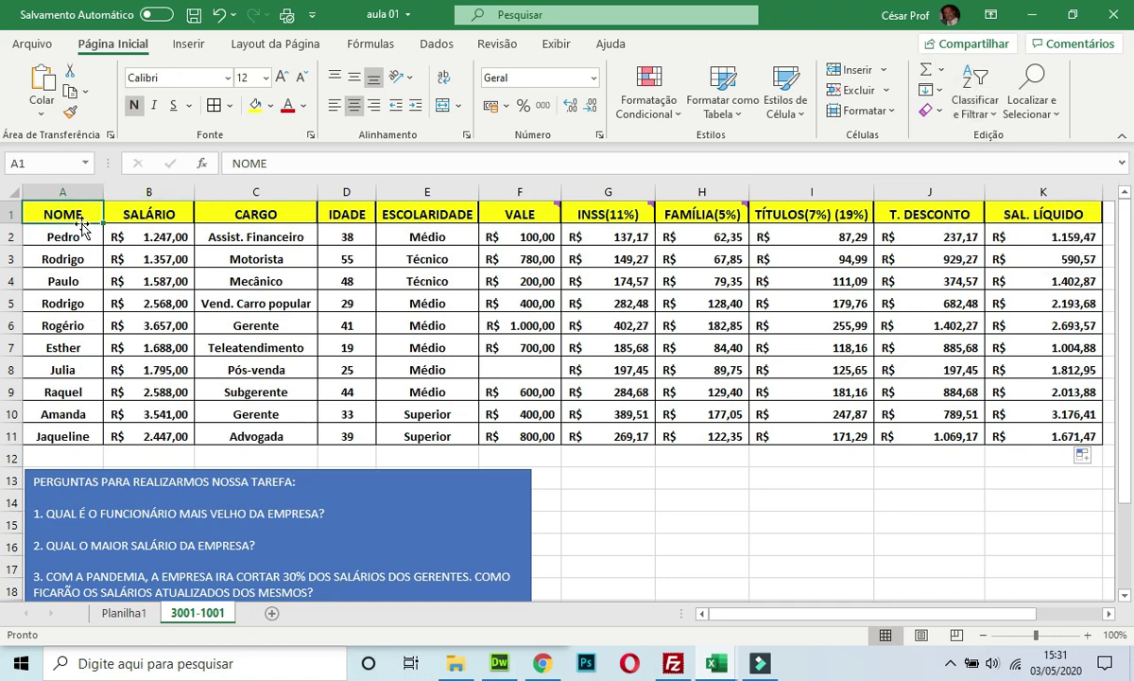
pyautogui.moveTo(80, 214); pyautogui.dragTo(1045, 431)
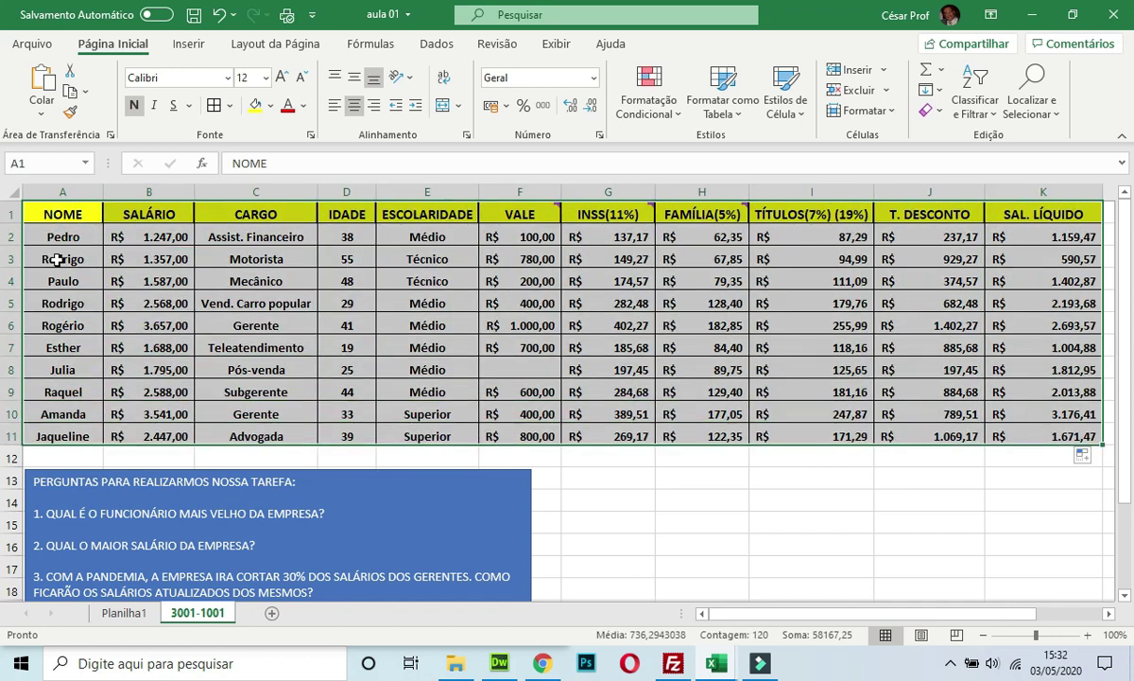
pyautogui.click(55, 214)
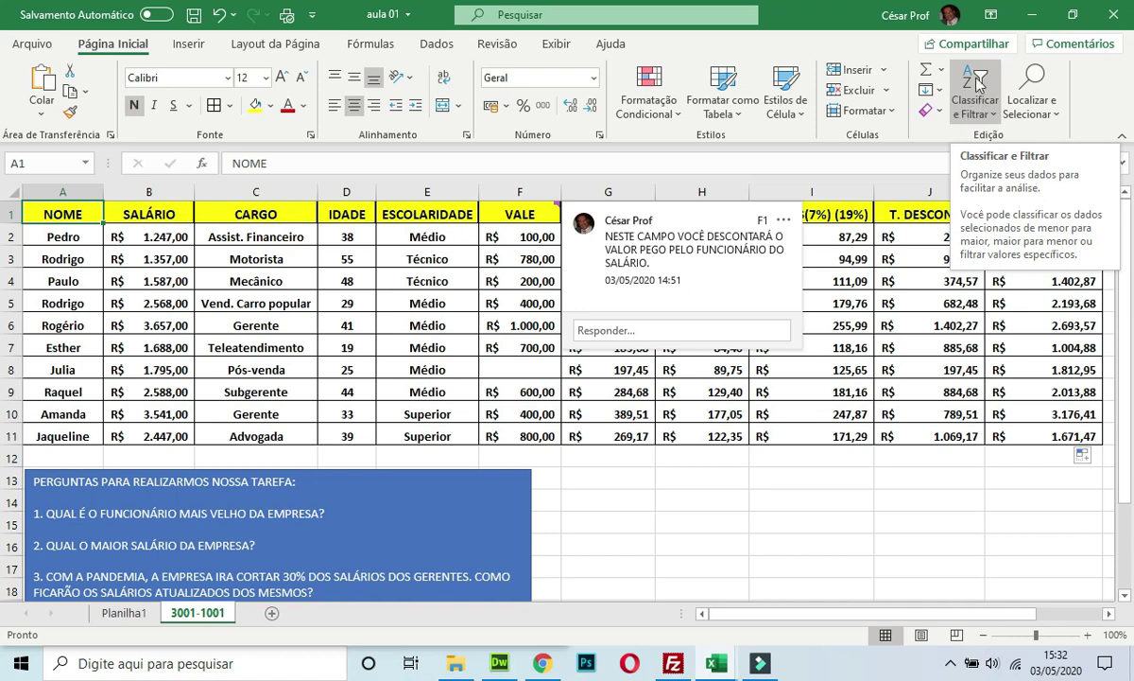
pyautogui.click(975, 106)
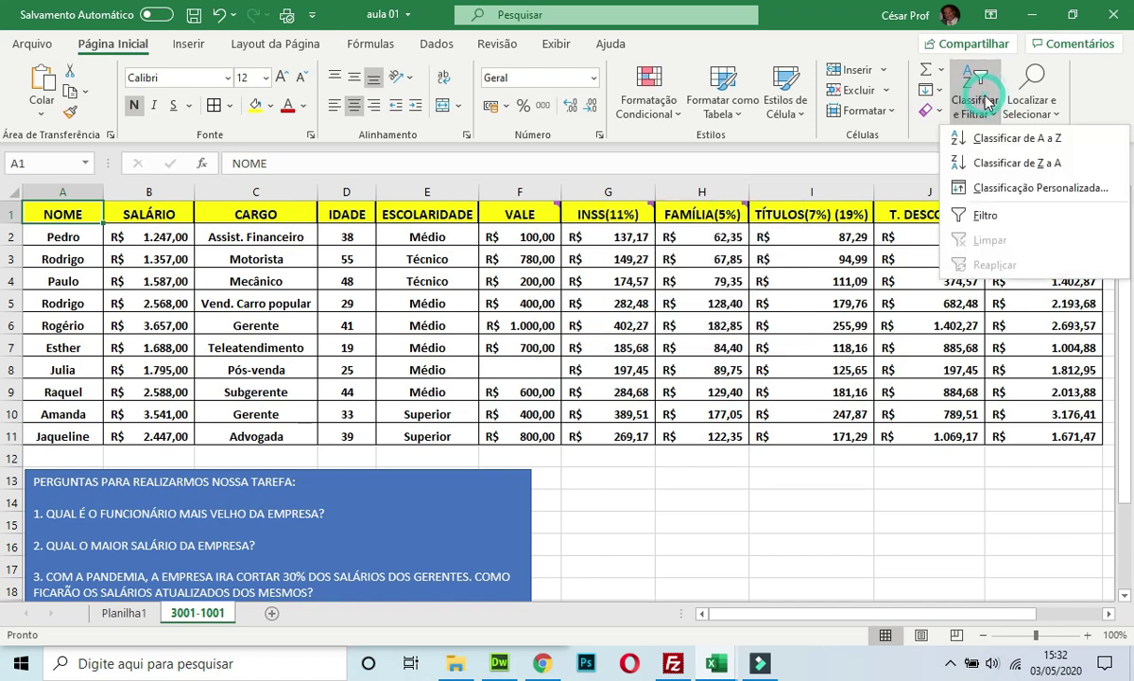
pyautogui.click(983, 220)
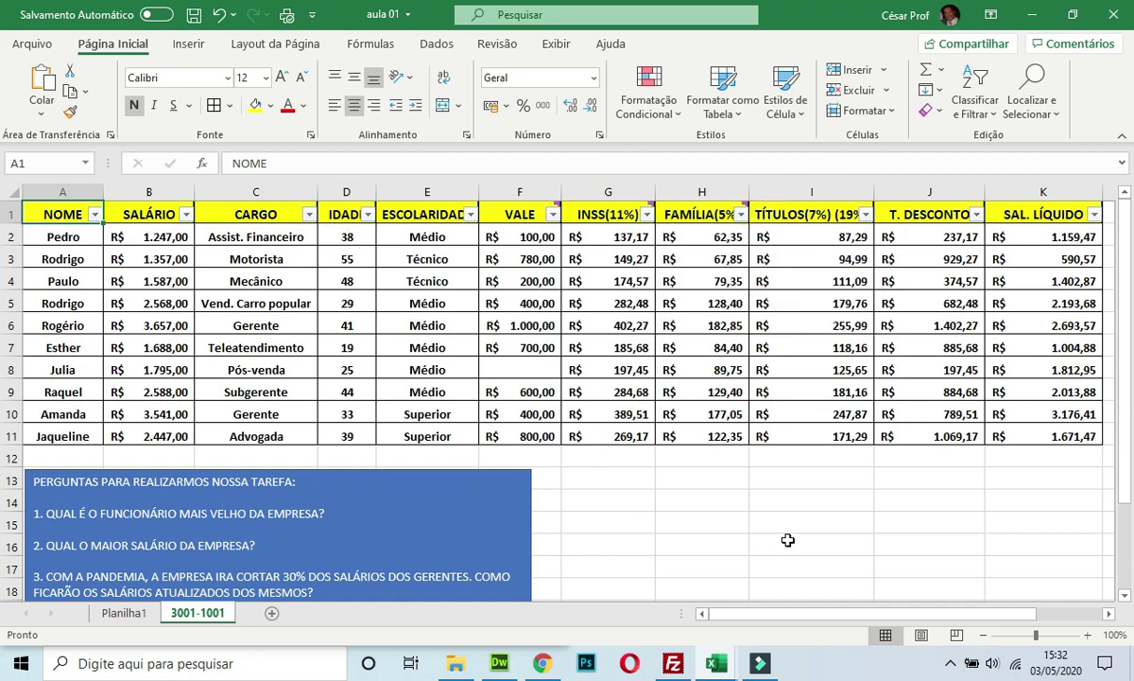
# - Filter the ESCOLARIDADE column to show only the Superior employees
pyautogui.click(867, 219)
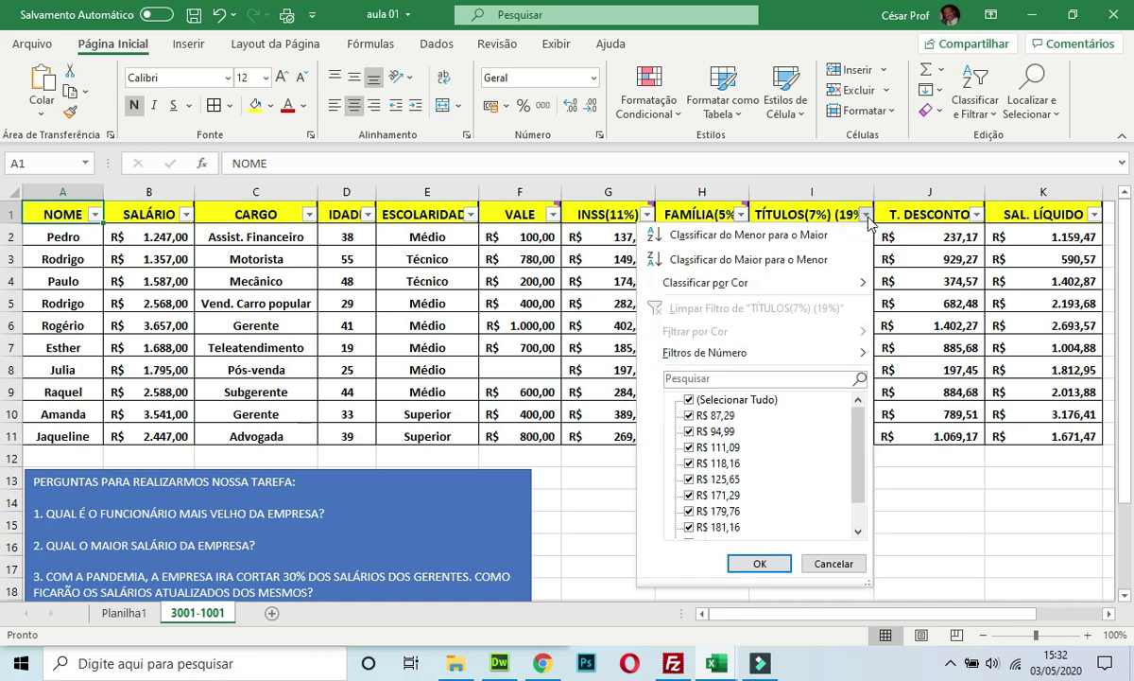
pyautogui.click(867, 219)
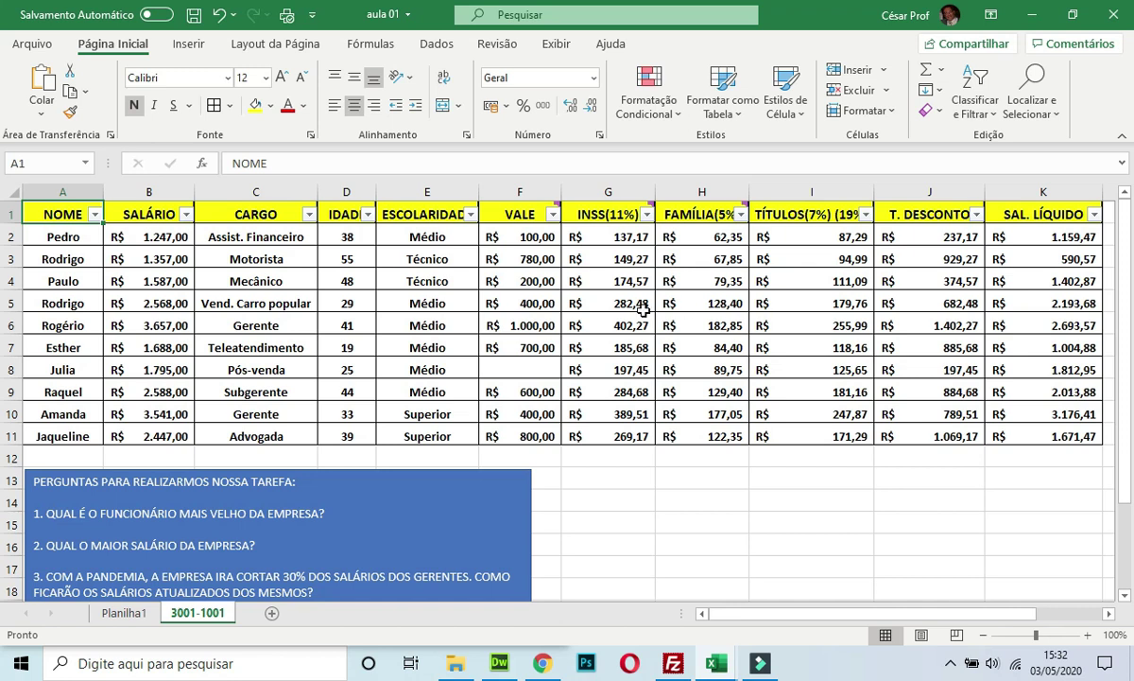
pyautogui.click(470, 218)
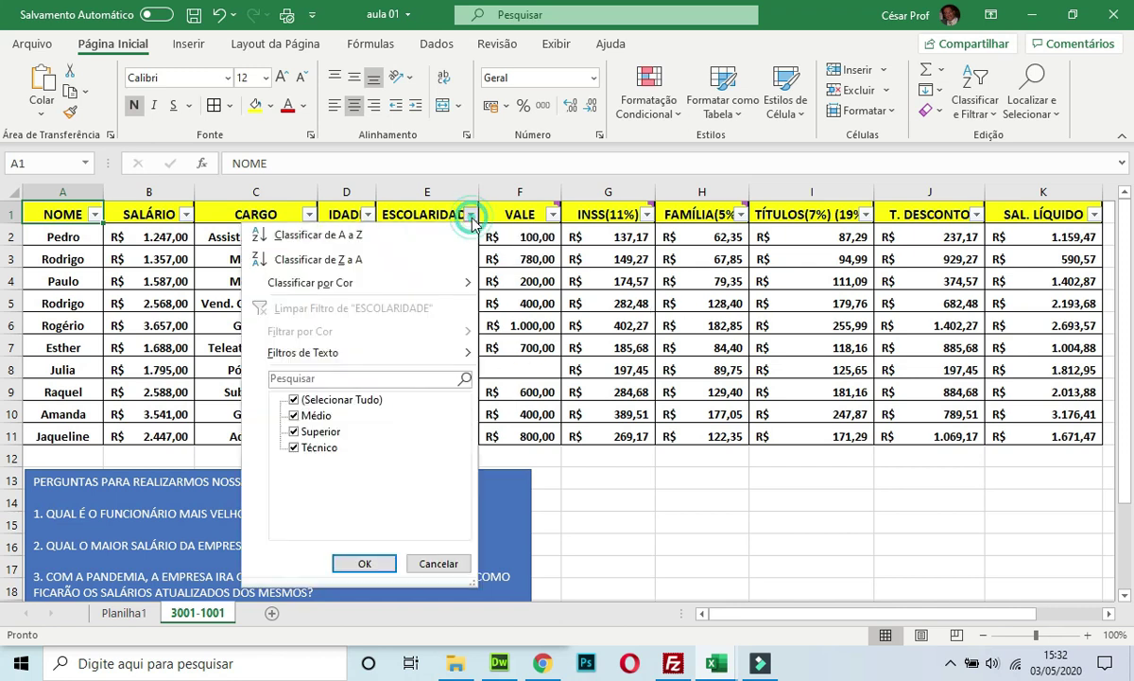
pyautogui.click(293, 432)
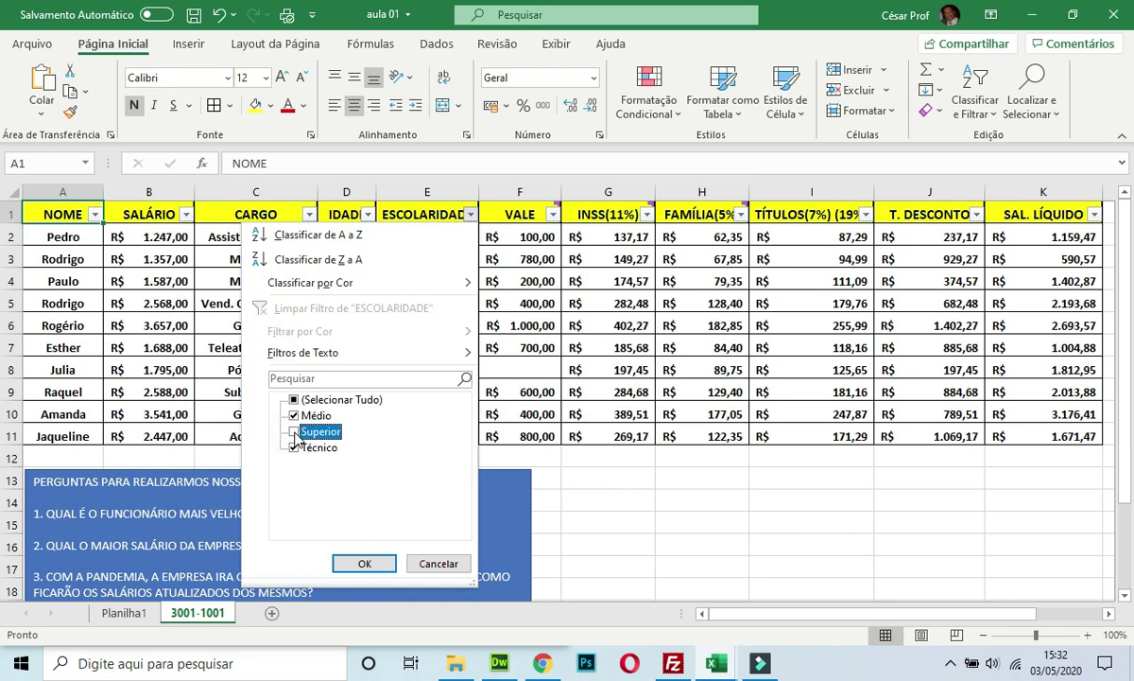
pyautogui.click(293, 400)
pyautogui.click(293, 399)
pyautogui.click(293, 431)
pyautogui.click(364, 563)
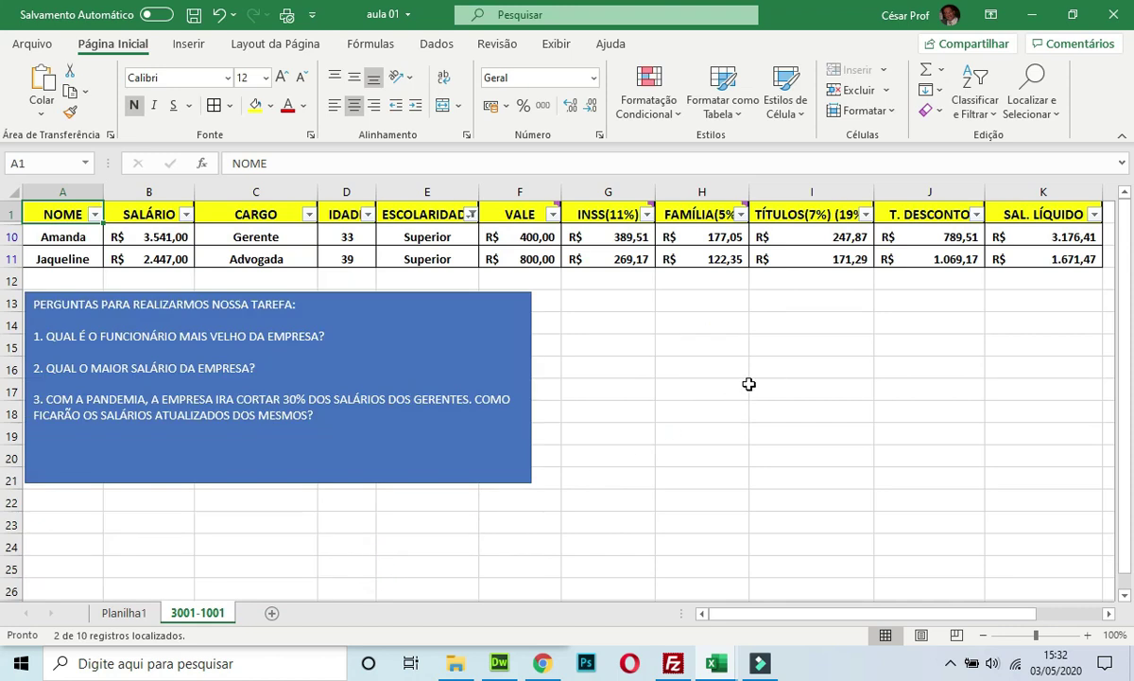
# - Change the TÍTULOS formula in I10 to =B10*19%
pyautogui.click(810, 238)
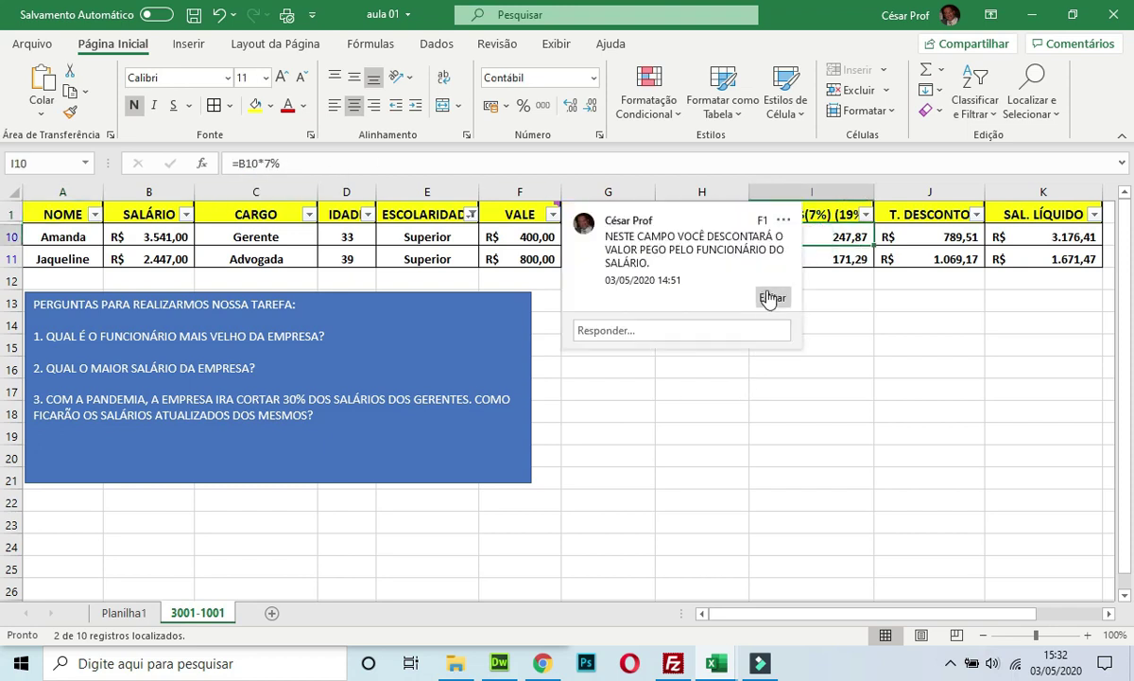
pyautogui.click(815, 367)
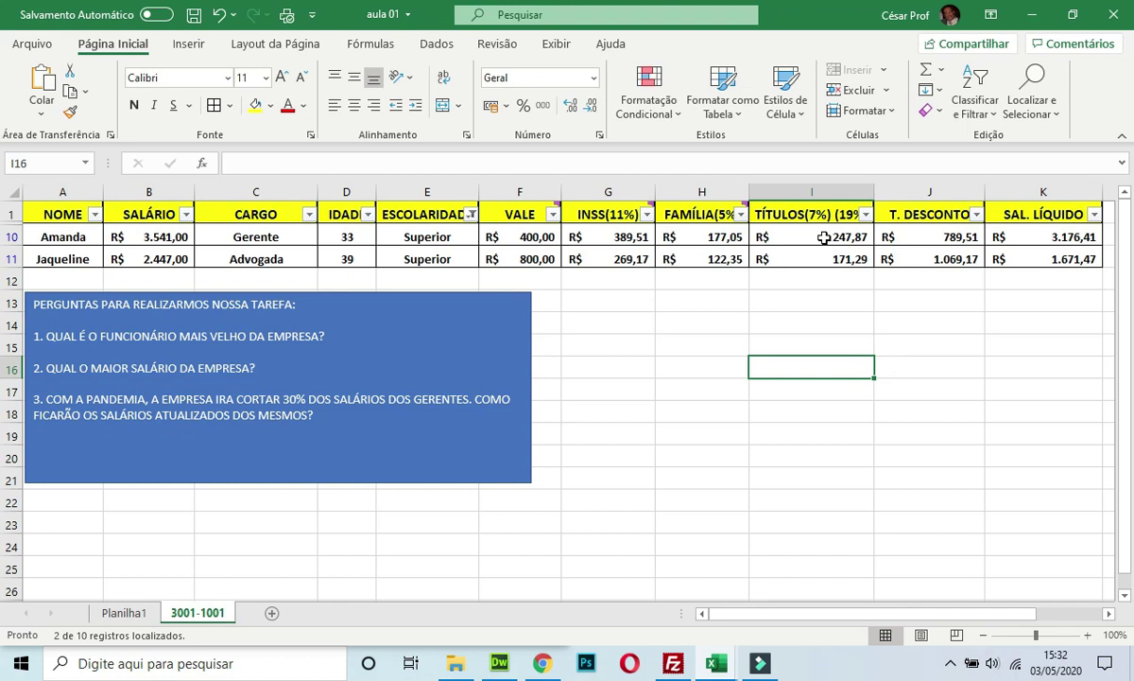
pyautogui.click(824, 237)
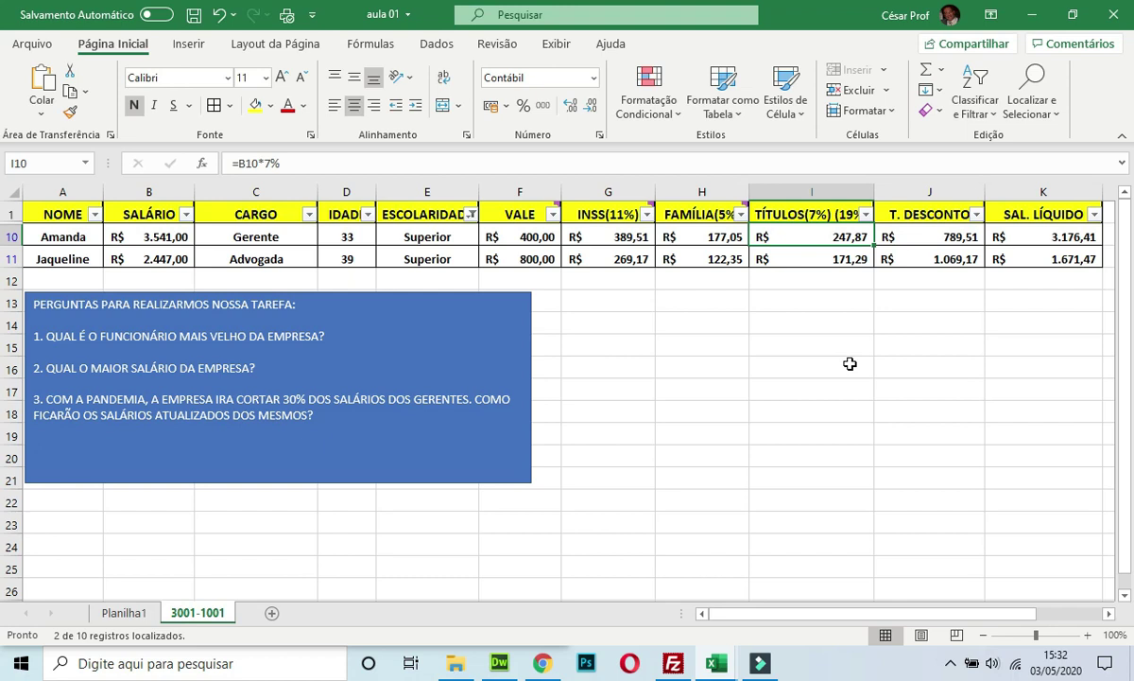
pyautogui.click(269, 162)
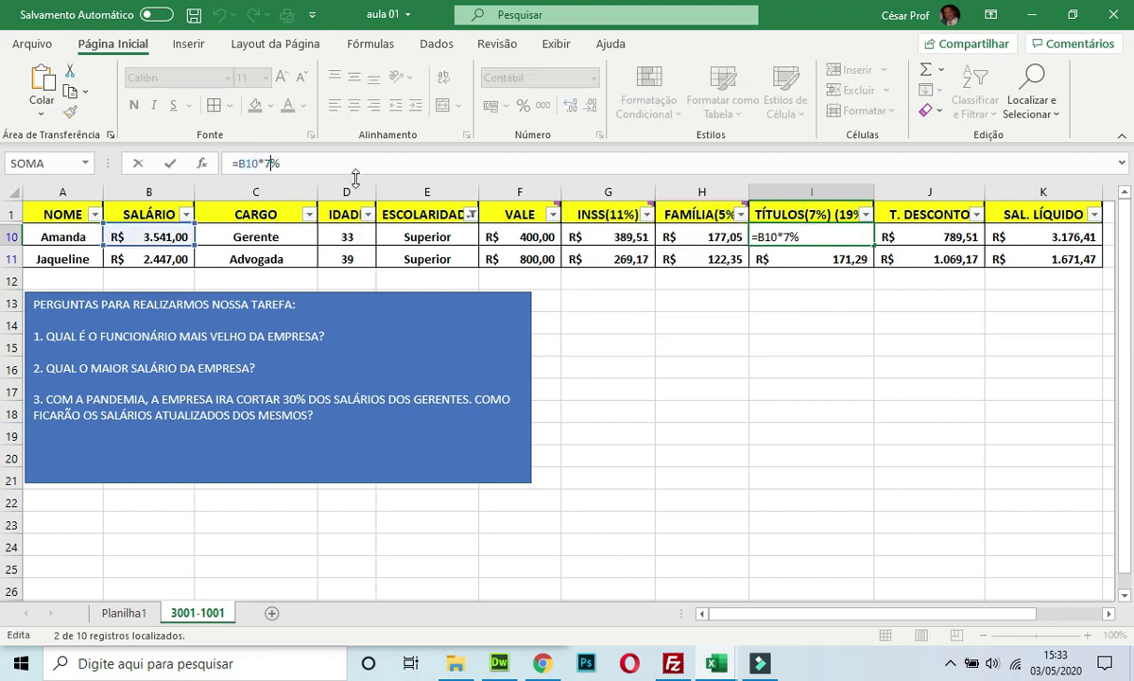
pyautogui.press('BackSpace')
pyautogui.write('19')
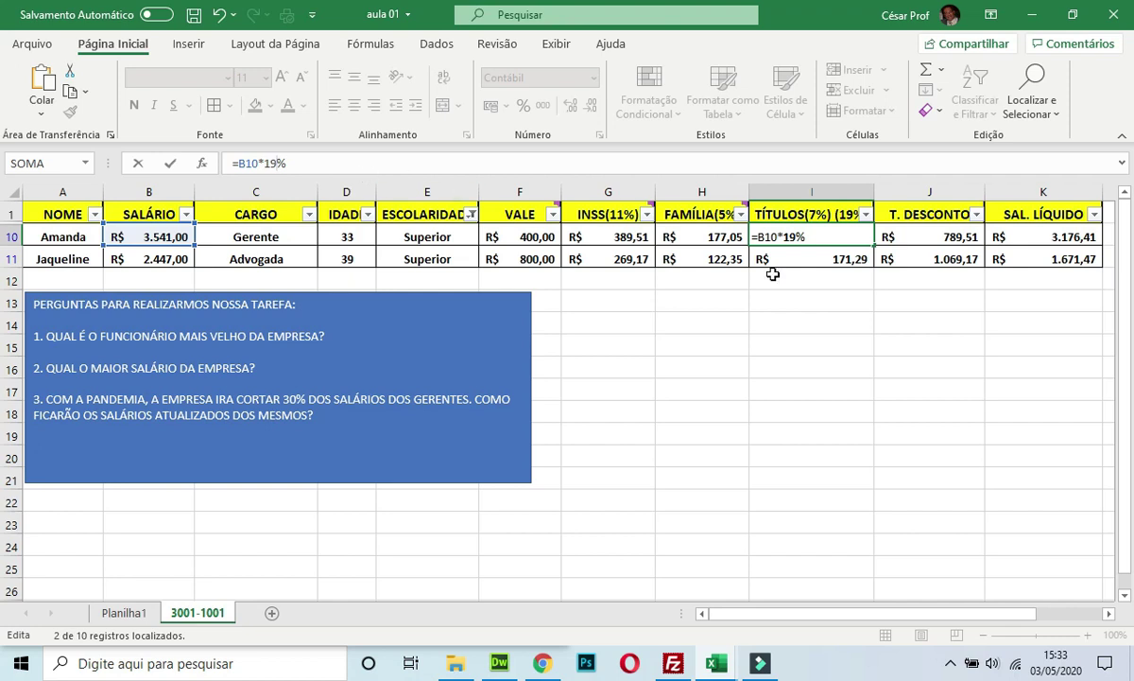
pyautogui.press('Return')
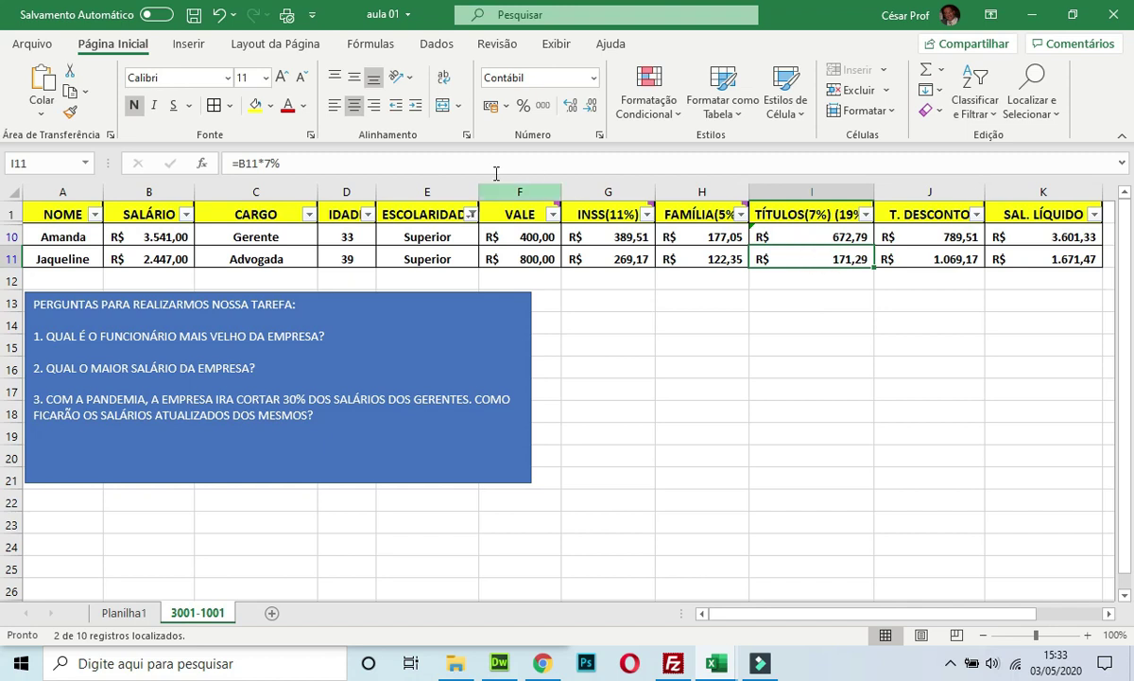
# - Change the TÍTULOS formula in I11 to =B11*19% and move the selection off the table
pyautogui.click(272, 163)
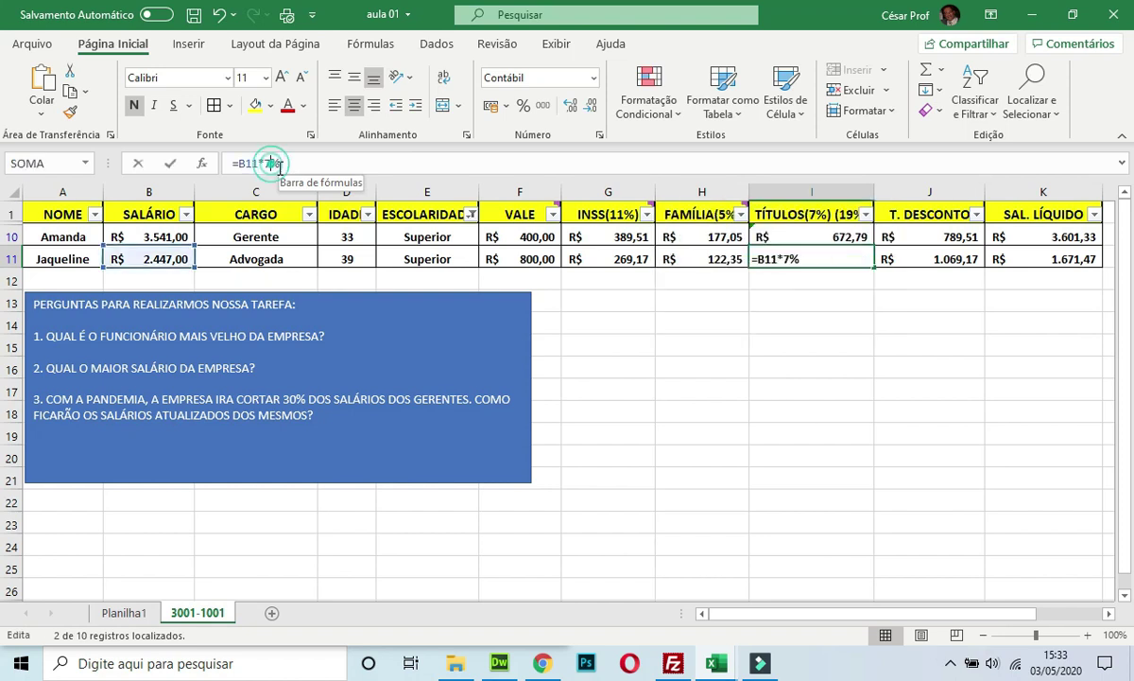
pyautogui.press('BackSpace')
pyautogui.write('19')
pyautogui.press('Return')
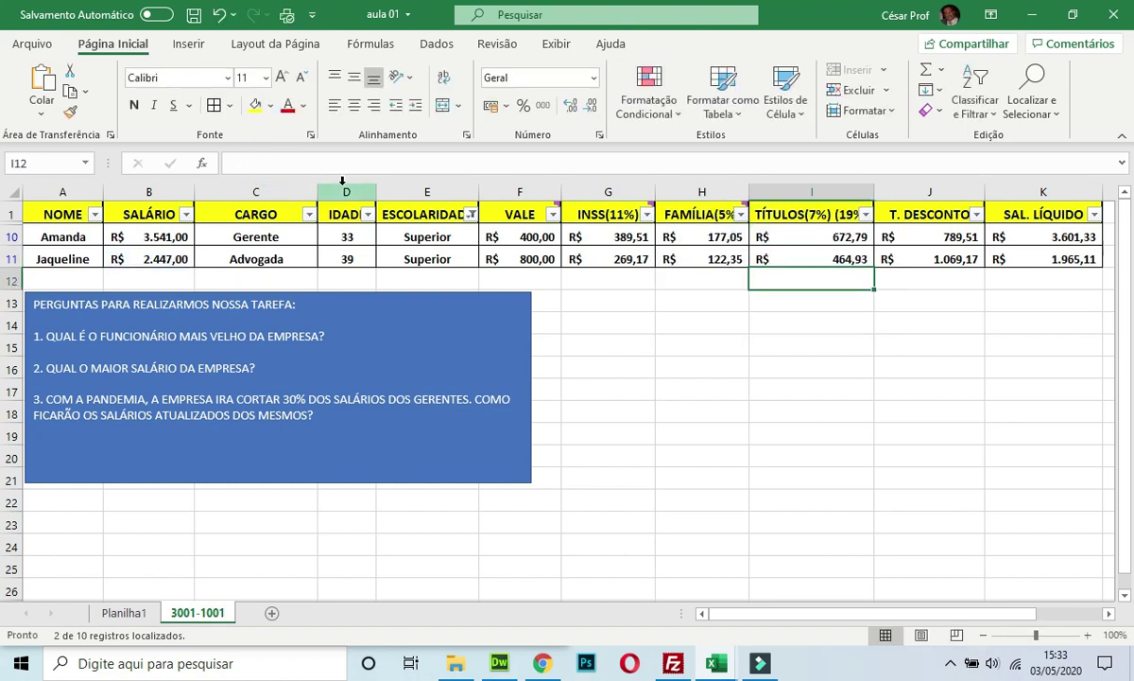
pyautogui.click(719, 346)
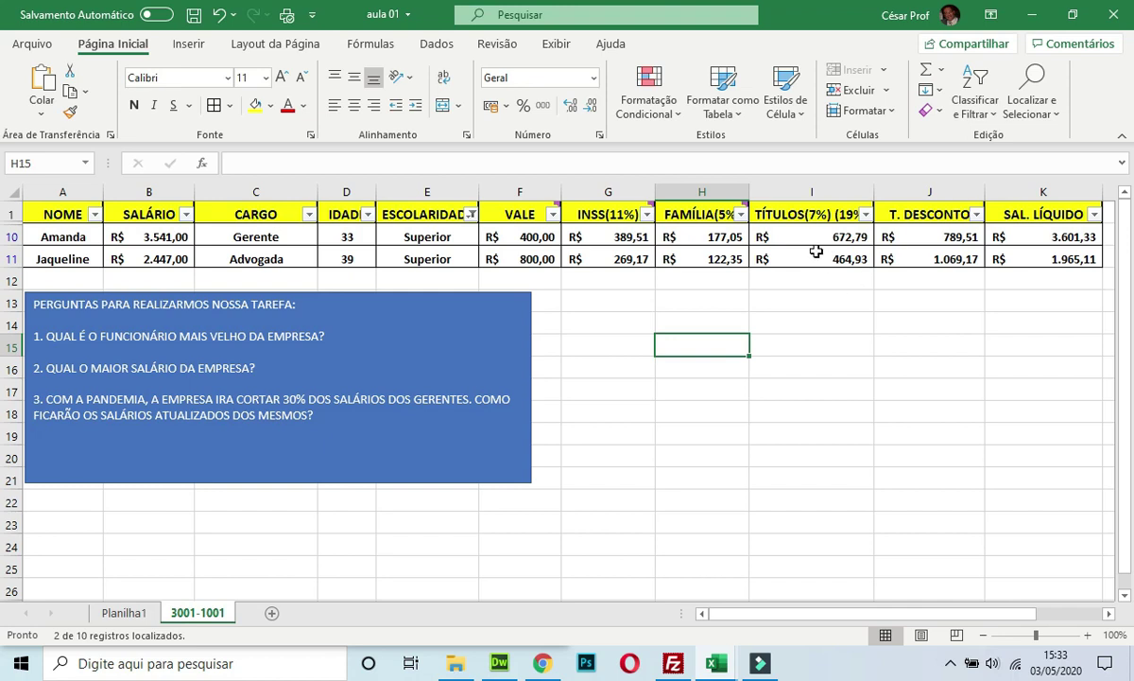
# - Examine the TÍTULOS, VALE, SALÁRIO and SAL. LÍQUIDO cells of the two filtered employees
pyautogui.click(773, 253)
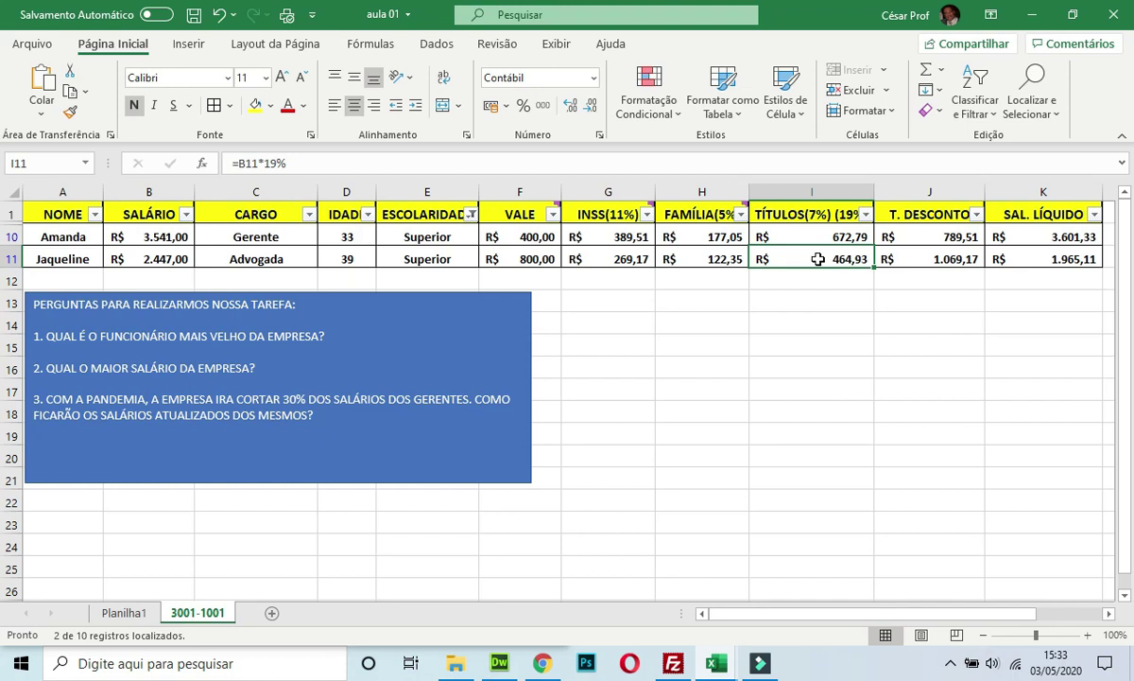
pyautogui.click(537, 258)
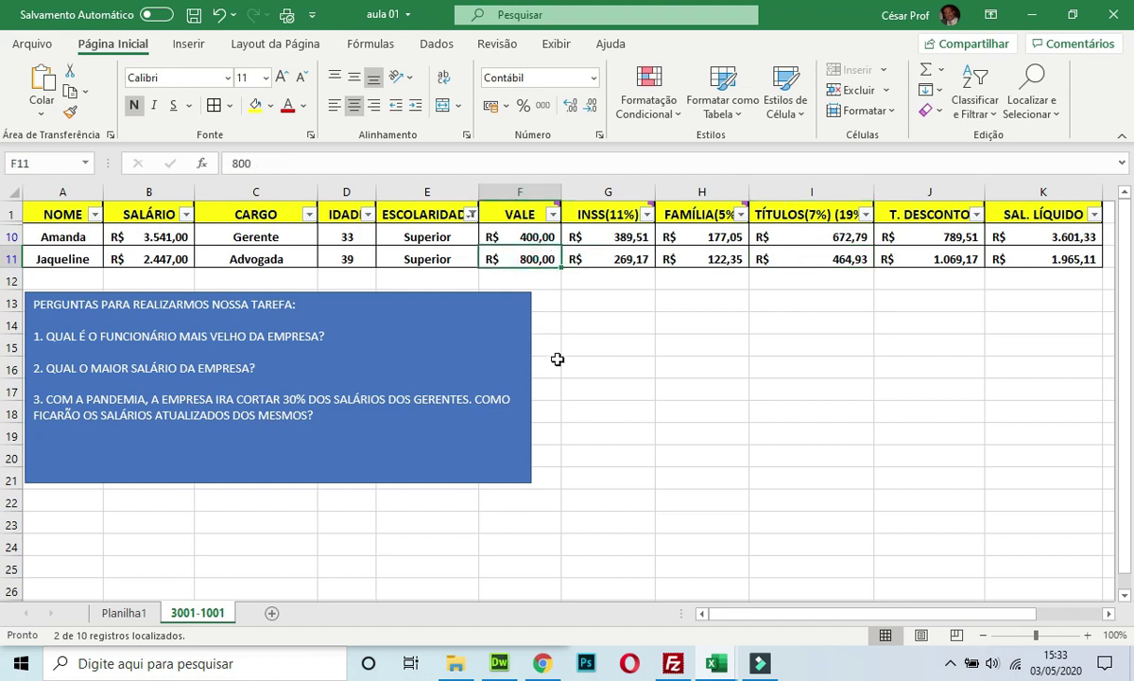
pyautogui.click(510, 236)
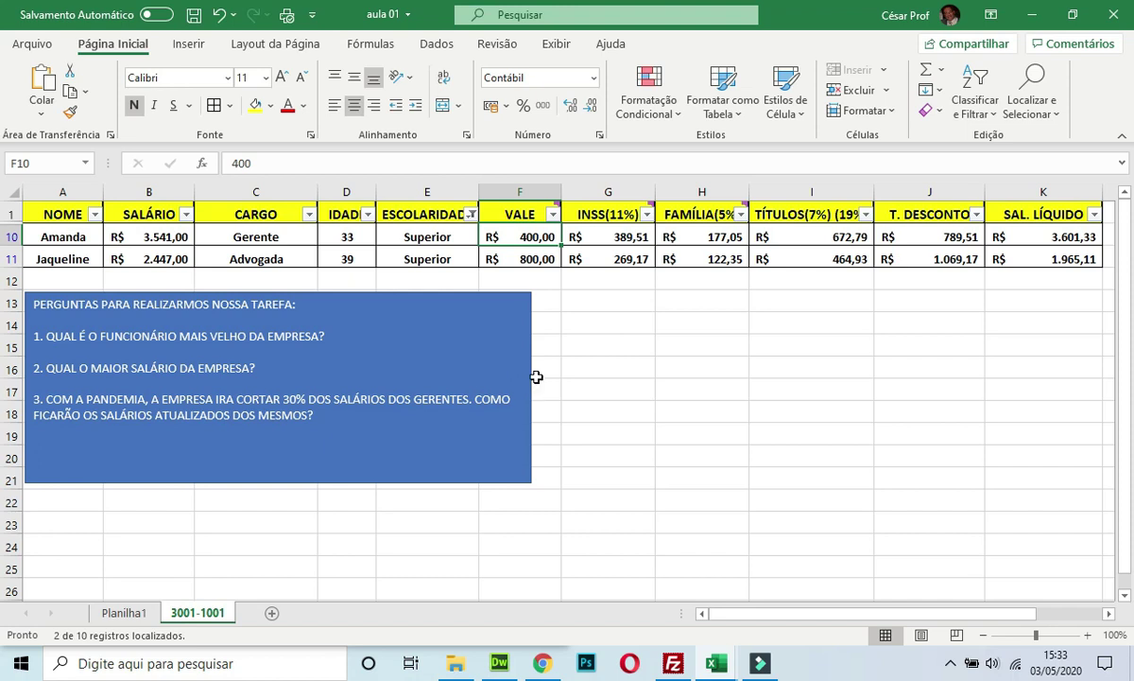
pyautogui.click(156, 258)
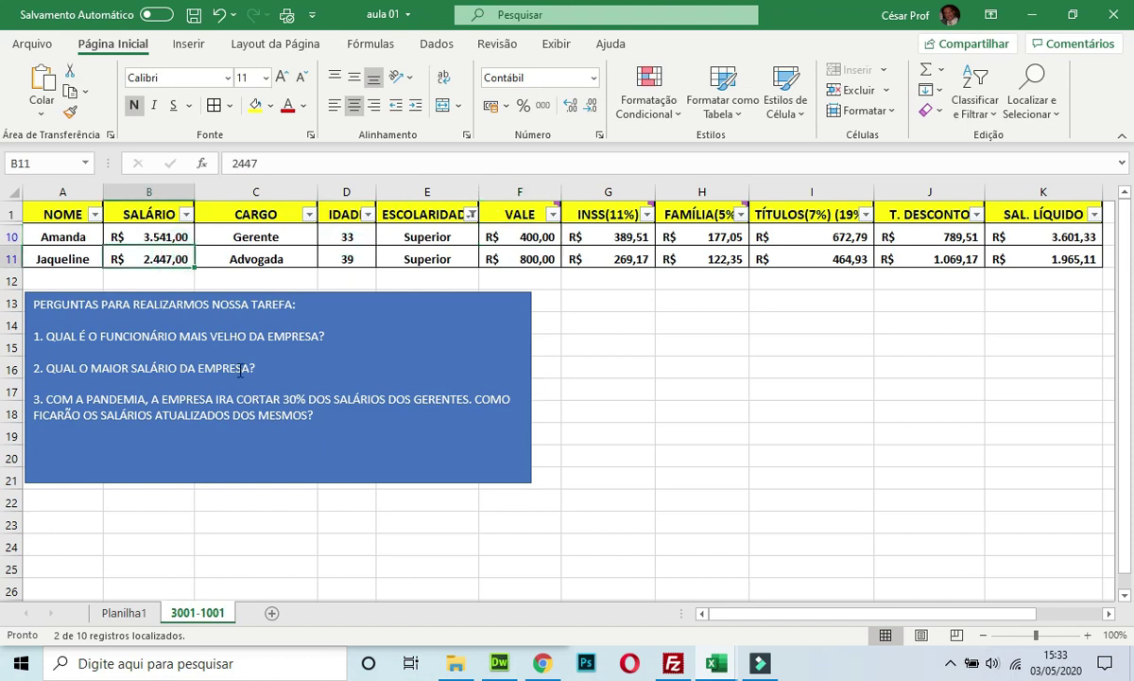
pyautogui.click(989, 257)
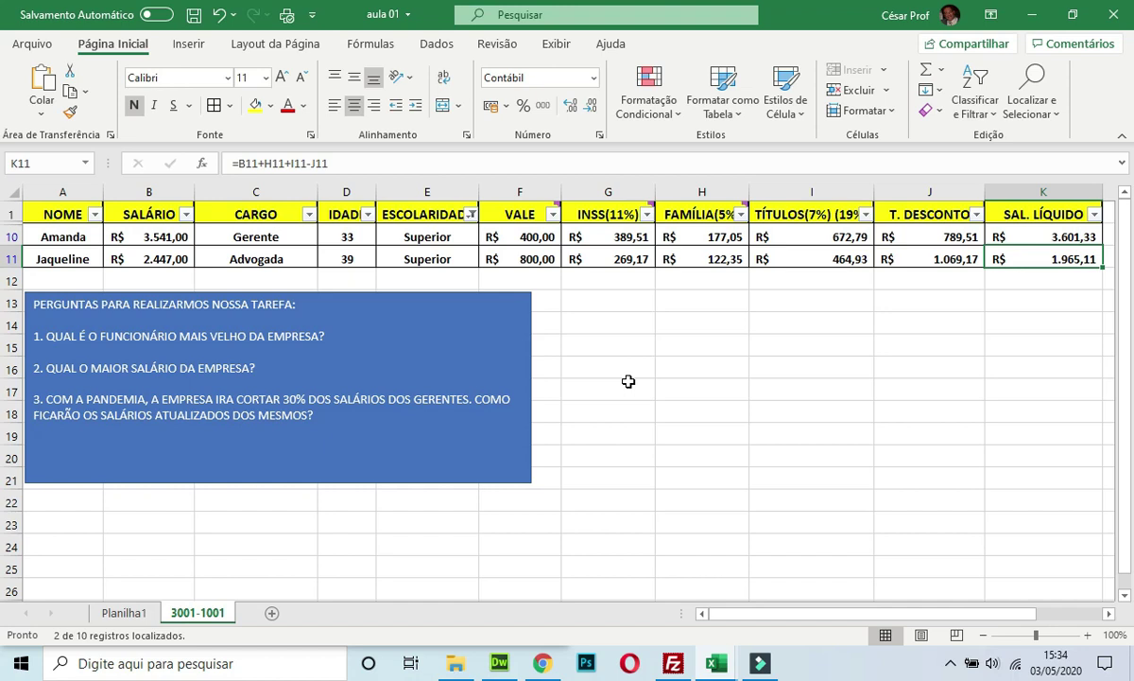
# - Reselect every education level in the ESCOLARIDADE filter to show all employees
pyautogui.click(472, 216)
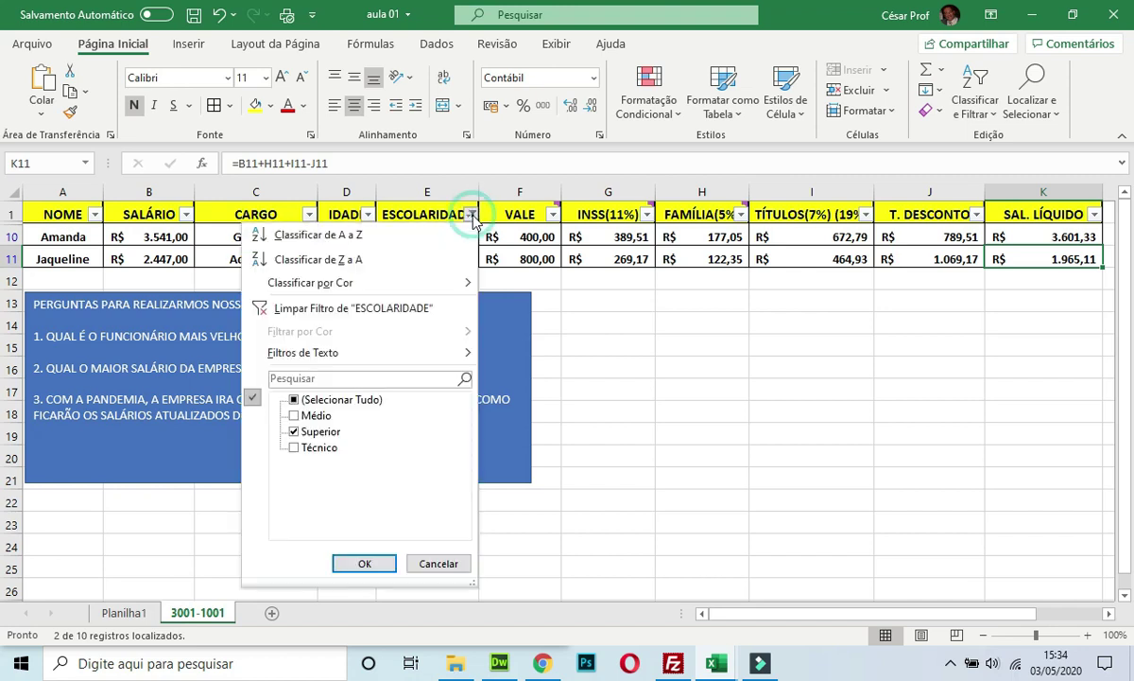
pyautogui.click(295, 400)
pyautogui.click(381, 567)
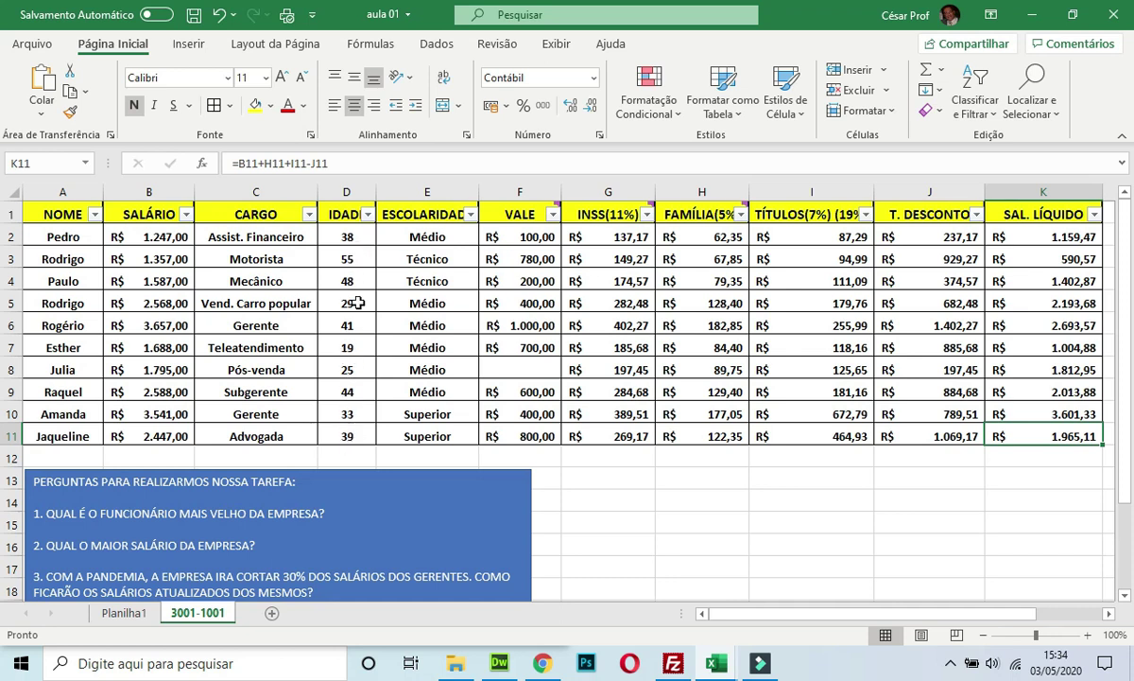
pyautogui.click(368, 214)
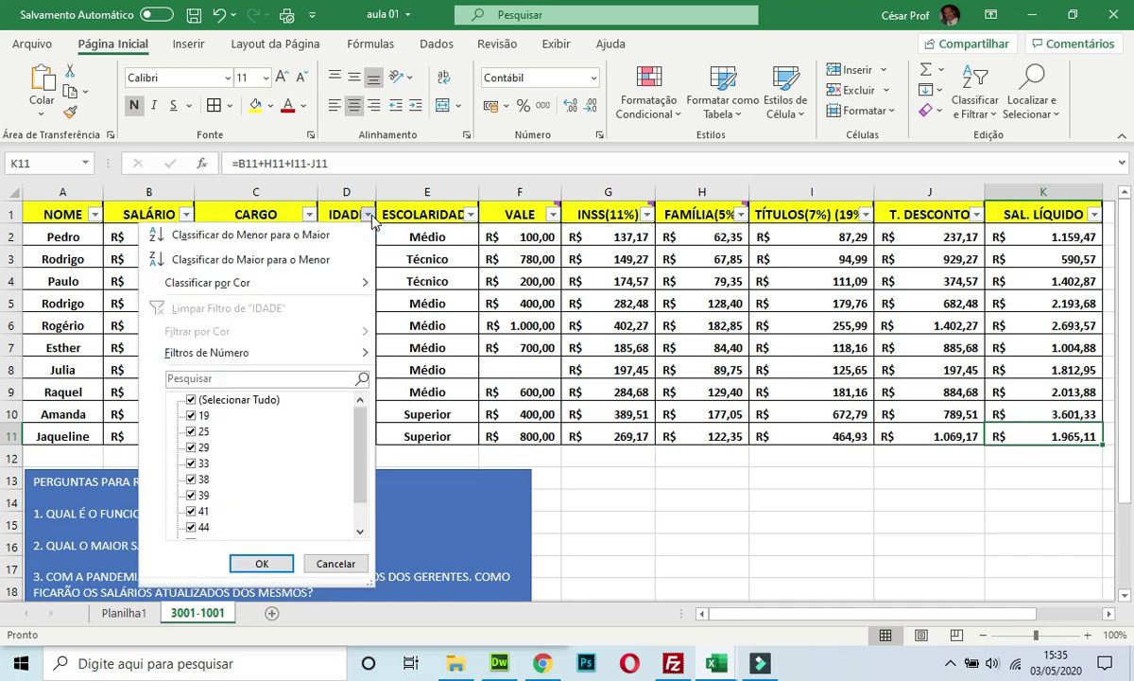
pyautogui.click(371, 217)
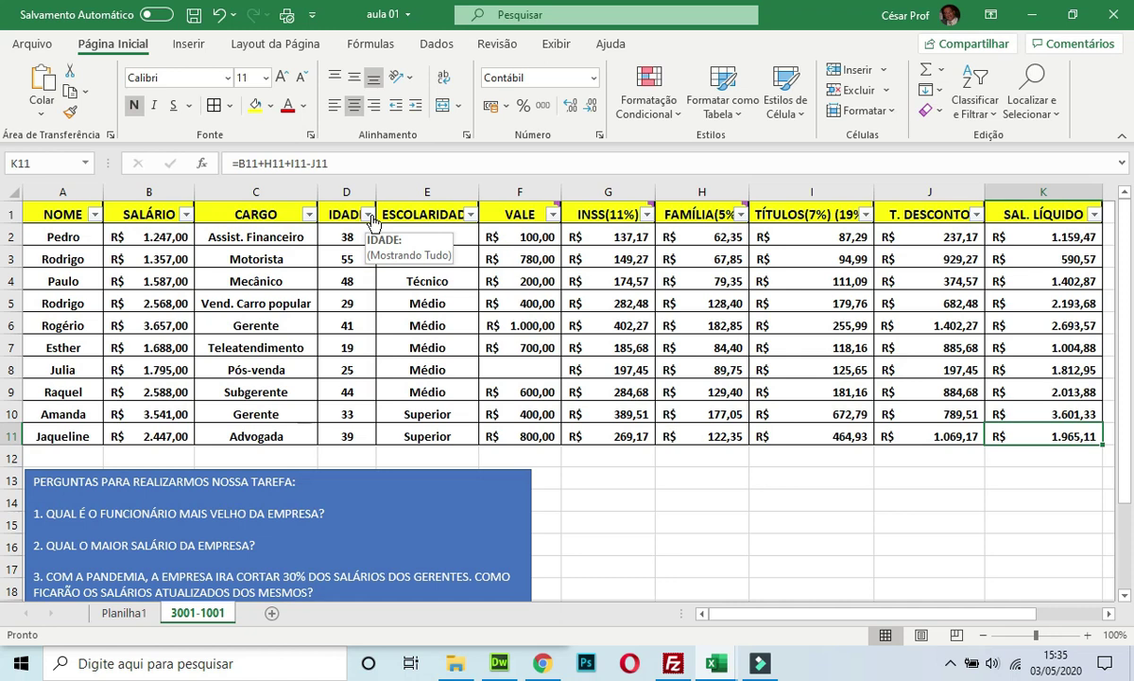
pyautogui.moveTo(57, 210); pyautogui.dragTo(1074, 436)
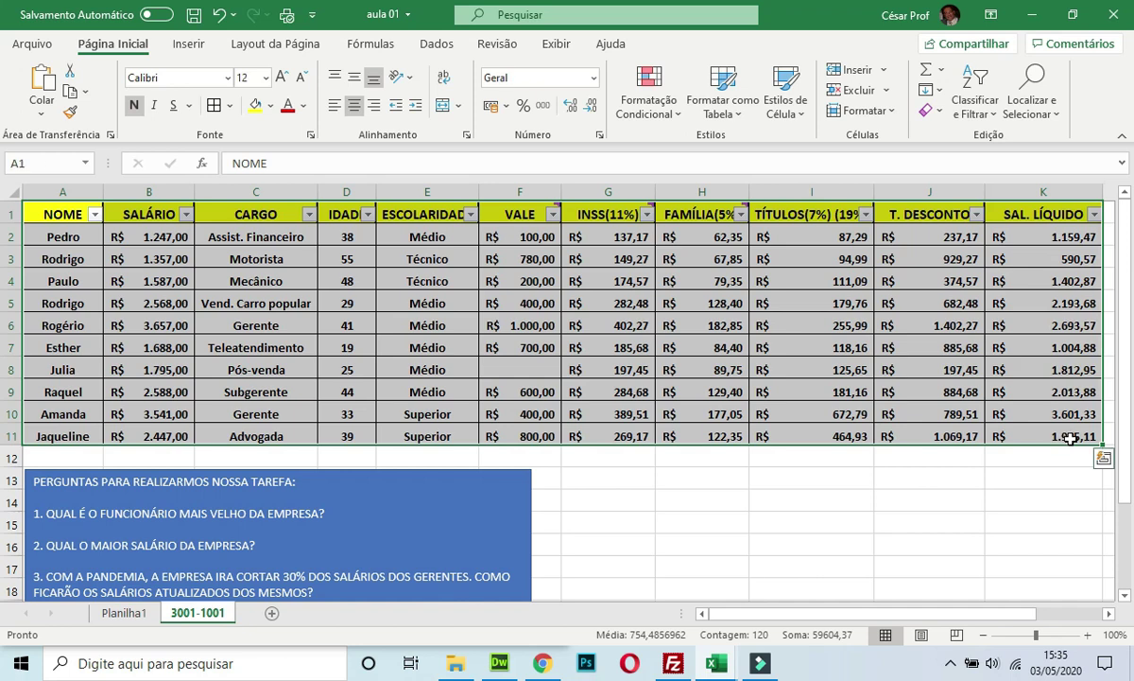
pyautogui.click(973, 95)
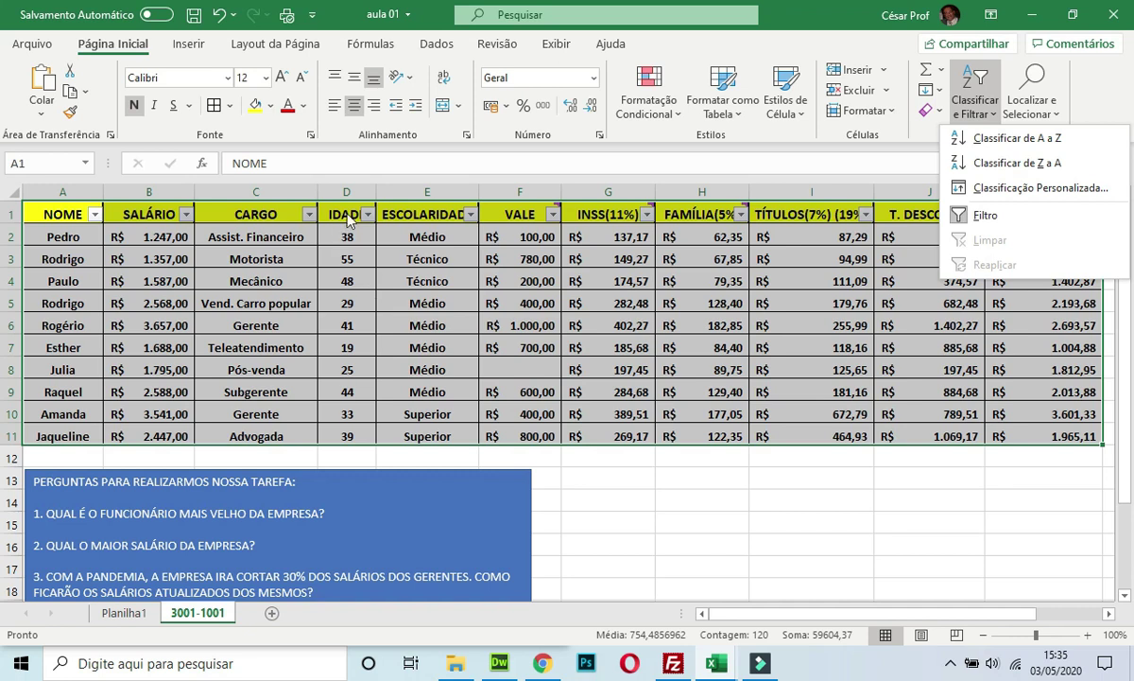
pyautogui.click(586, 467)
pyautogui.click(620, 497)
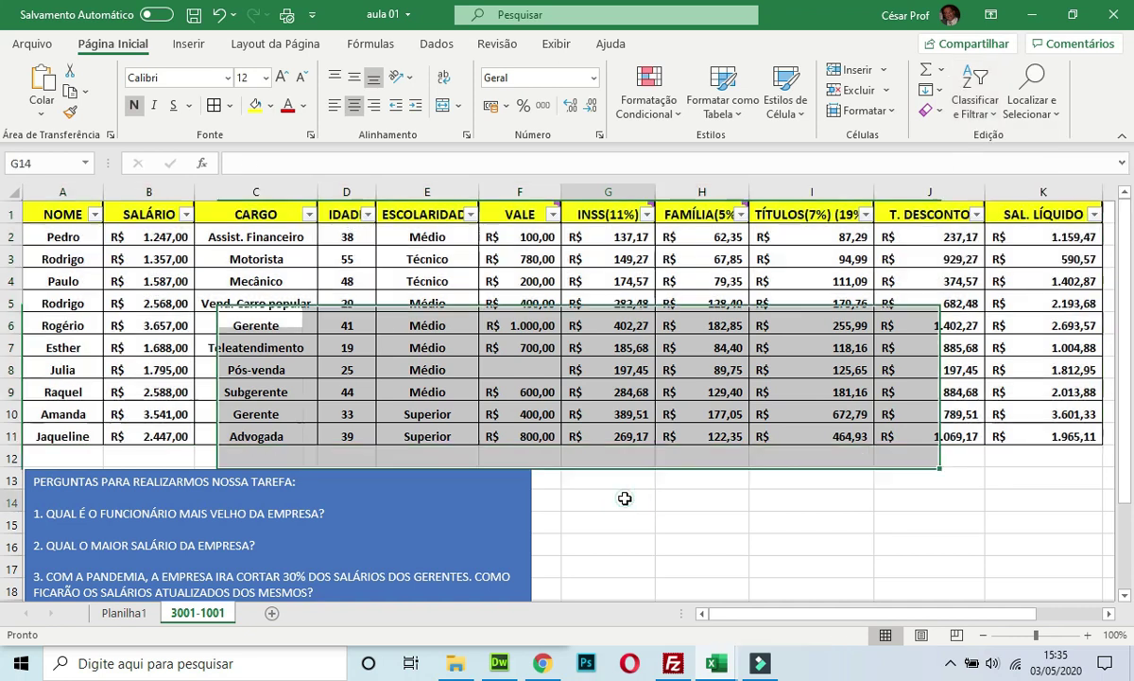